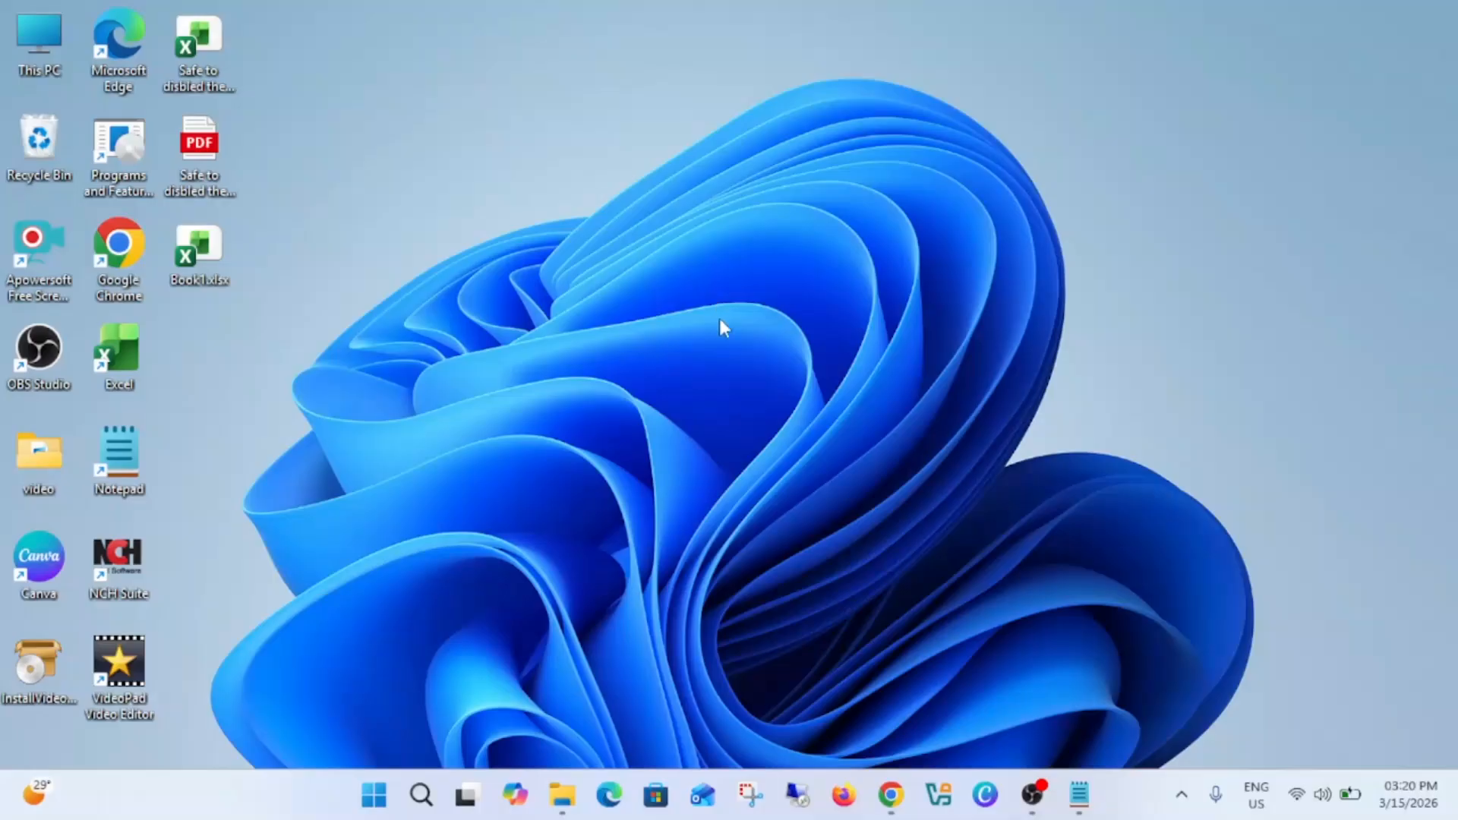
# Step: Open Device Manager, expand the Bluetooth category and select the Intel(R) Wireless Bluetooth(R) device
pyautogui.rightClick(382, 792)
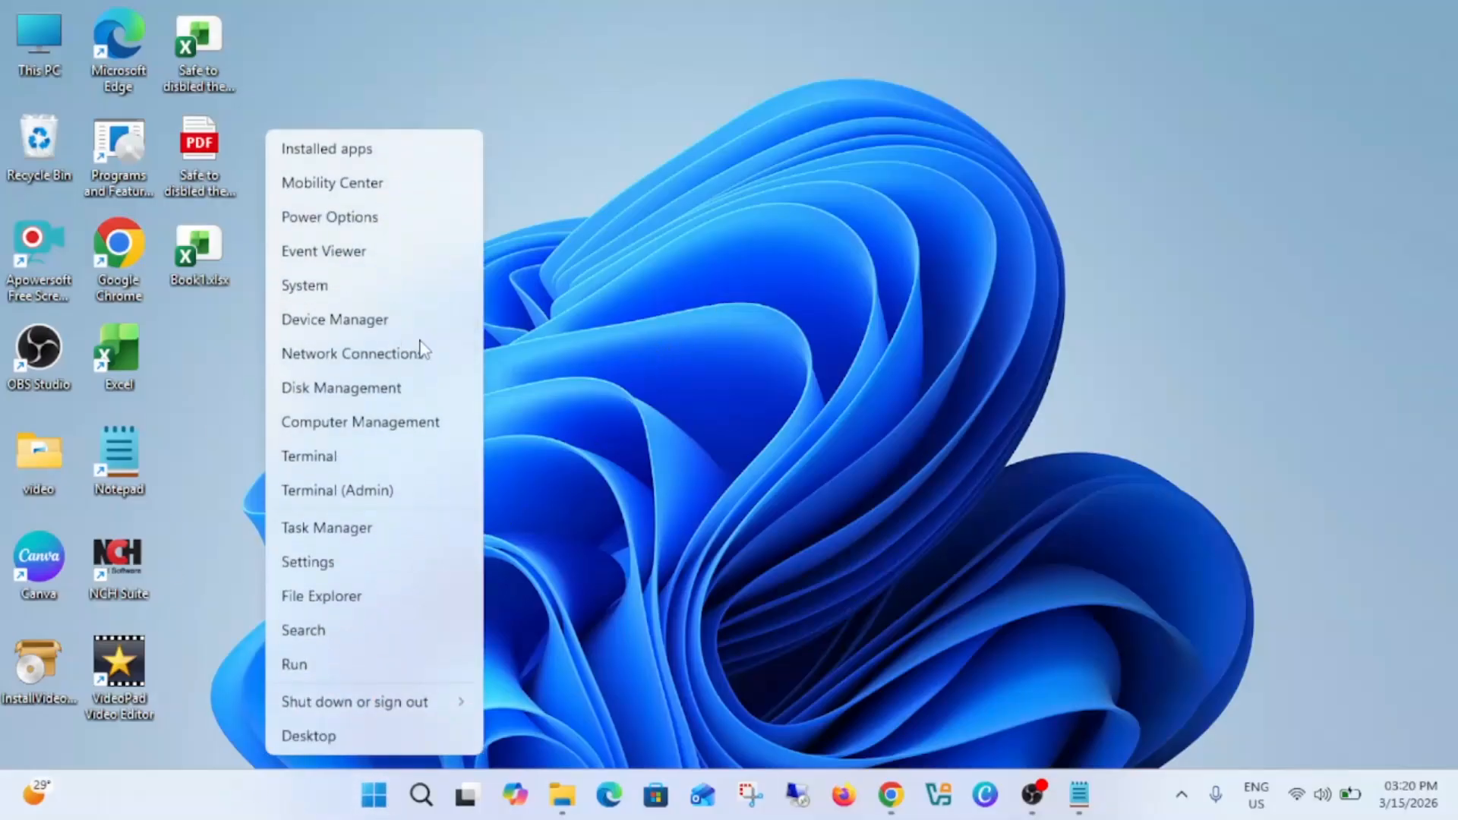
pyautogui.click(346, 325)
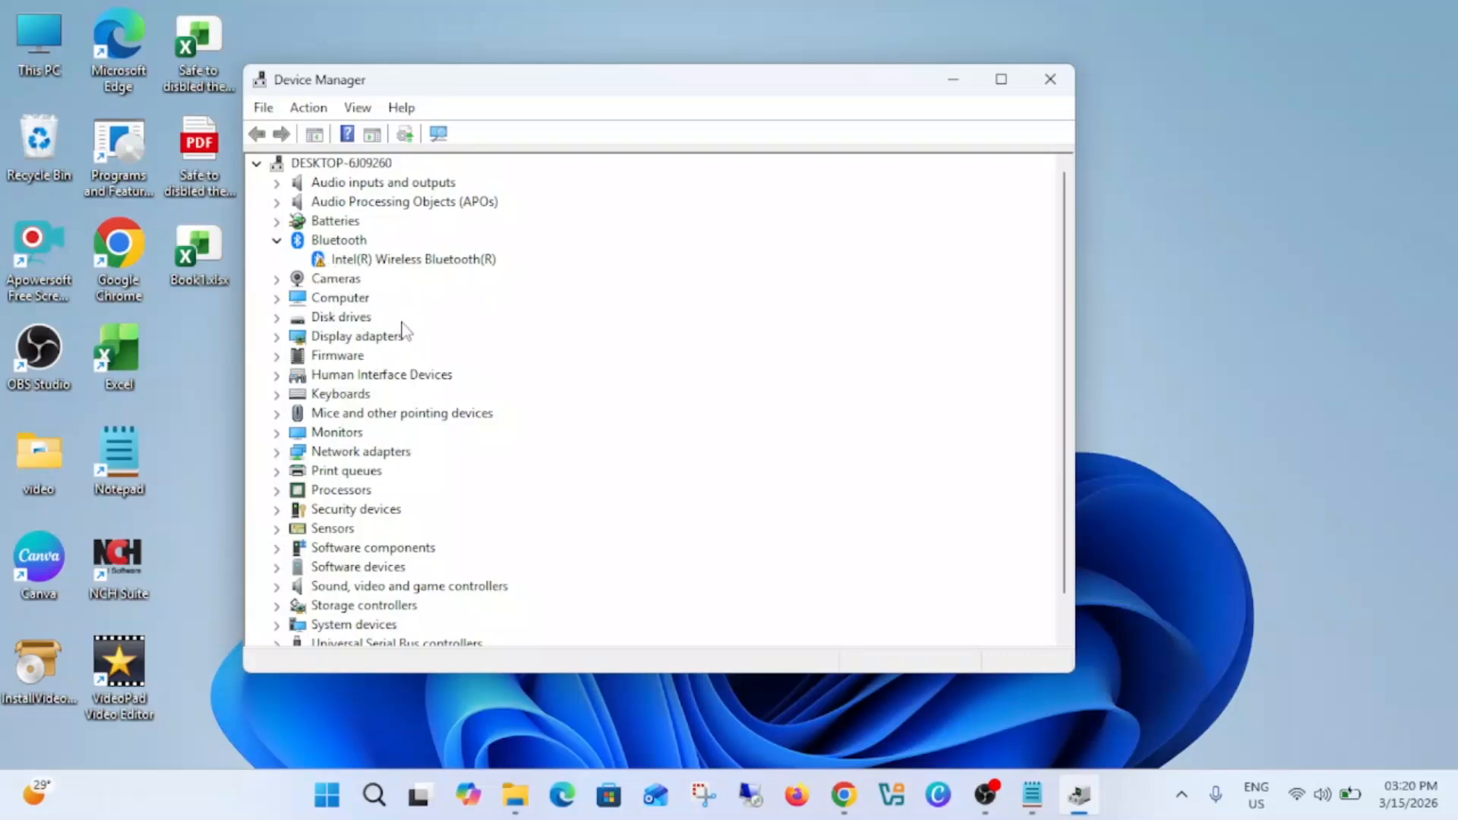
pyautogui.click(378, 260)
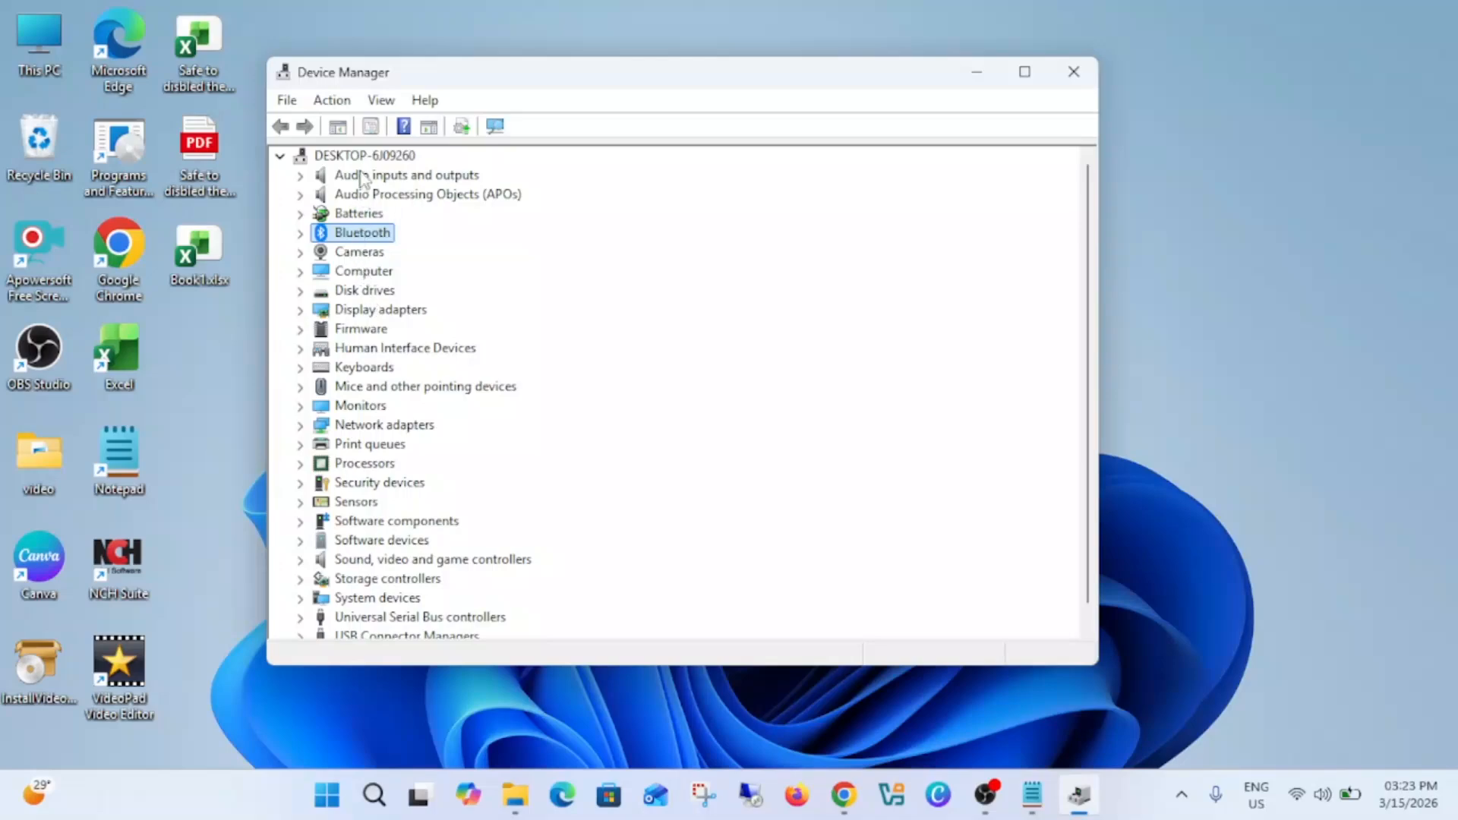
pyautogui.scroll(-1, 322, 460)
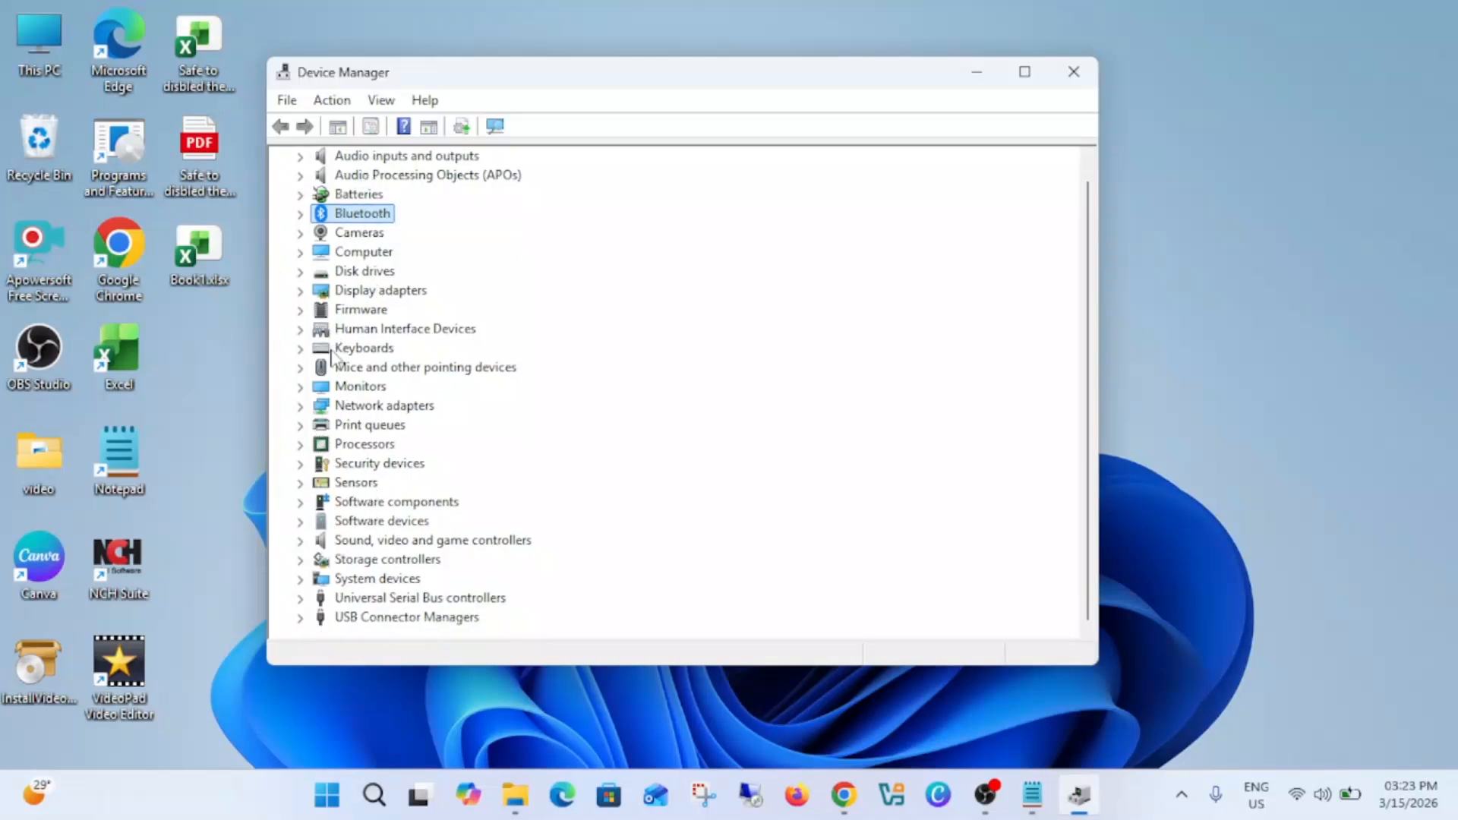
pyautogui.scroll(1, 335, 357)
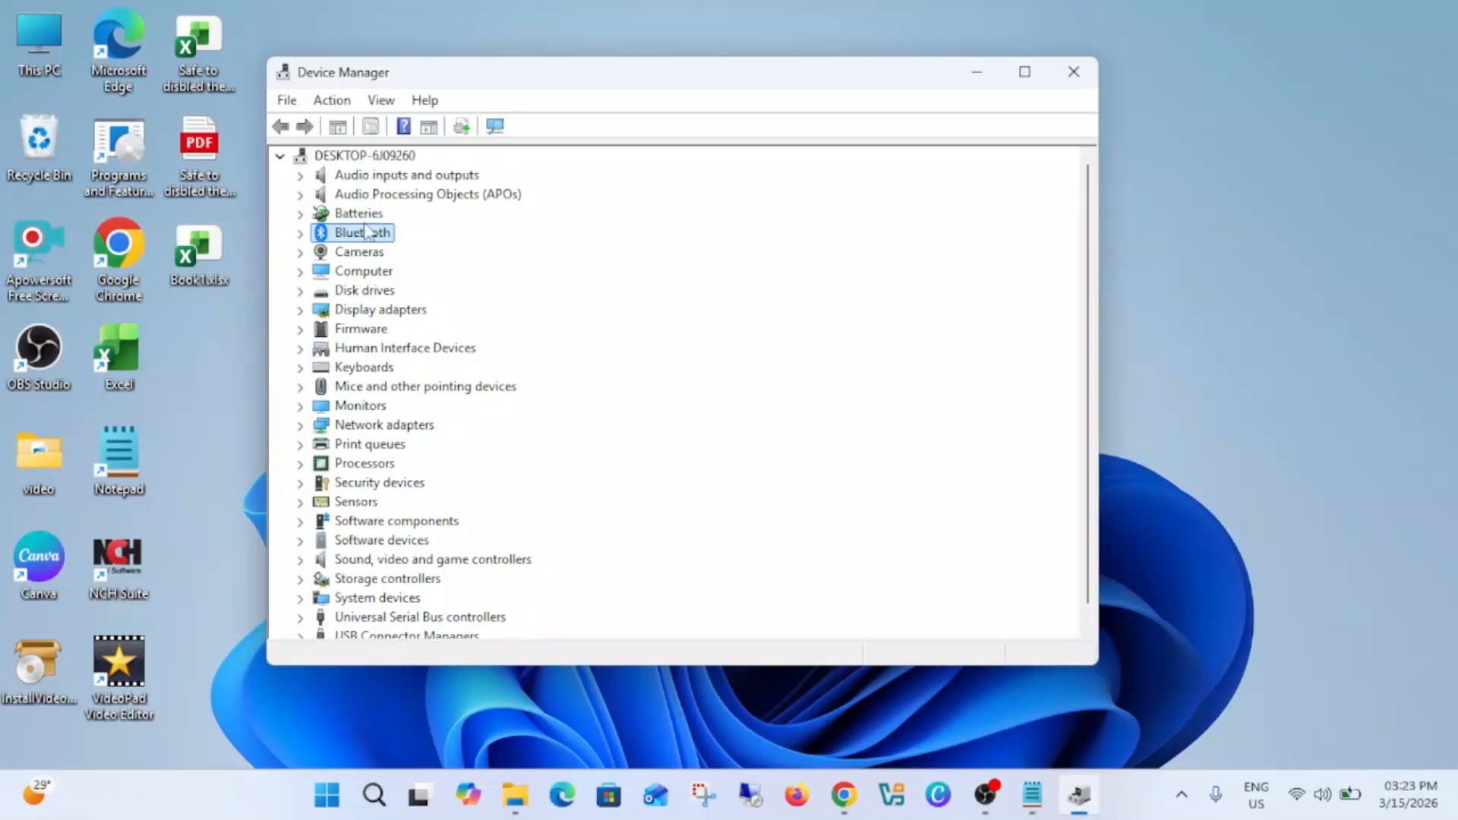
pyautogui.click(301, 236)
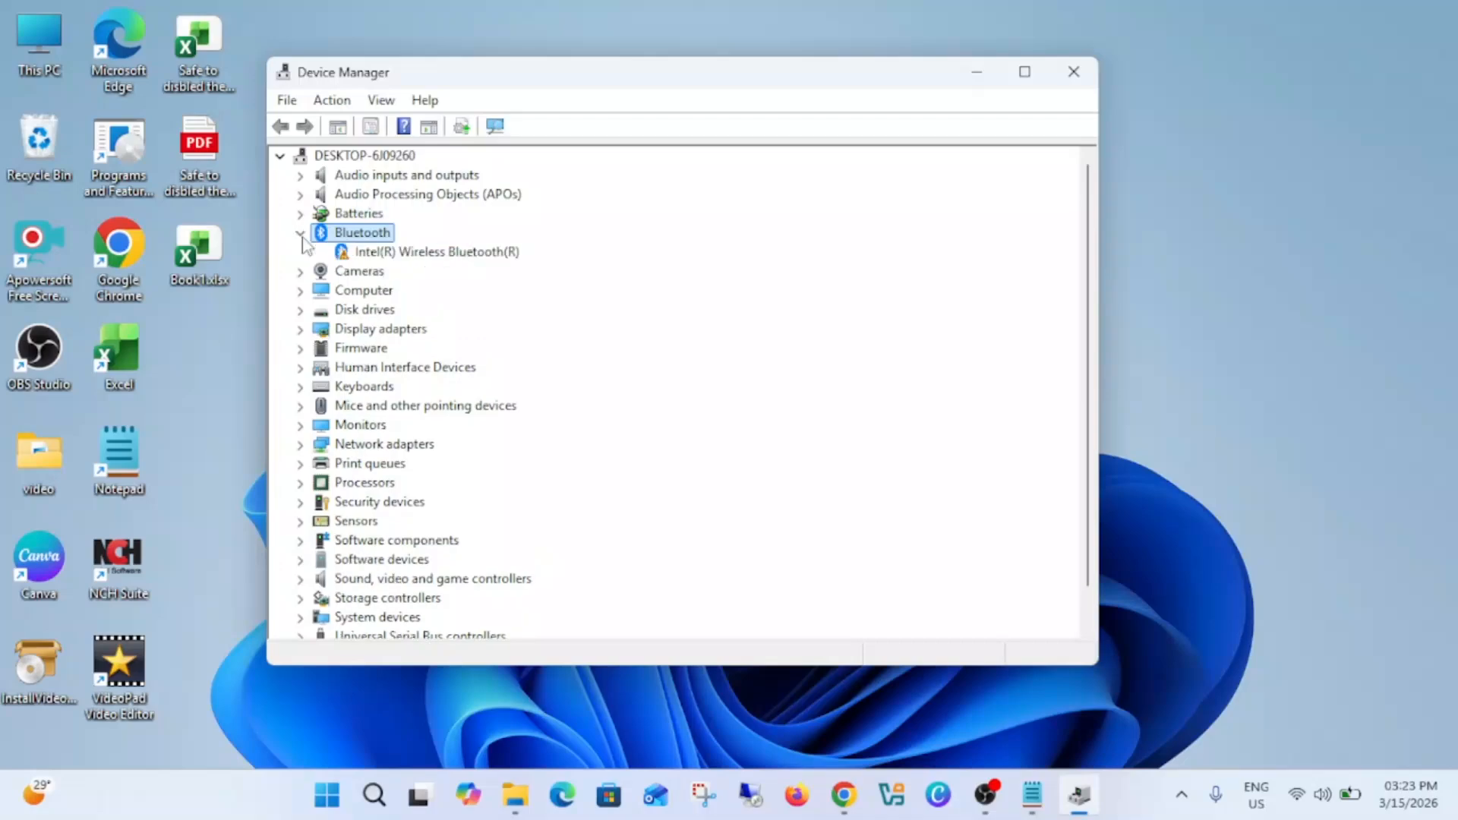
pyautogui.click(395, 256)
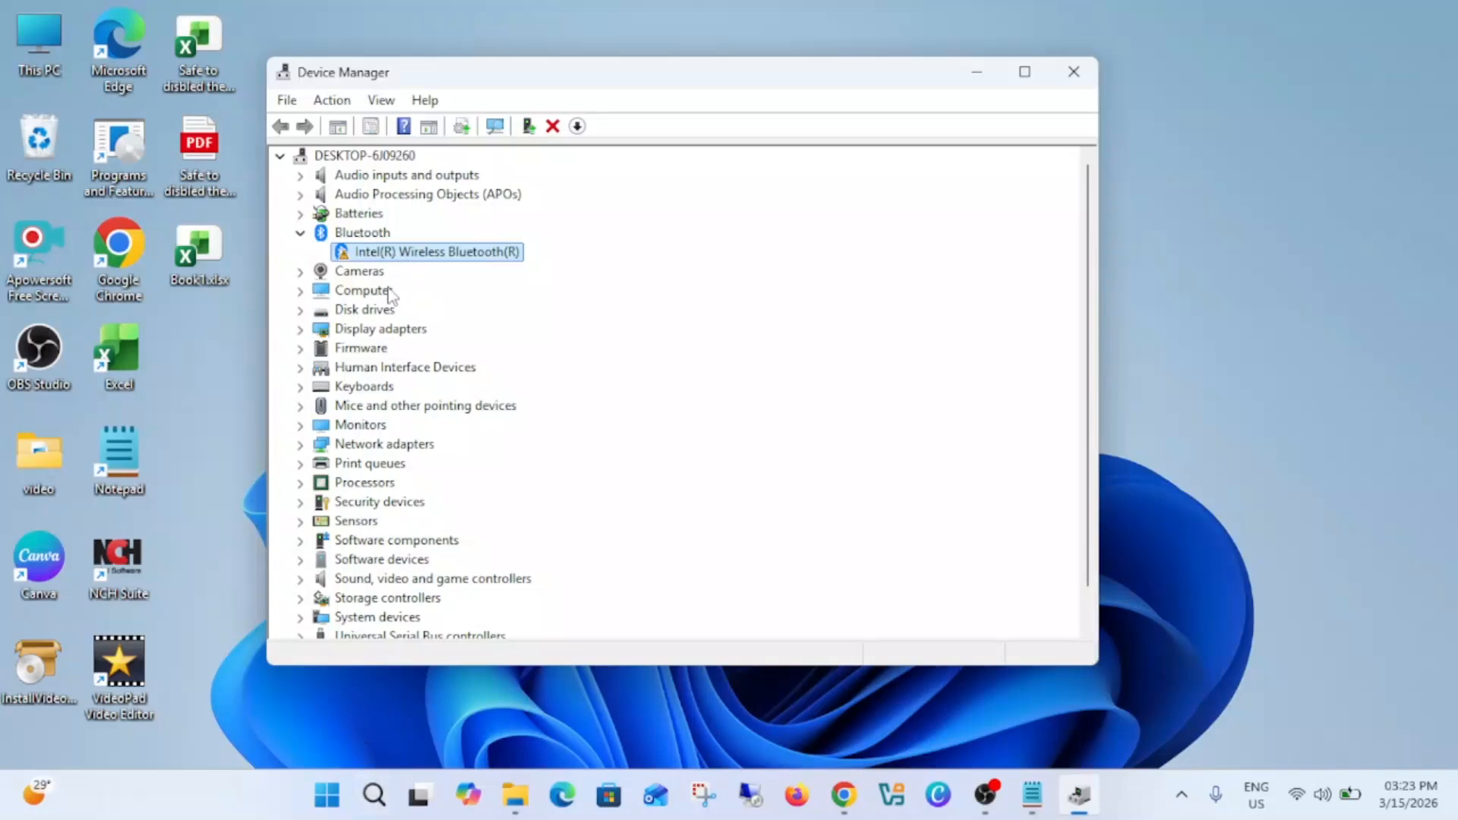
# Step: Search for PowerShell, run Windows PowerShell as administrator and maximize its window
pyautogui.click(375, 799)
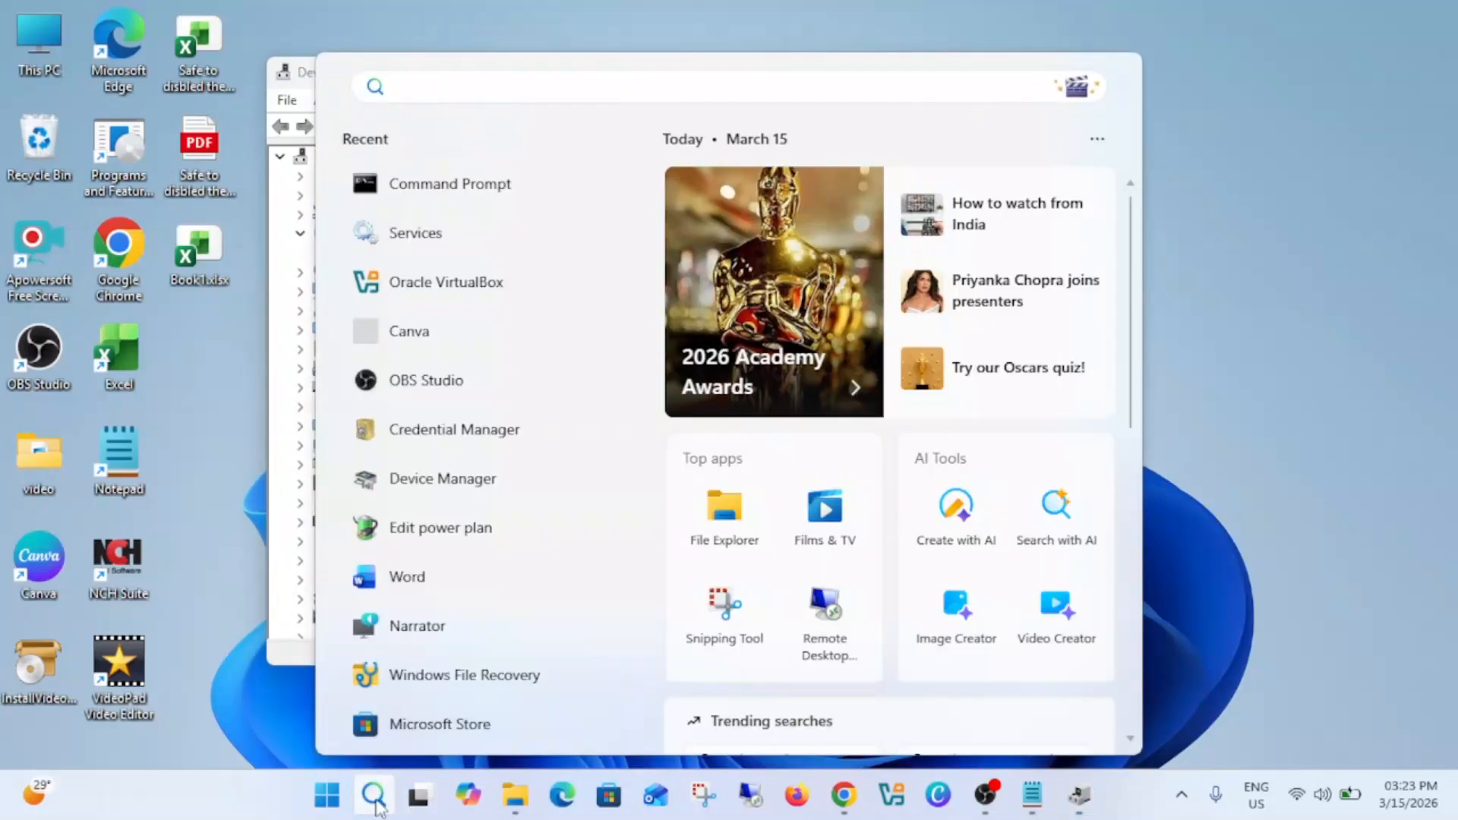
pyautogui.write('power')
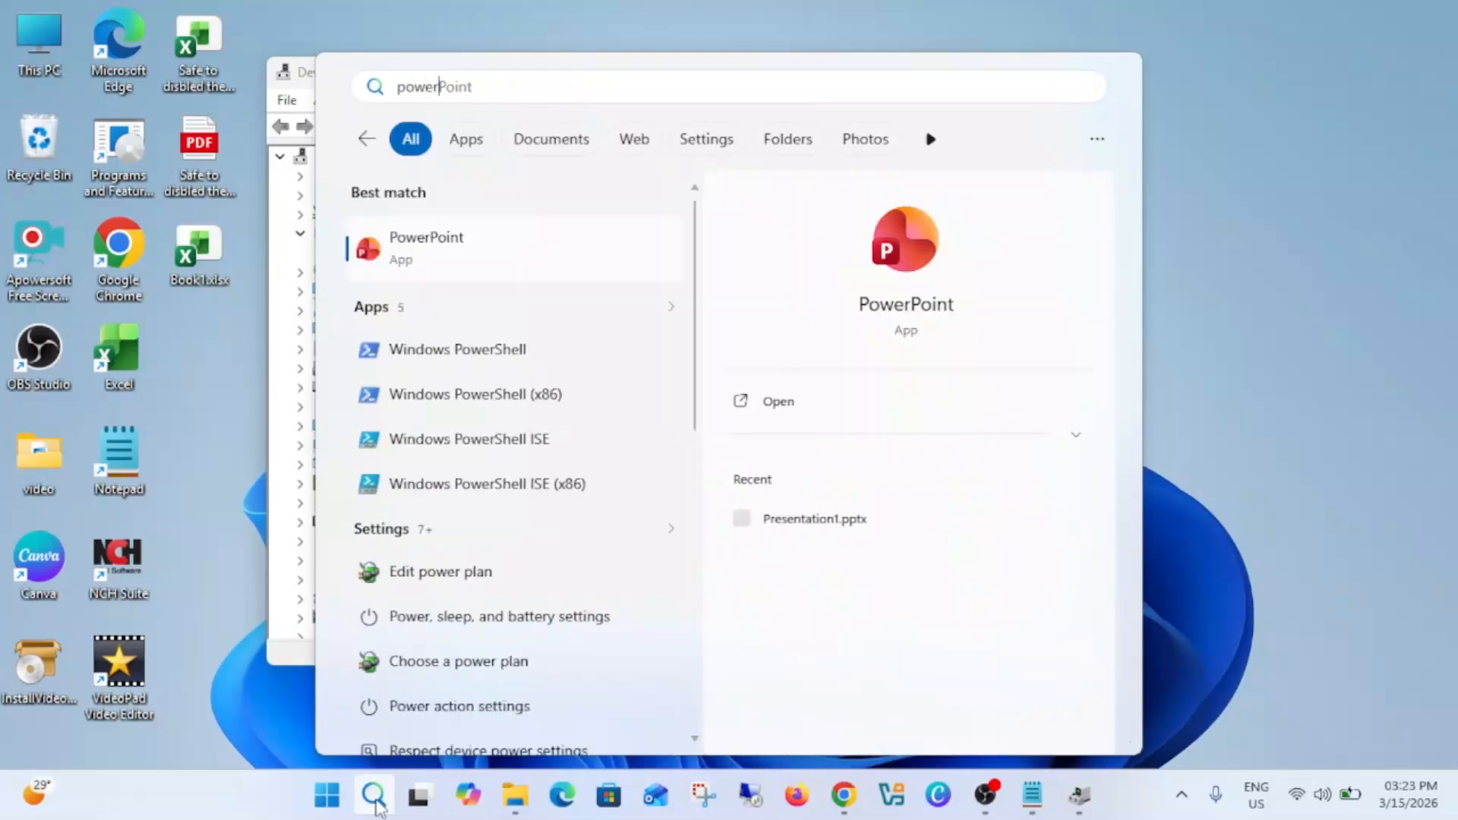
pyautogui.rightClick(499, 366)
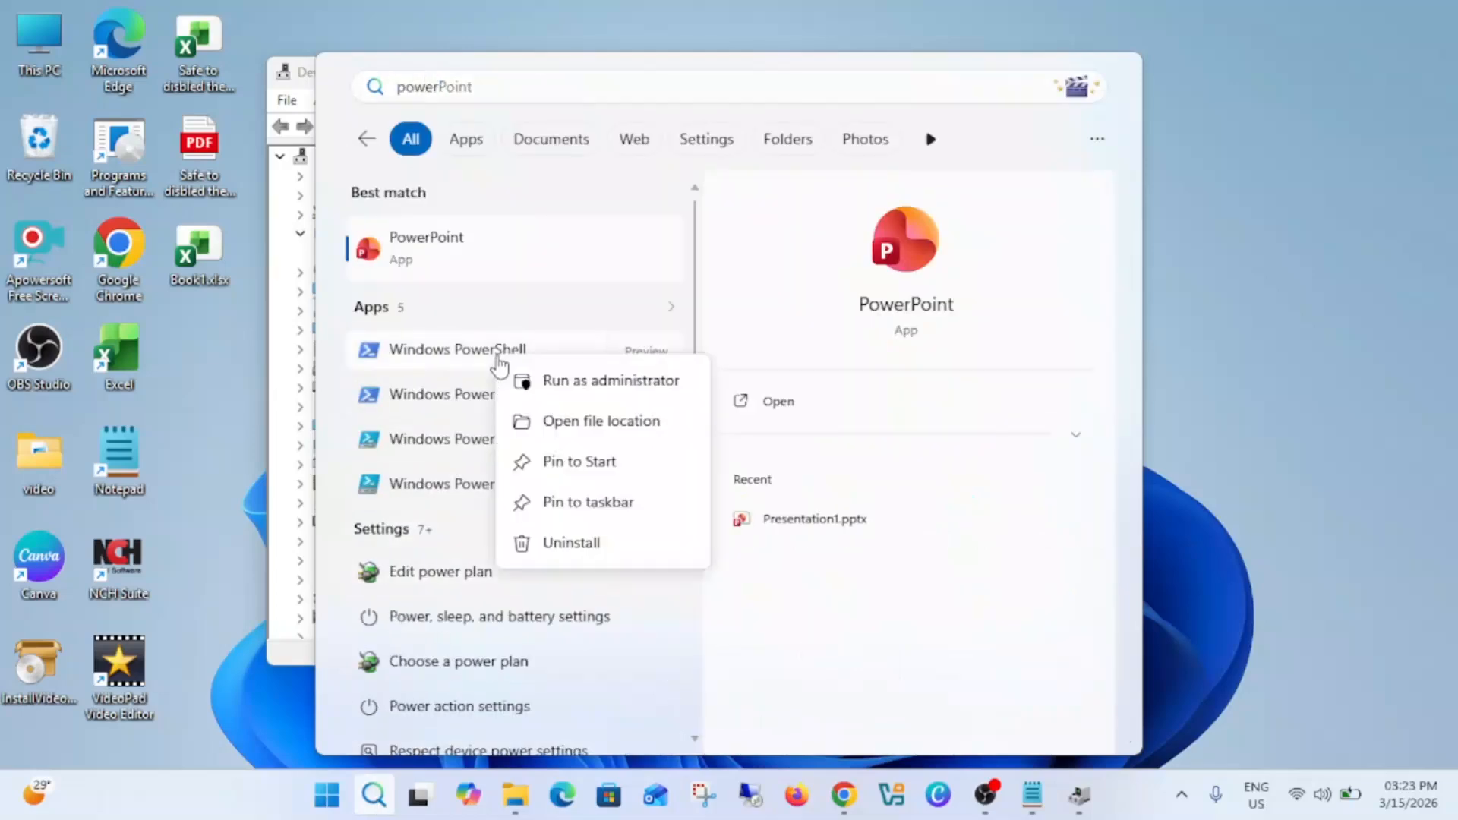
pyautogui.click(577, 381)
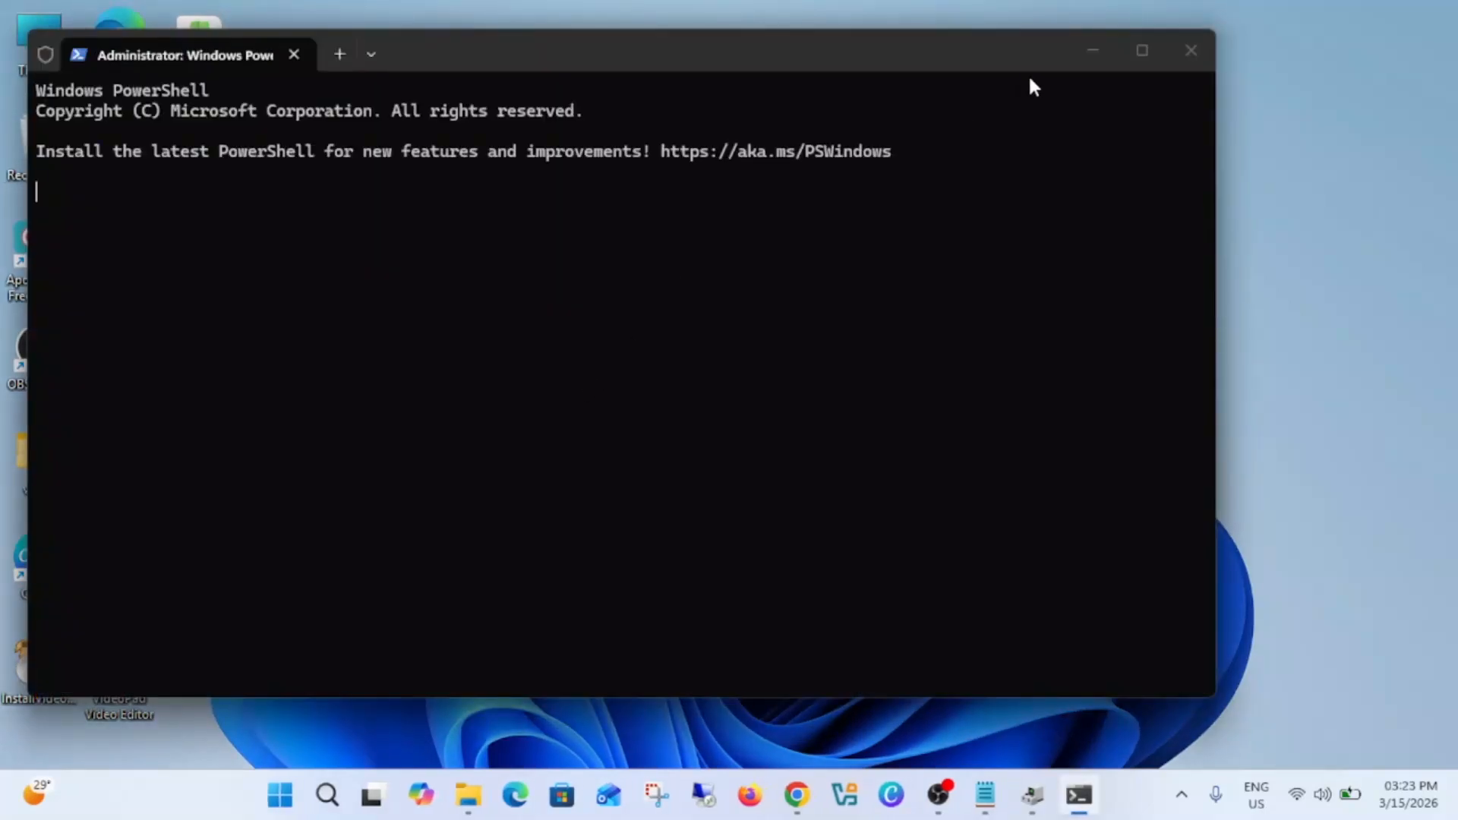
pyautogui.click(1129, 51)
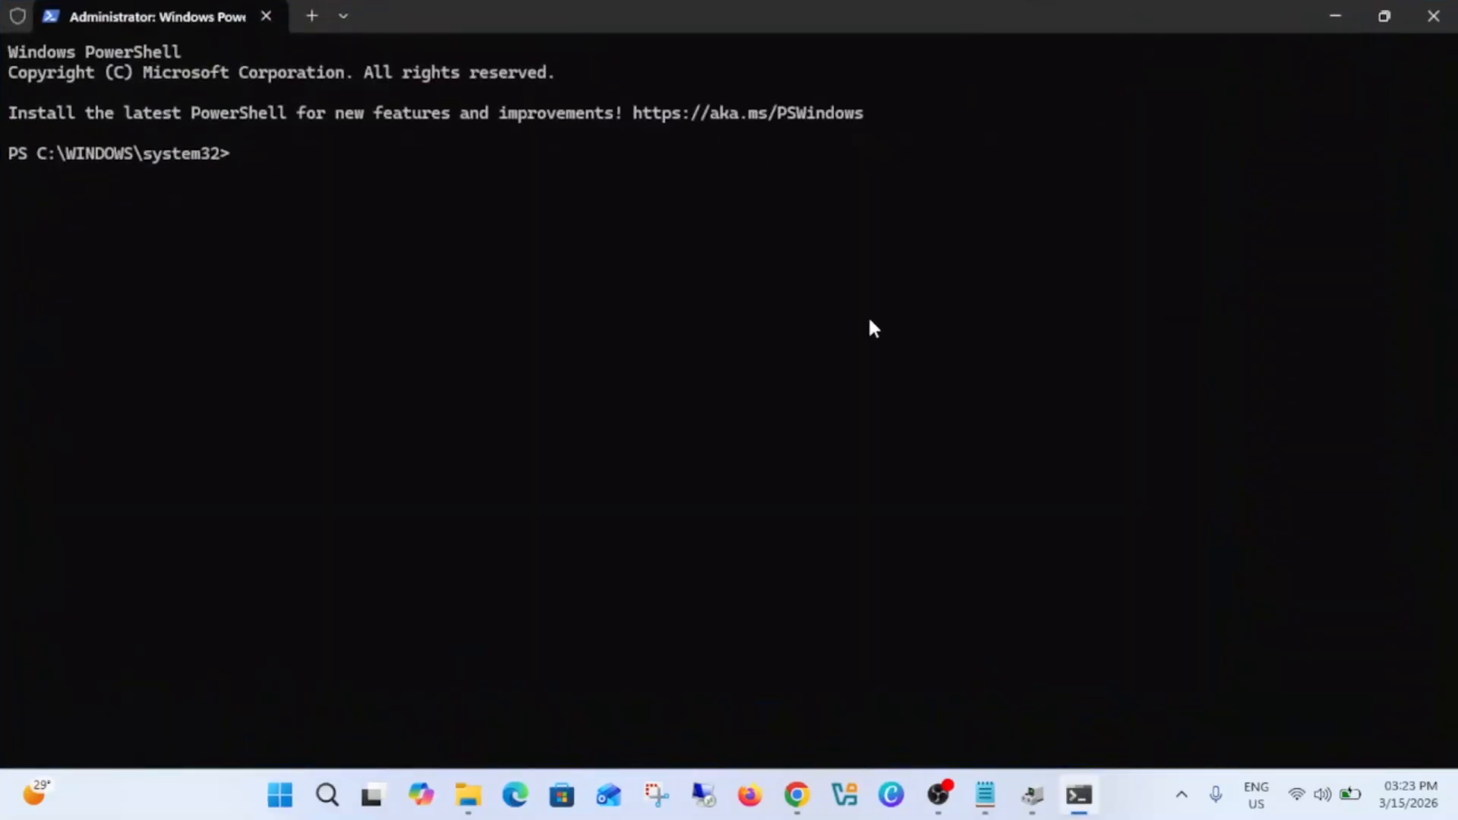
# Step: Switch to the Notepad notes and copy the folder name DriversBackup from the dism export-driver command
pyautogui.click(985, 795)
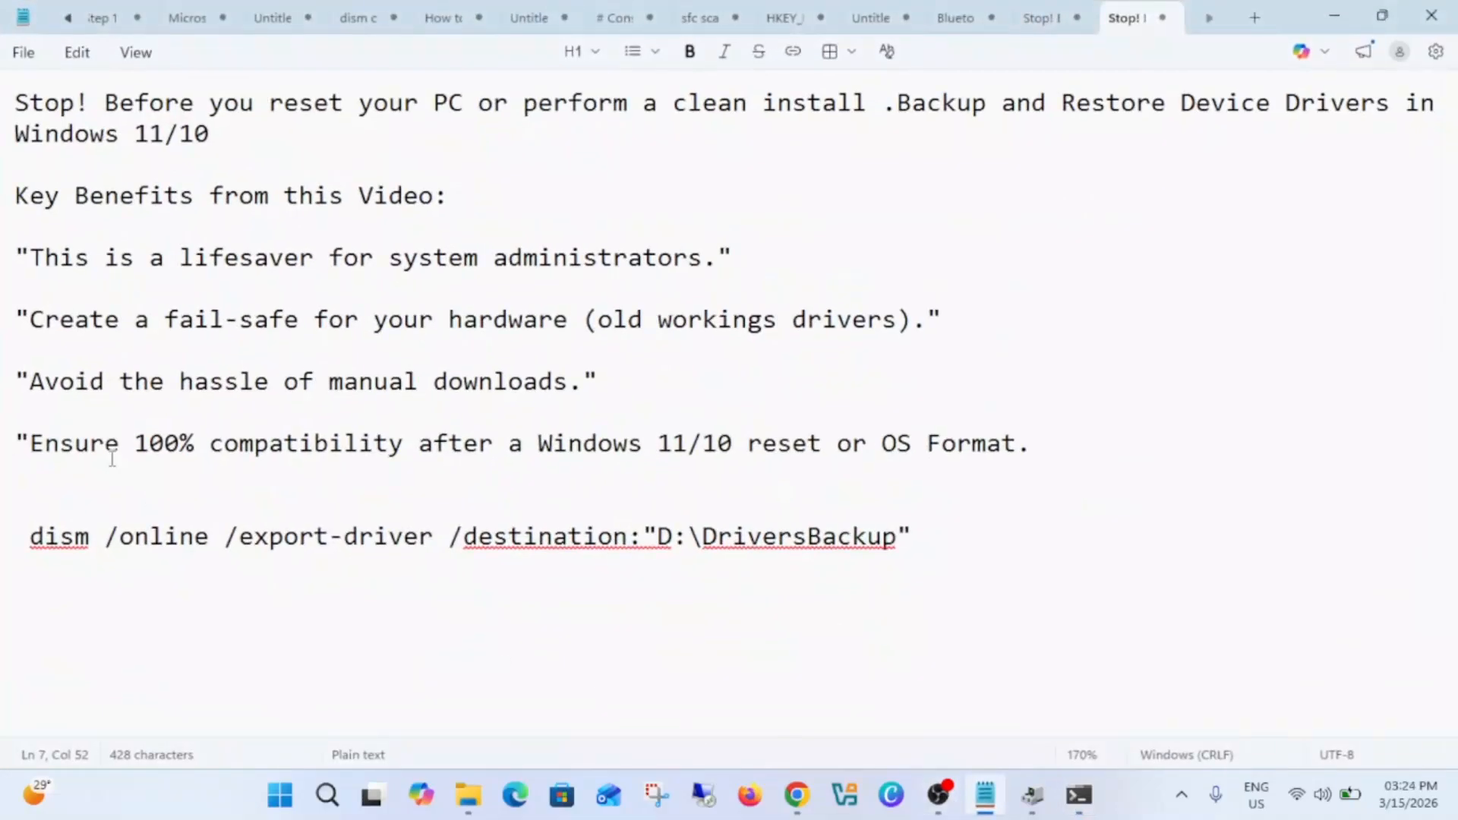
pyautogui.moveTo(30, 541); pyautogui.dragTo(900, 536)
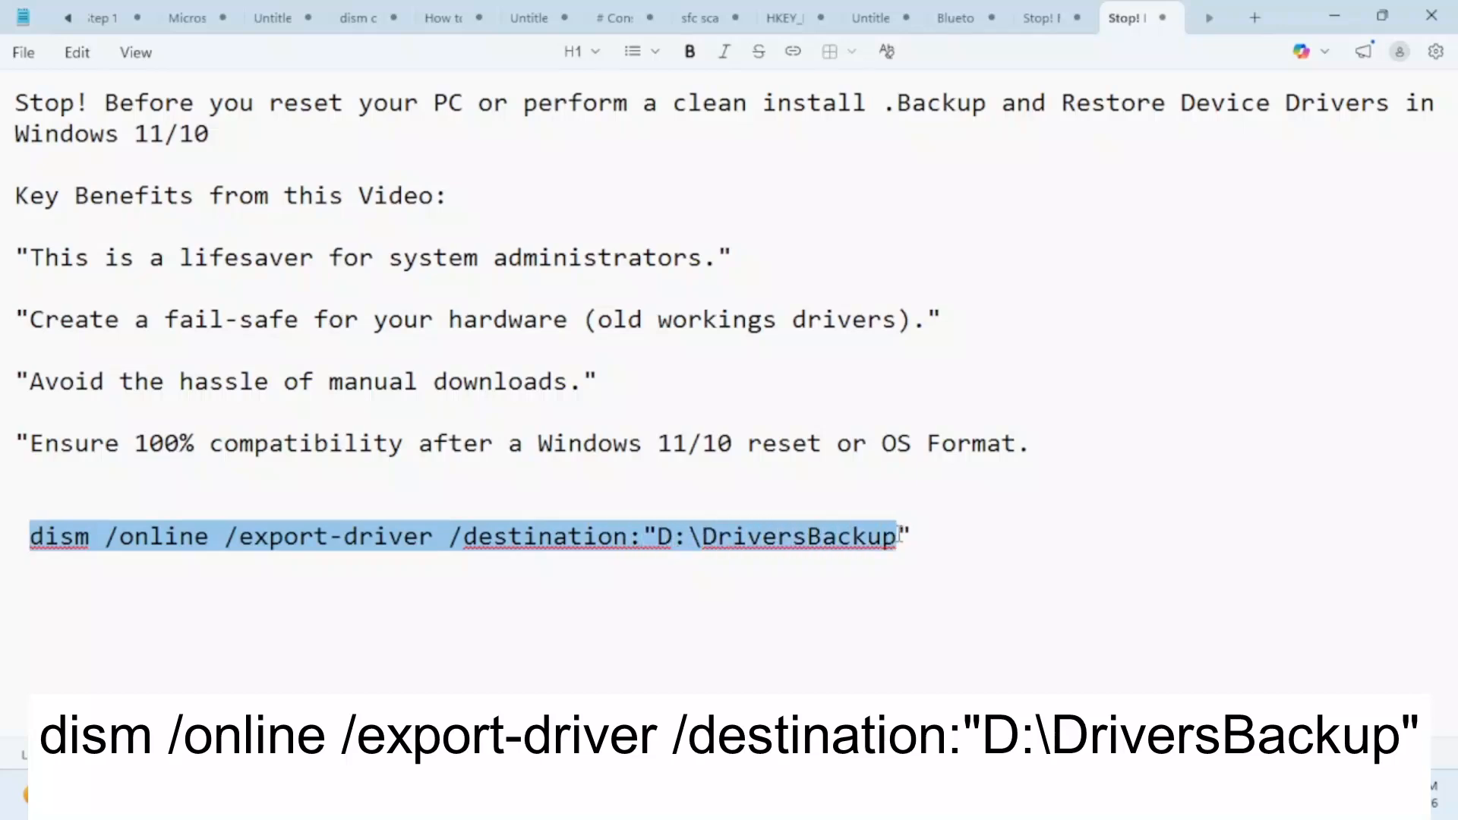
pyautogui.click(823, 602)
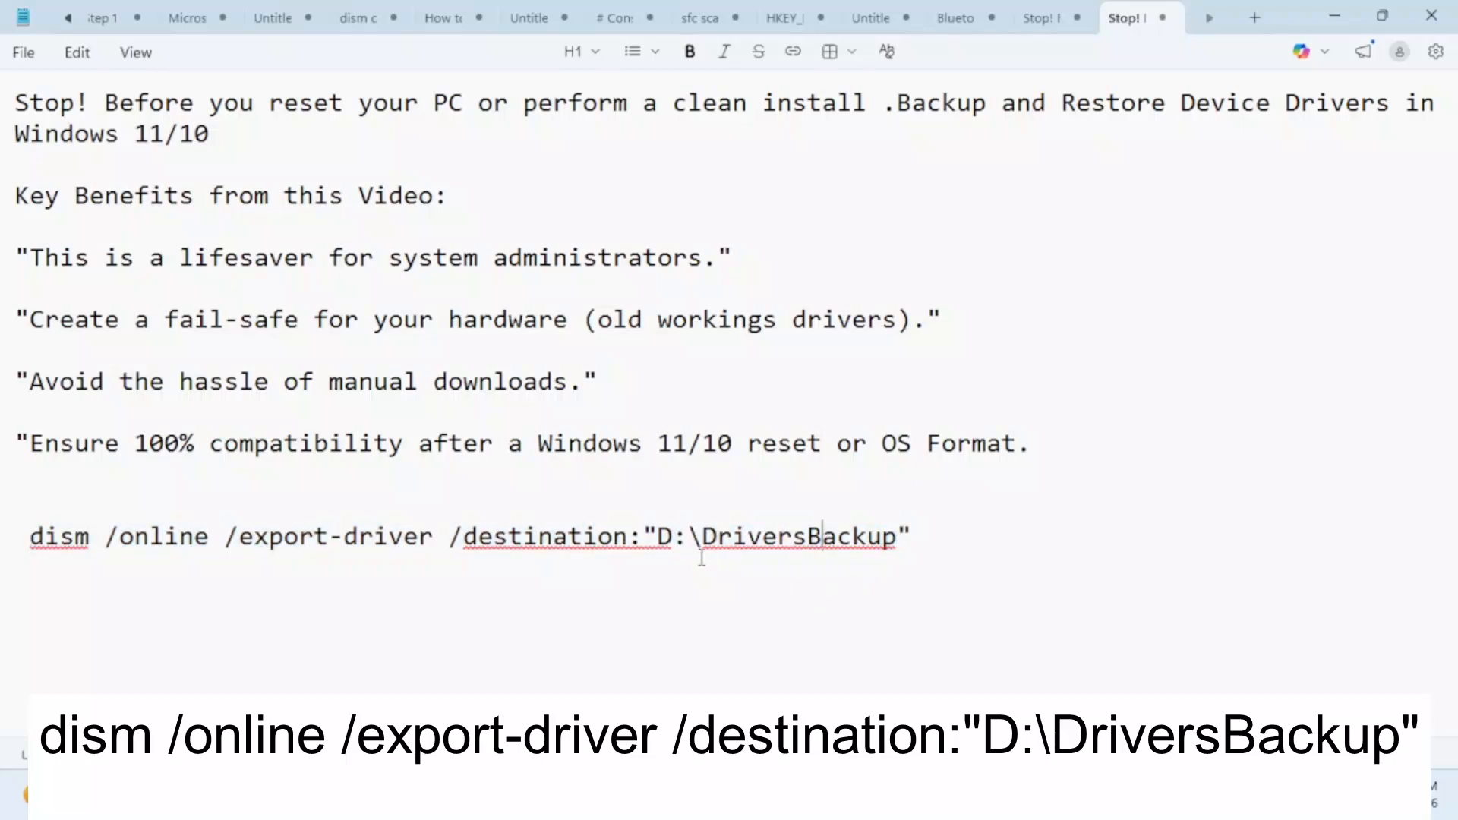
pyautogui.click(662, 537)
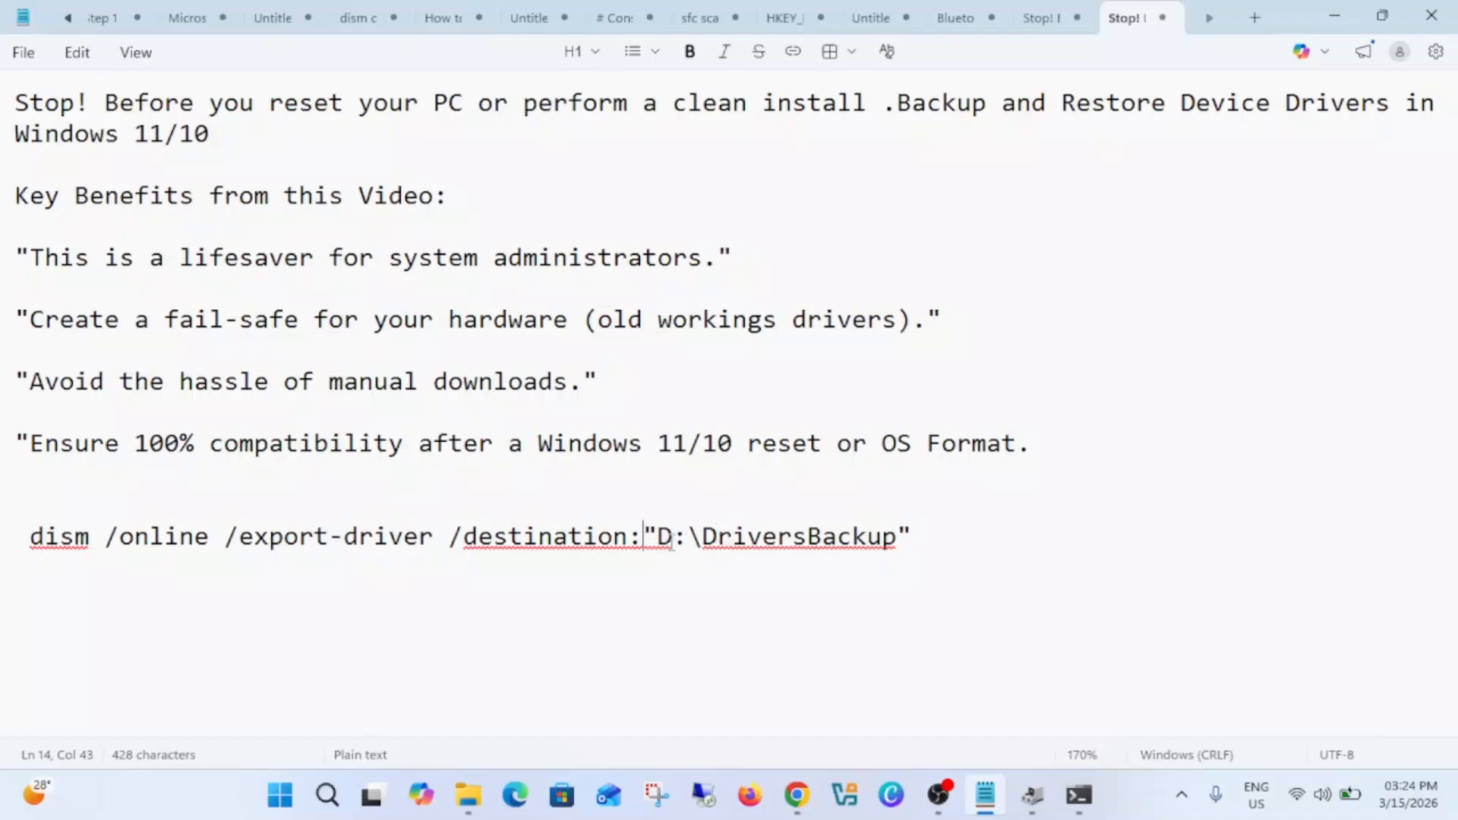
pyautogui.moveTo(705, 536); pyautogui.dragTo(885, 540)
pyautogui.rightClick(880, 539)
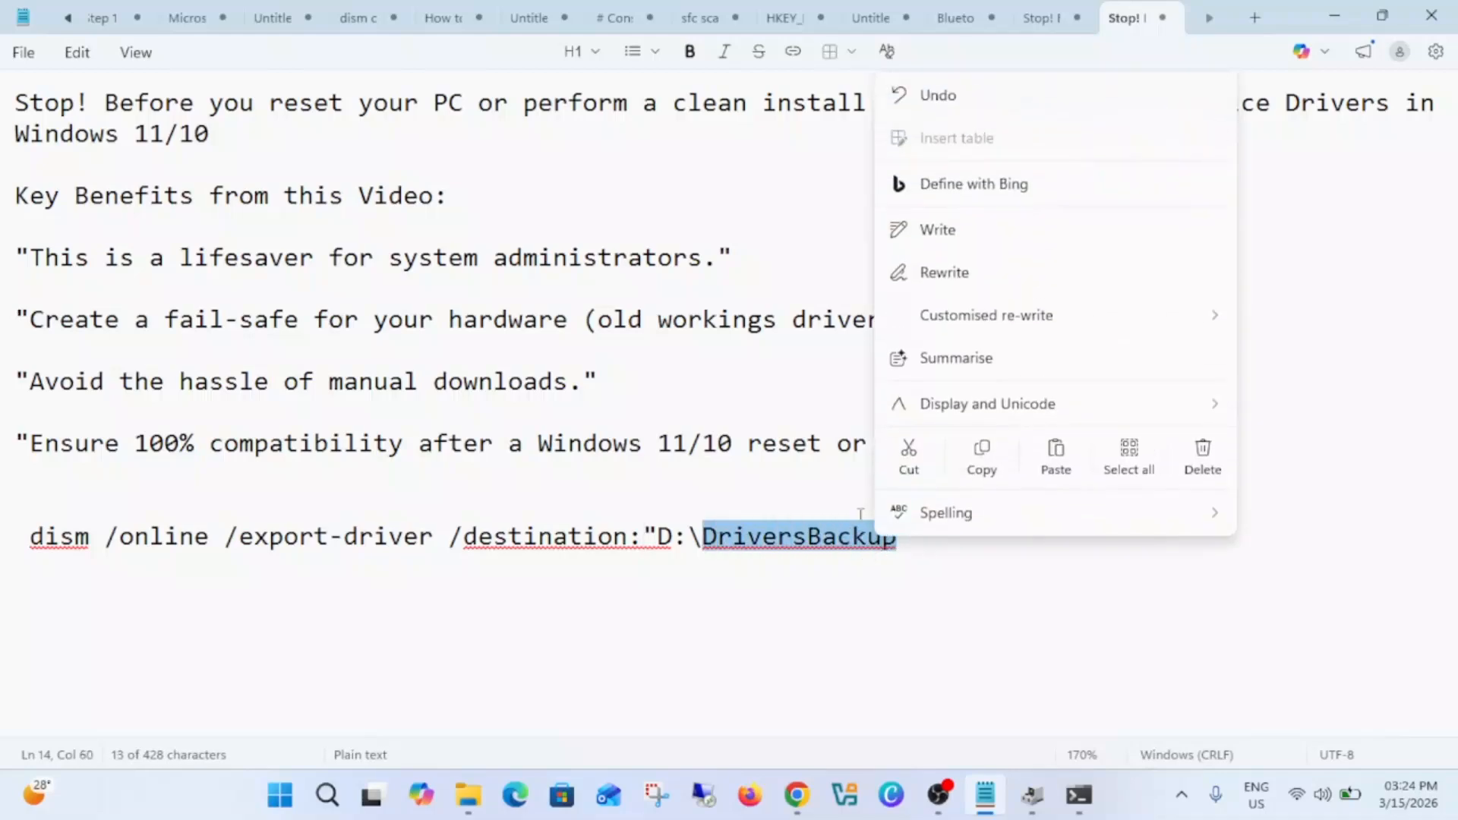
pyautogui.click(972, 470)
# Step: In File Explorer, create a folder named DriversBackup1 on drive D: and check inside the existing DriversBackup folder
pyautogui.click(469, 795)
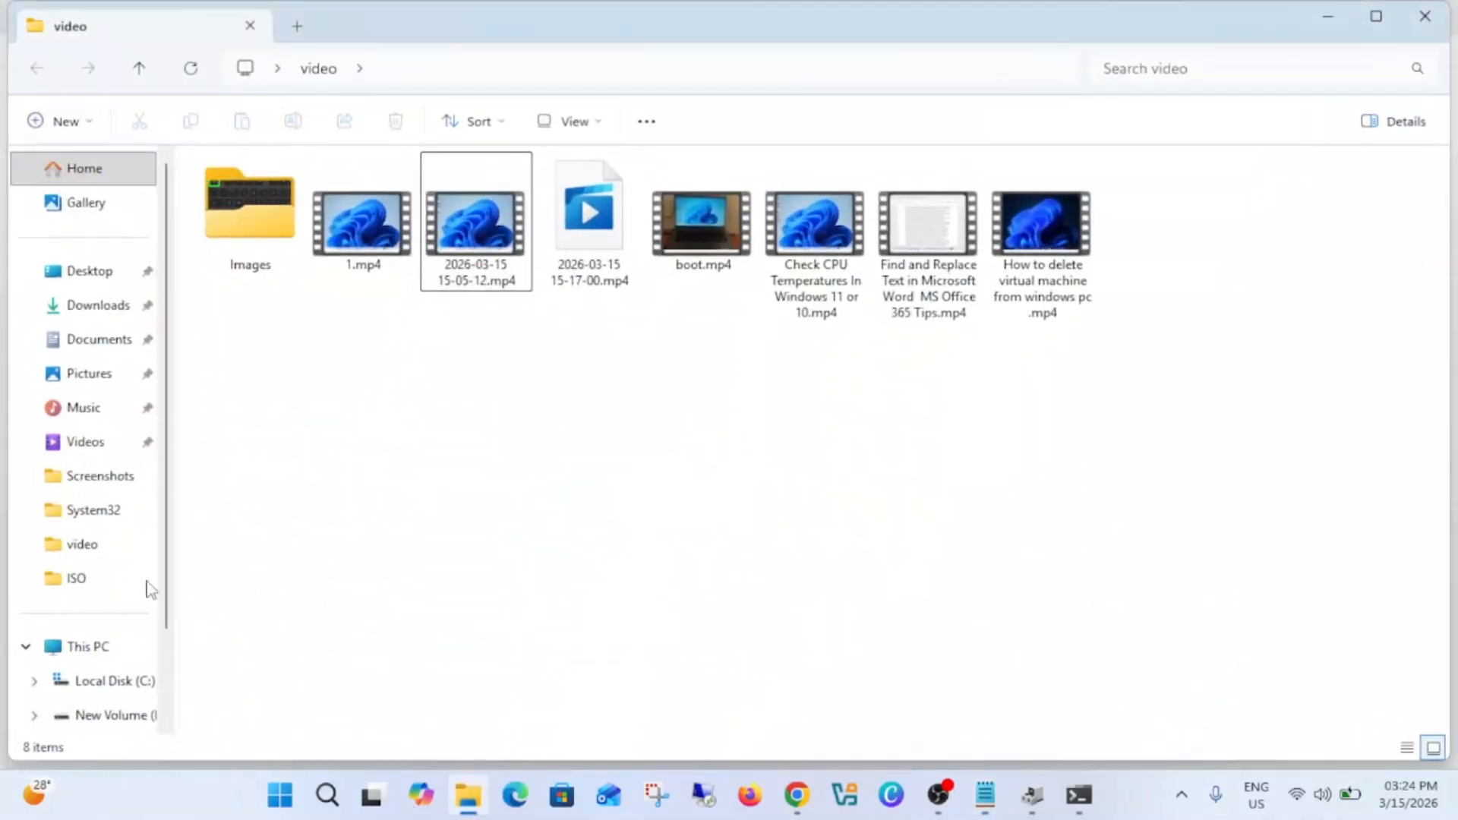
pyautogui.click(98, 647)
pyautogui.doubleClick(615, 244)
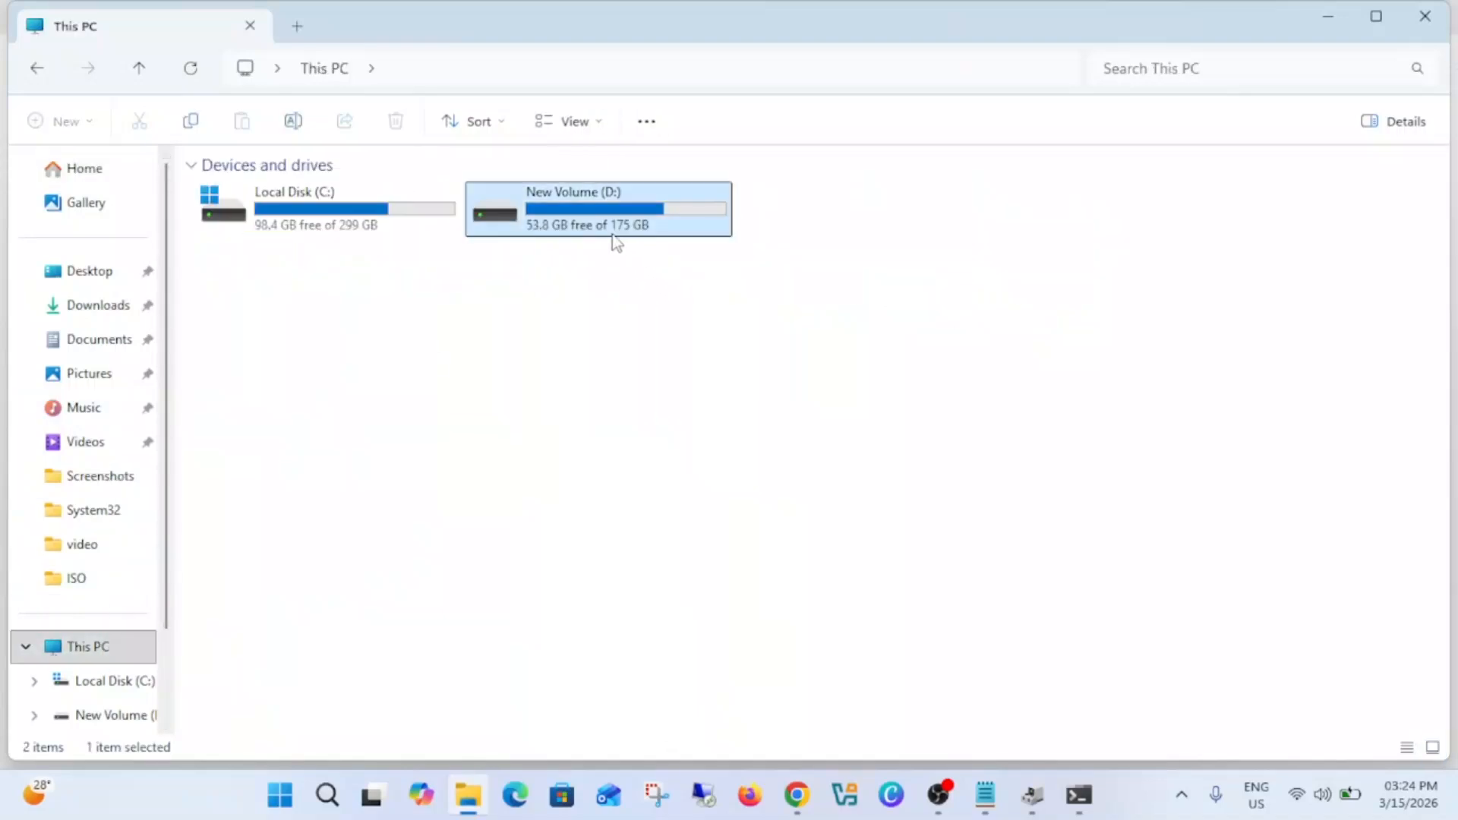
pyautogui.rightClick(362, 517)
pyautogui.moveTo(430, 365)
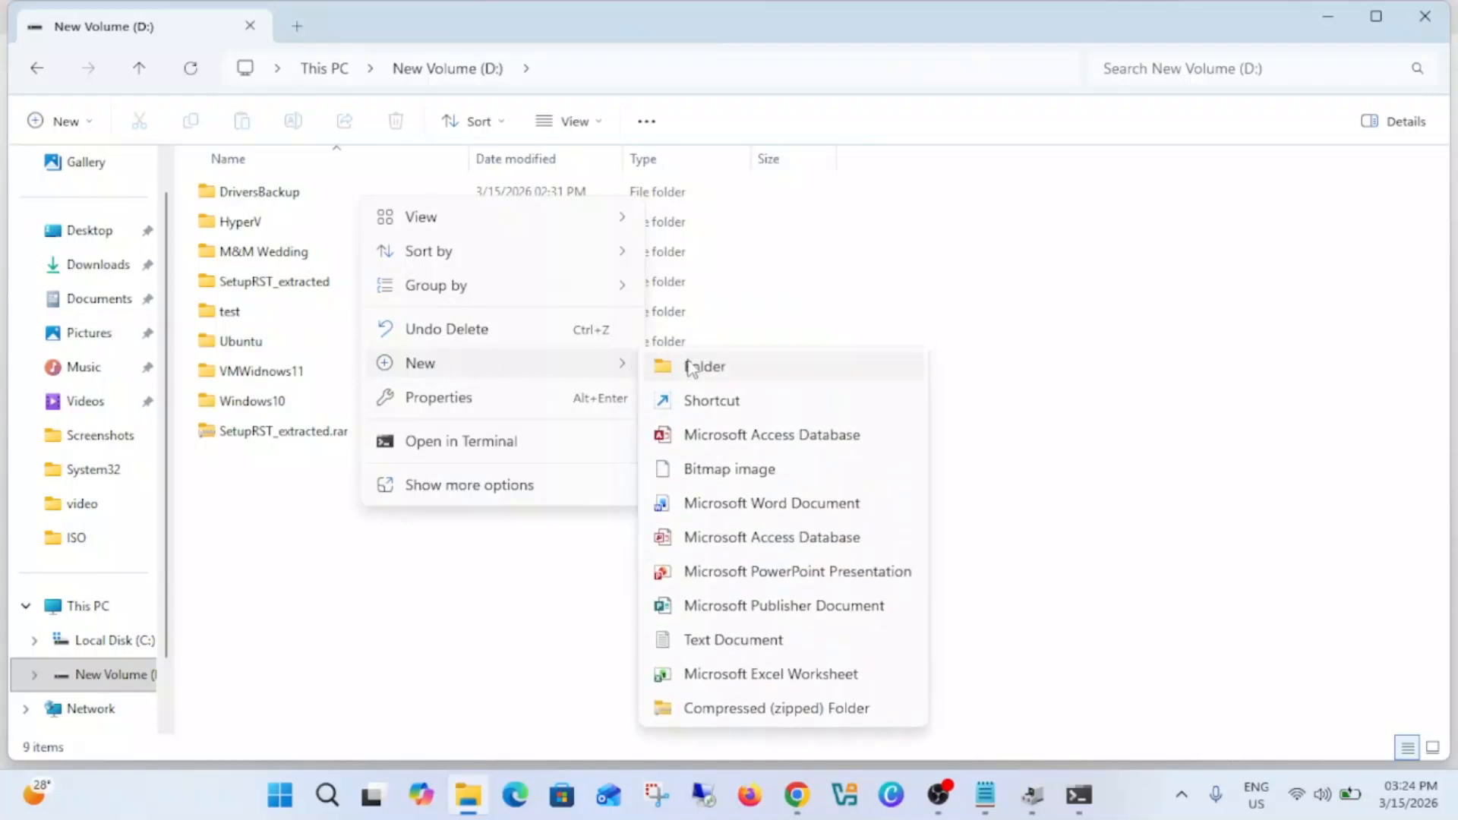
pyautogui.click(708, 367)
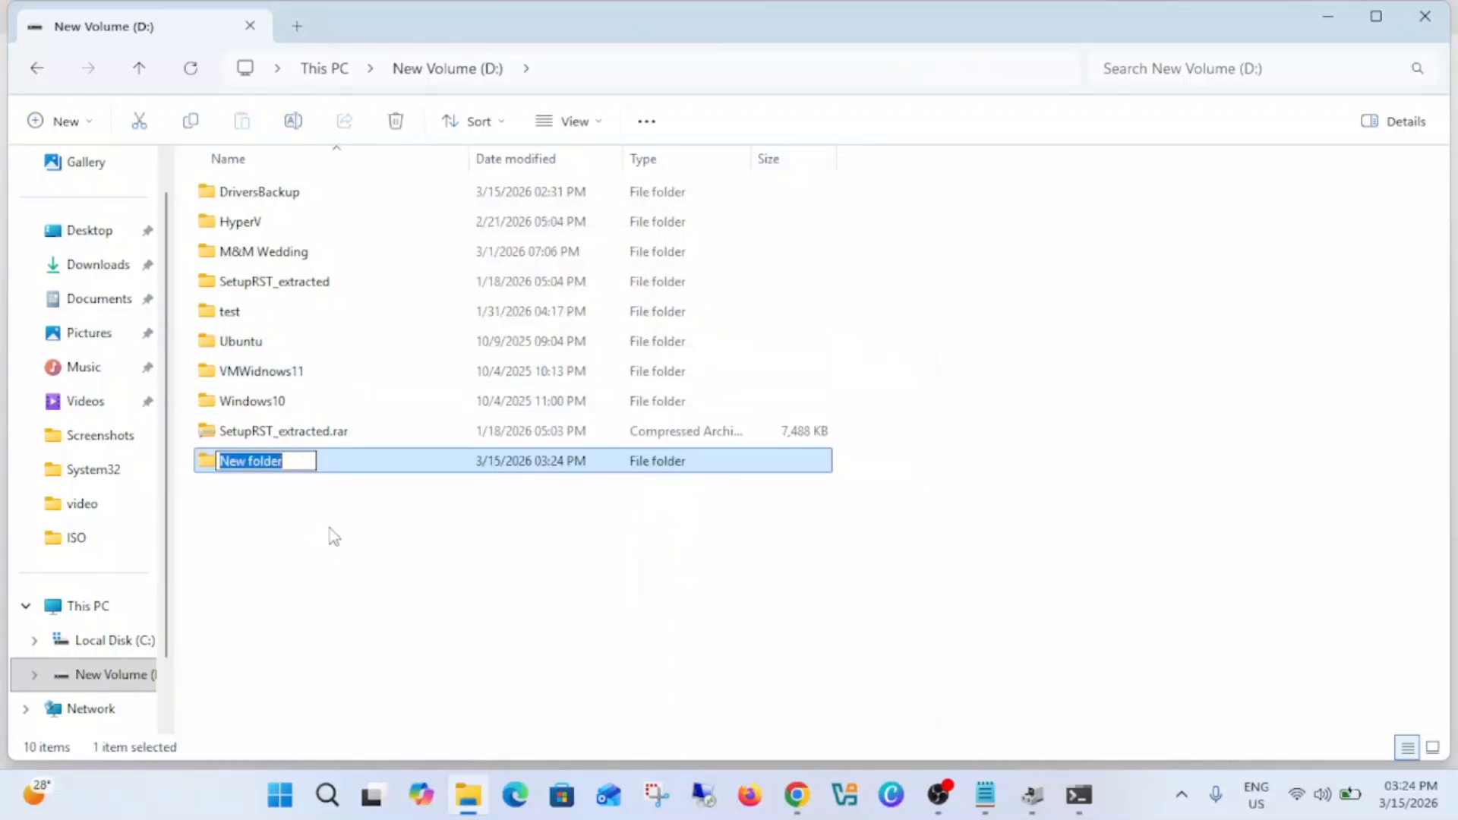
pyautogui.hotkey('ctrl', 'v')
pyautogui.write('1')
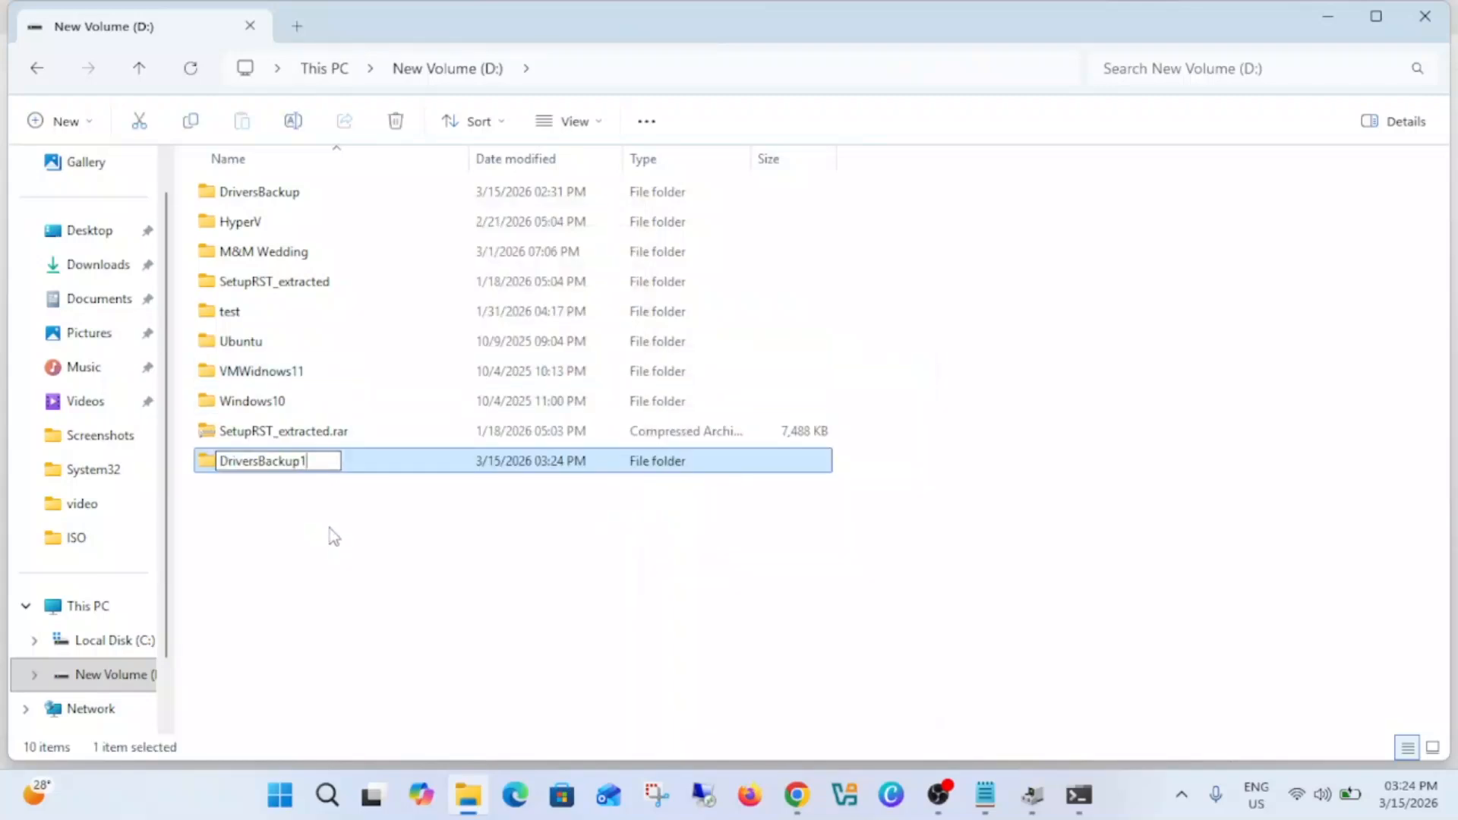
pyautogui.click(334, 576)
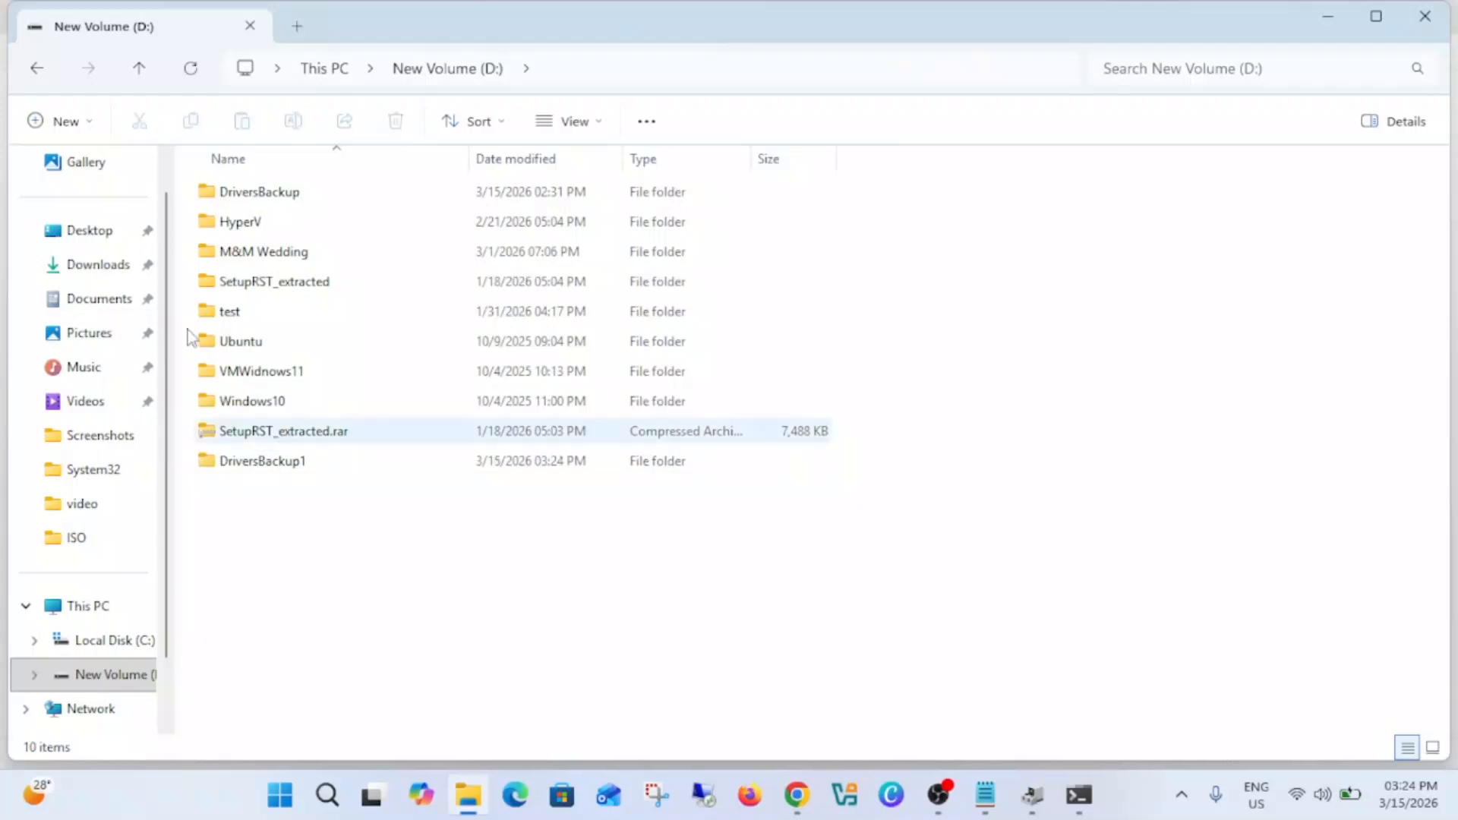
pyautogui.doubleClick(283, 200)
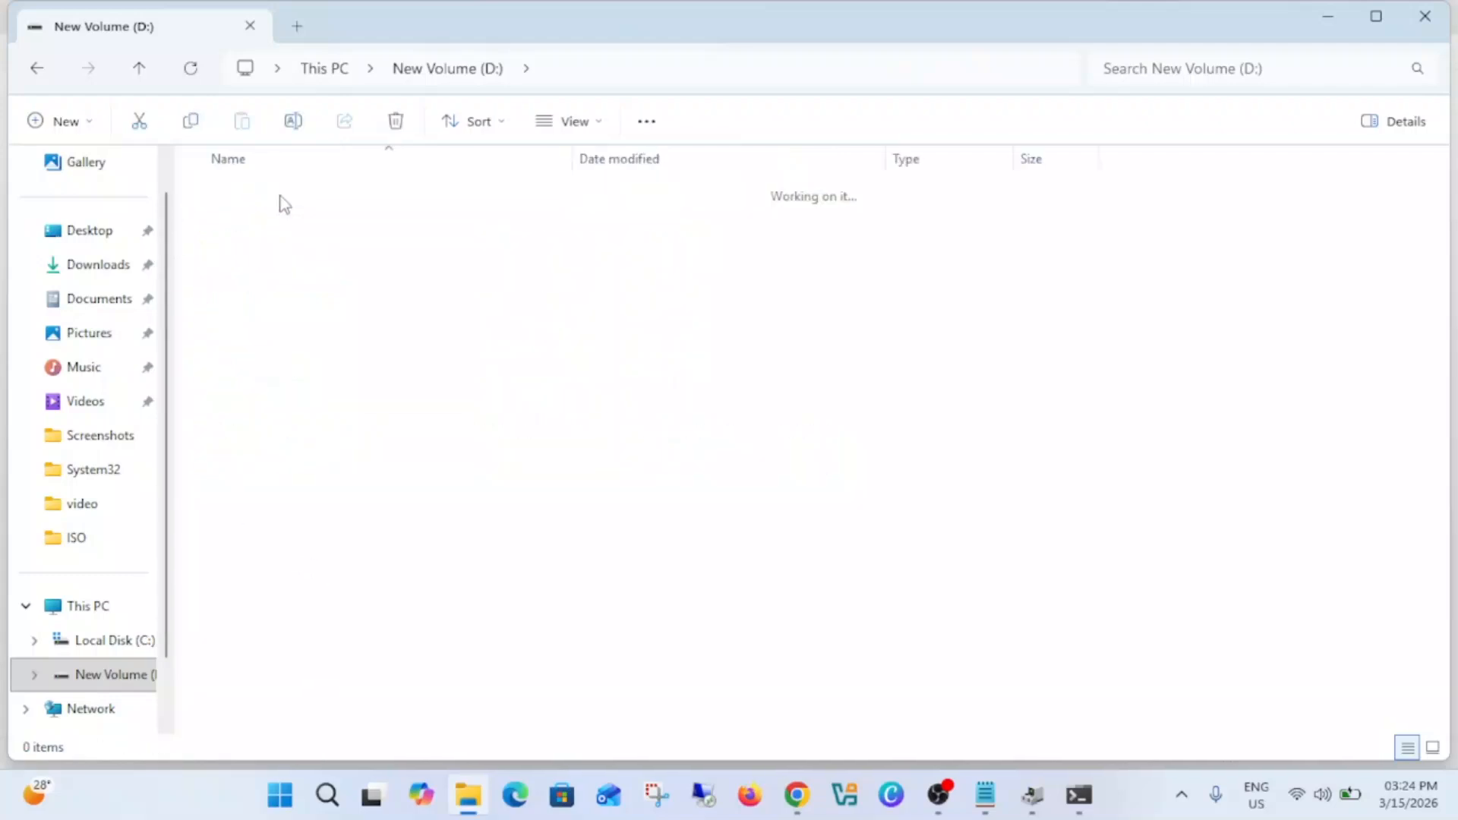
pyautogui.click(140, 70)
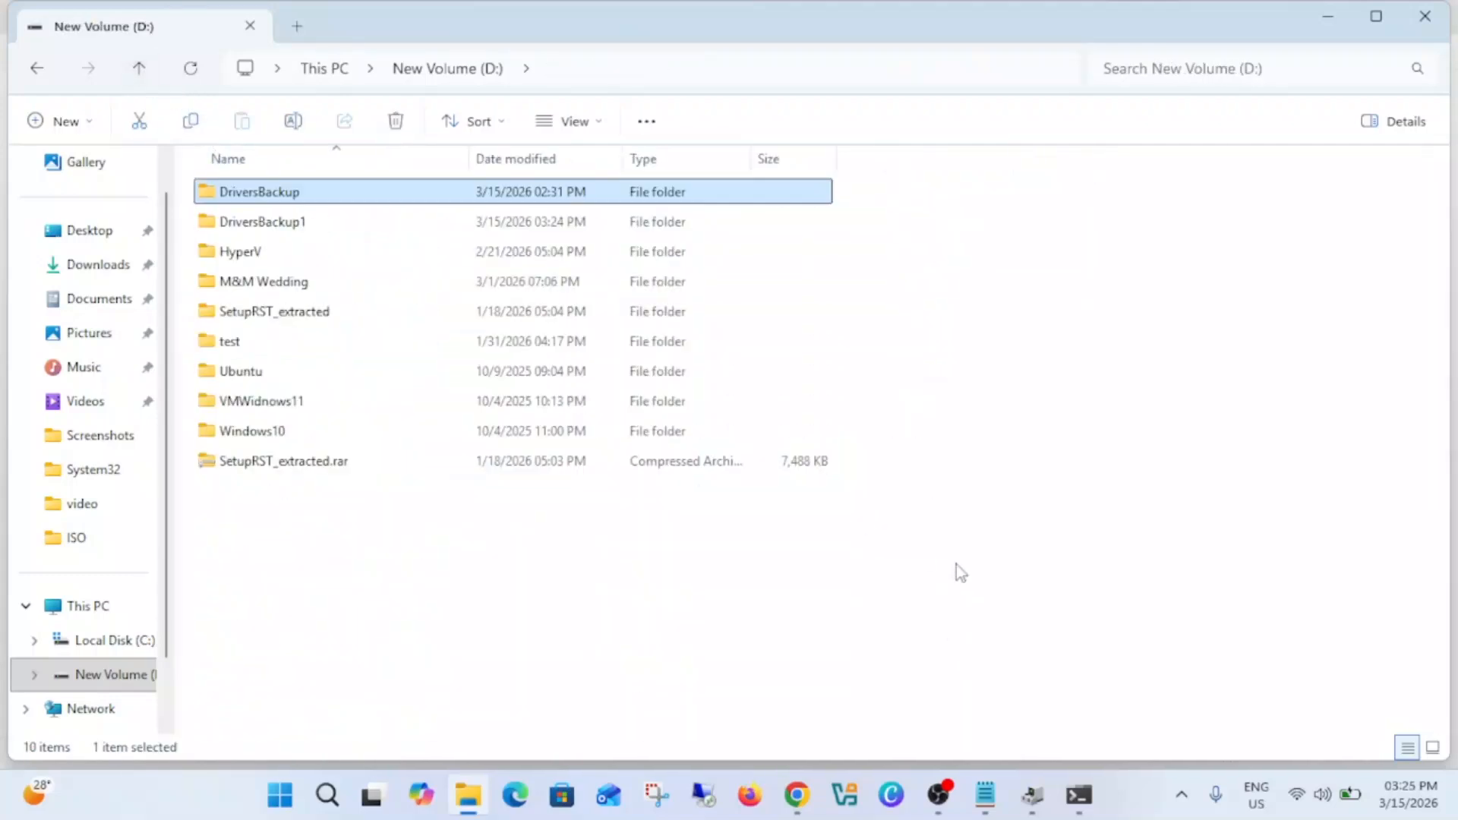
# Step: Switch to Device Manager, examine the pointing devices and the light sensor under Sensors, and minimize the window
pyautogui.click(1032, 795)
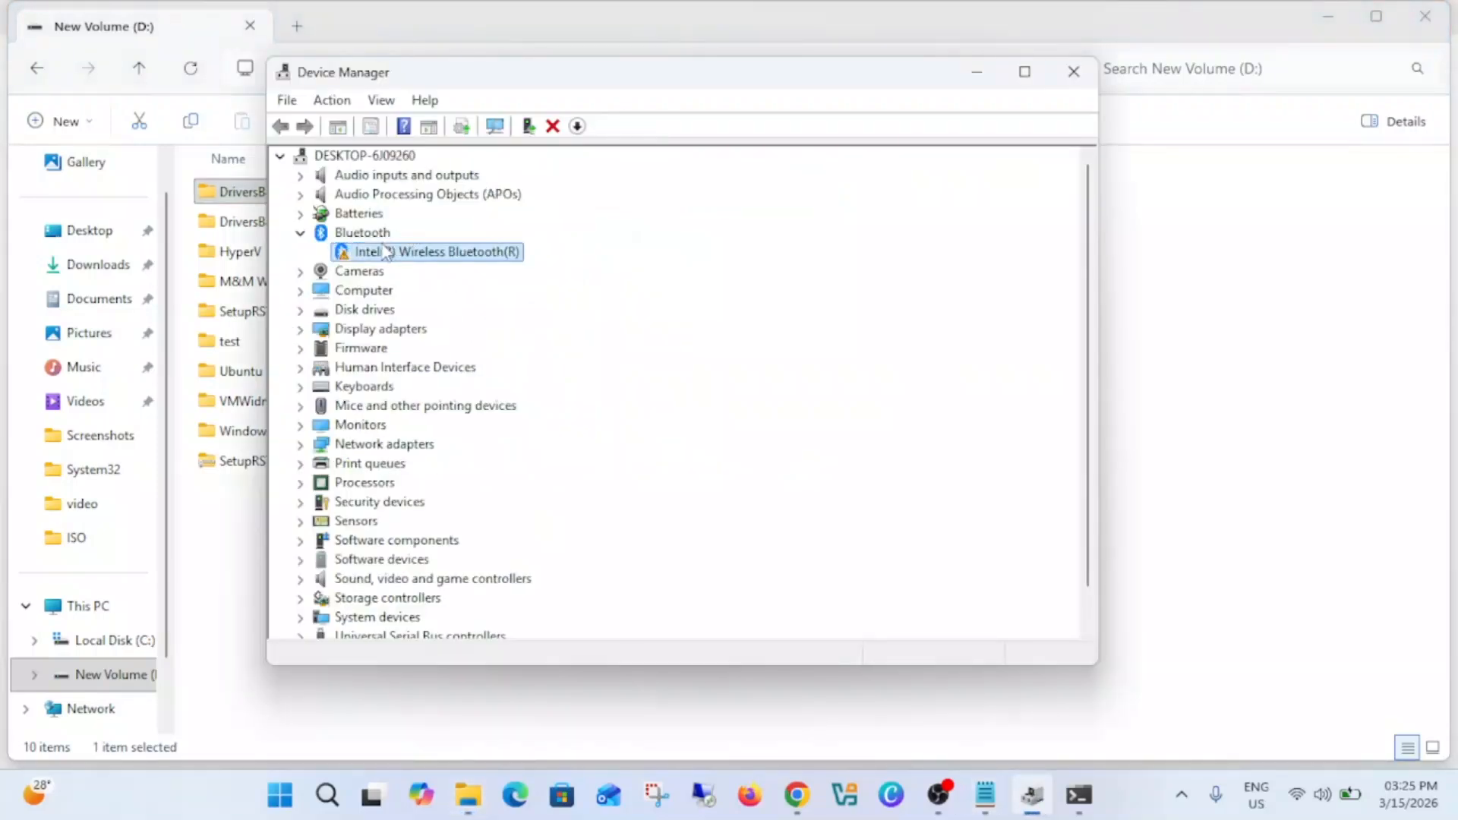
pyautogui.doubleClick(356, 465)
pyautogui.click(399, 486)
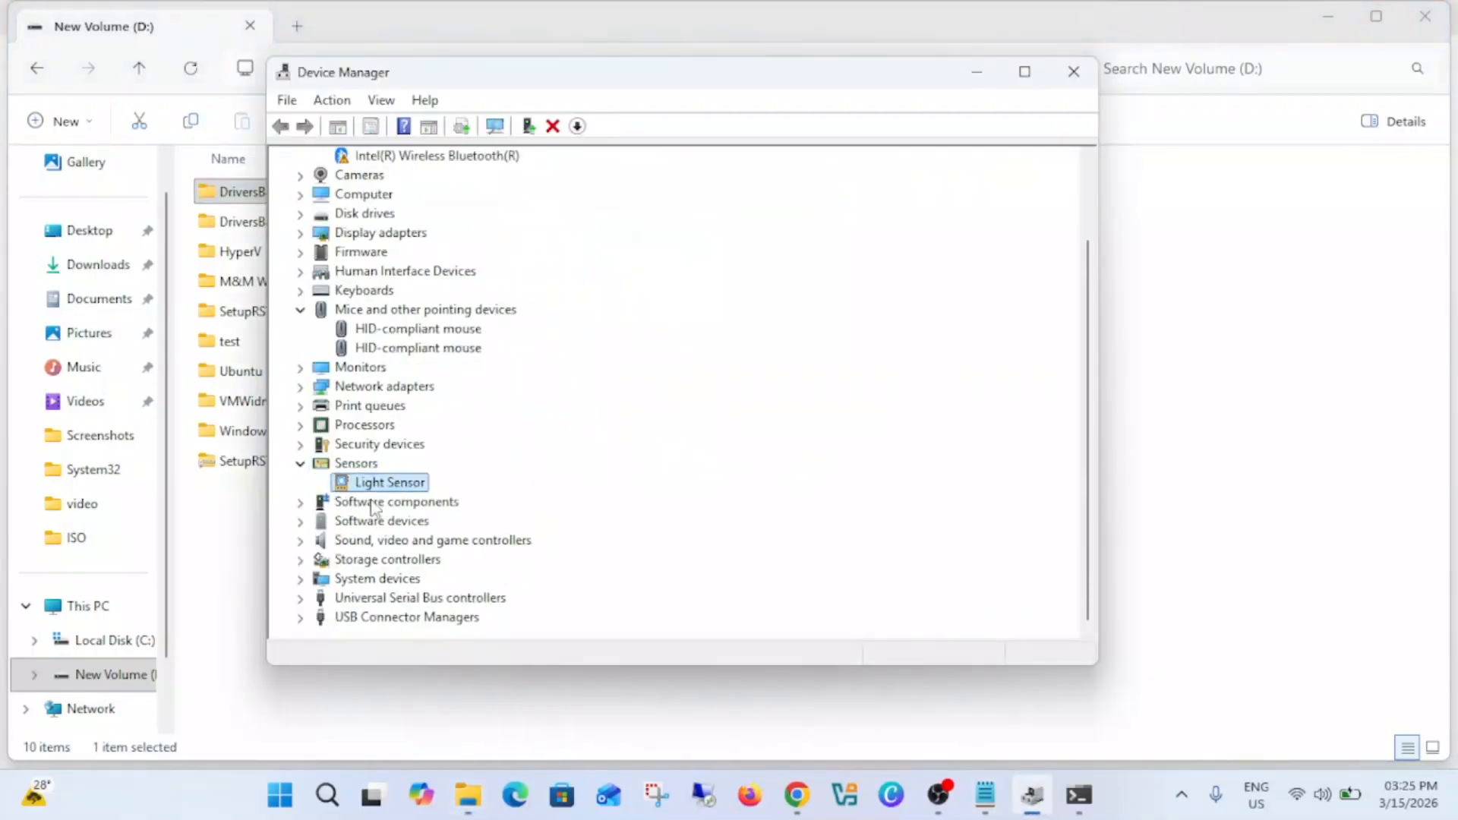
pyautogui.scroll(-1, 421, 502)
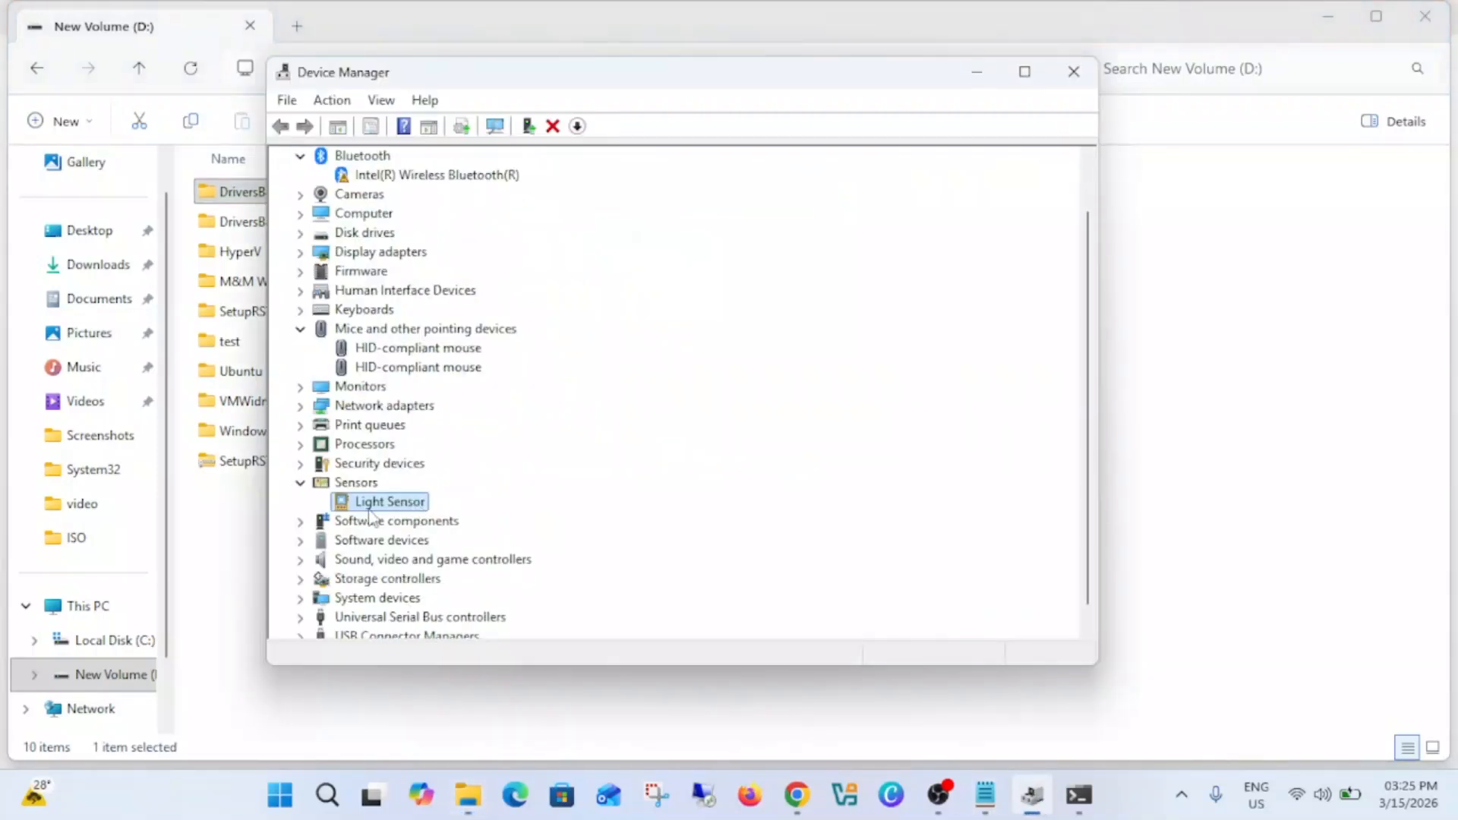
pyautogui.click(357, 488)
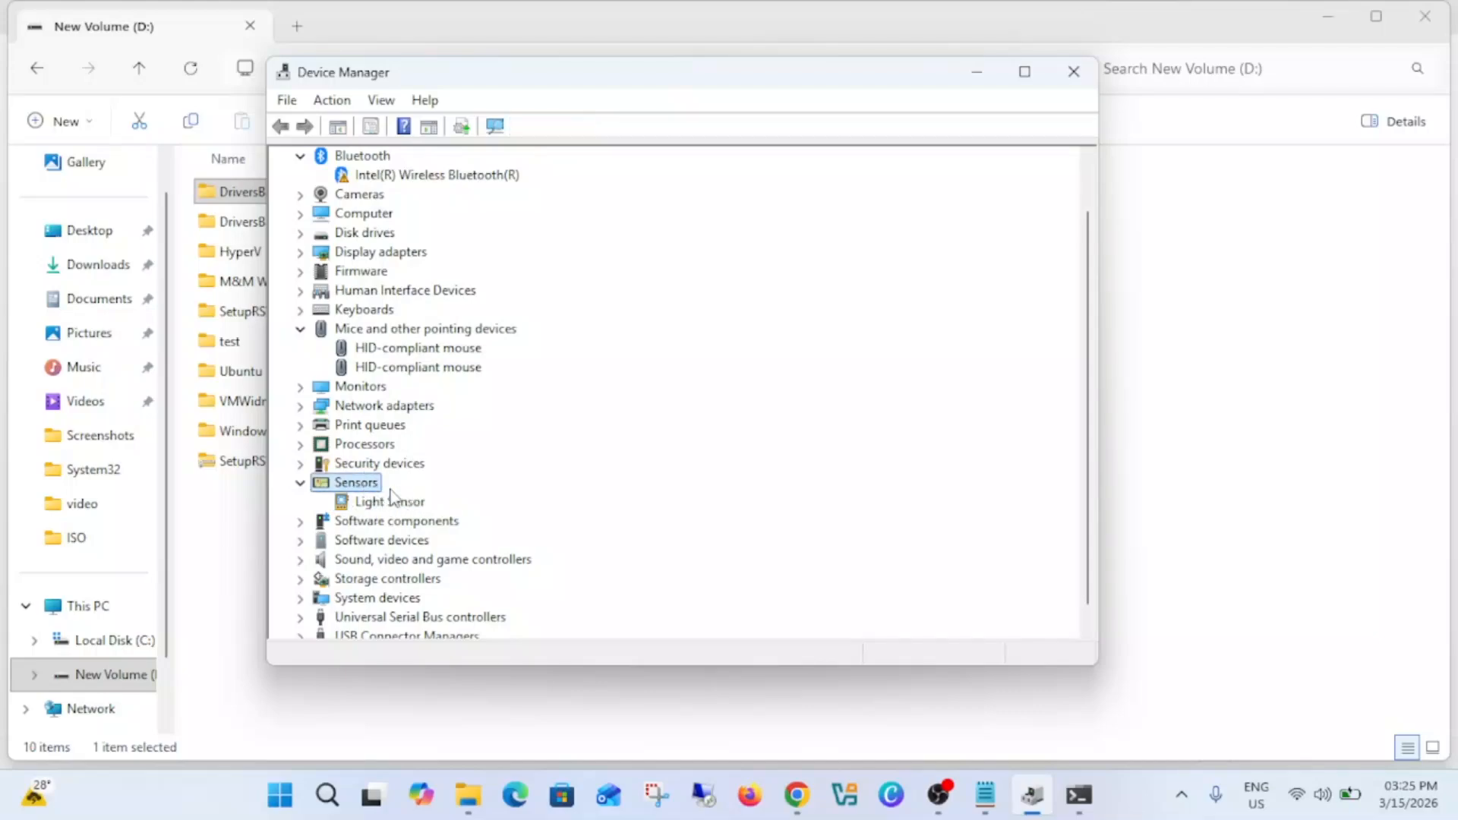
pyautogui.scroll(1, 380, 456)
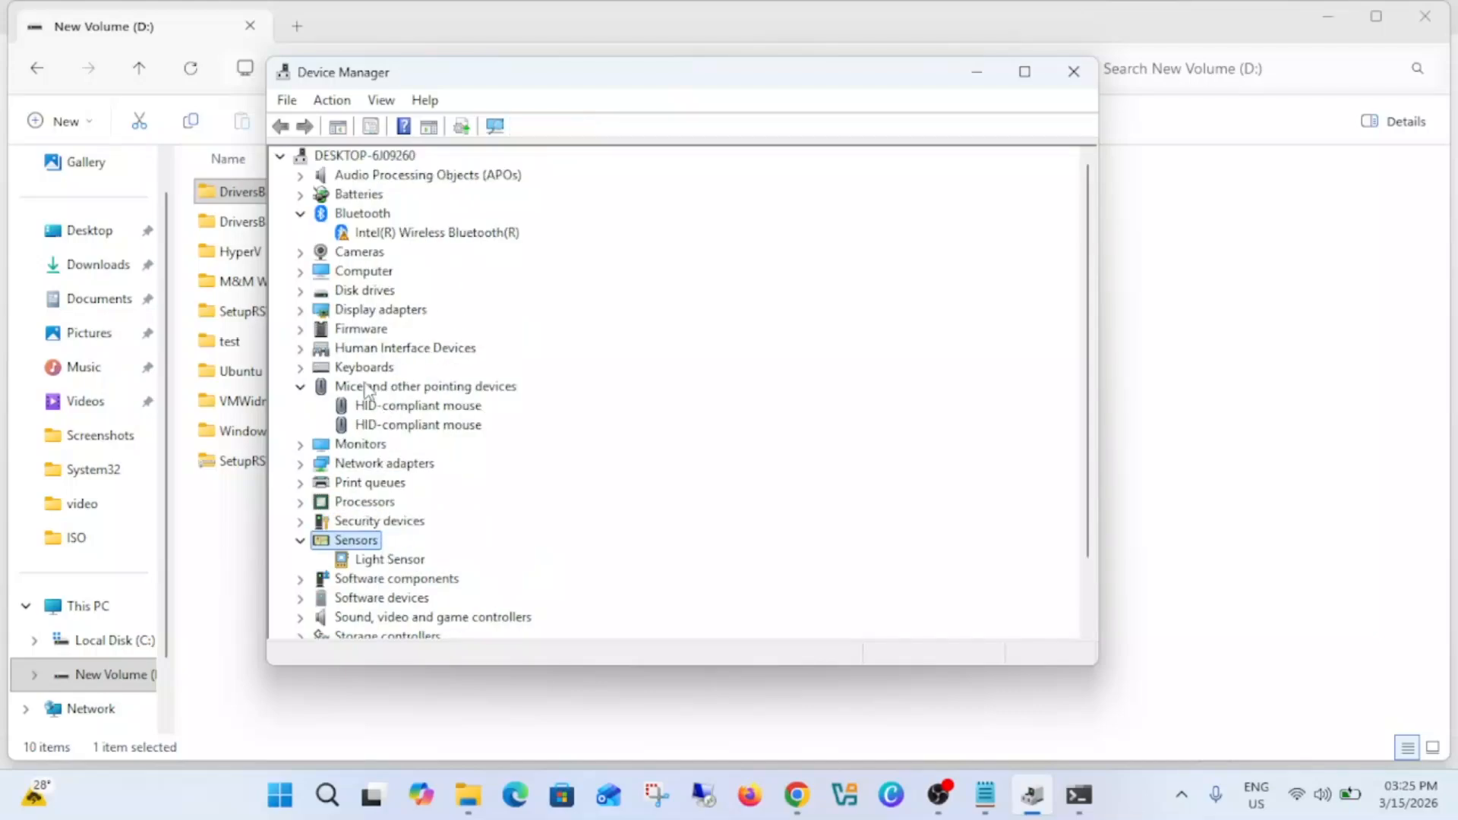
pyautogui.scroll(-4, 376, 307)
pyautogui.scroll(4, 370, 304)
pyautogui.click(978, 73)
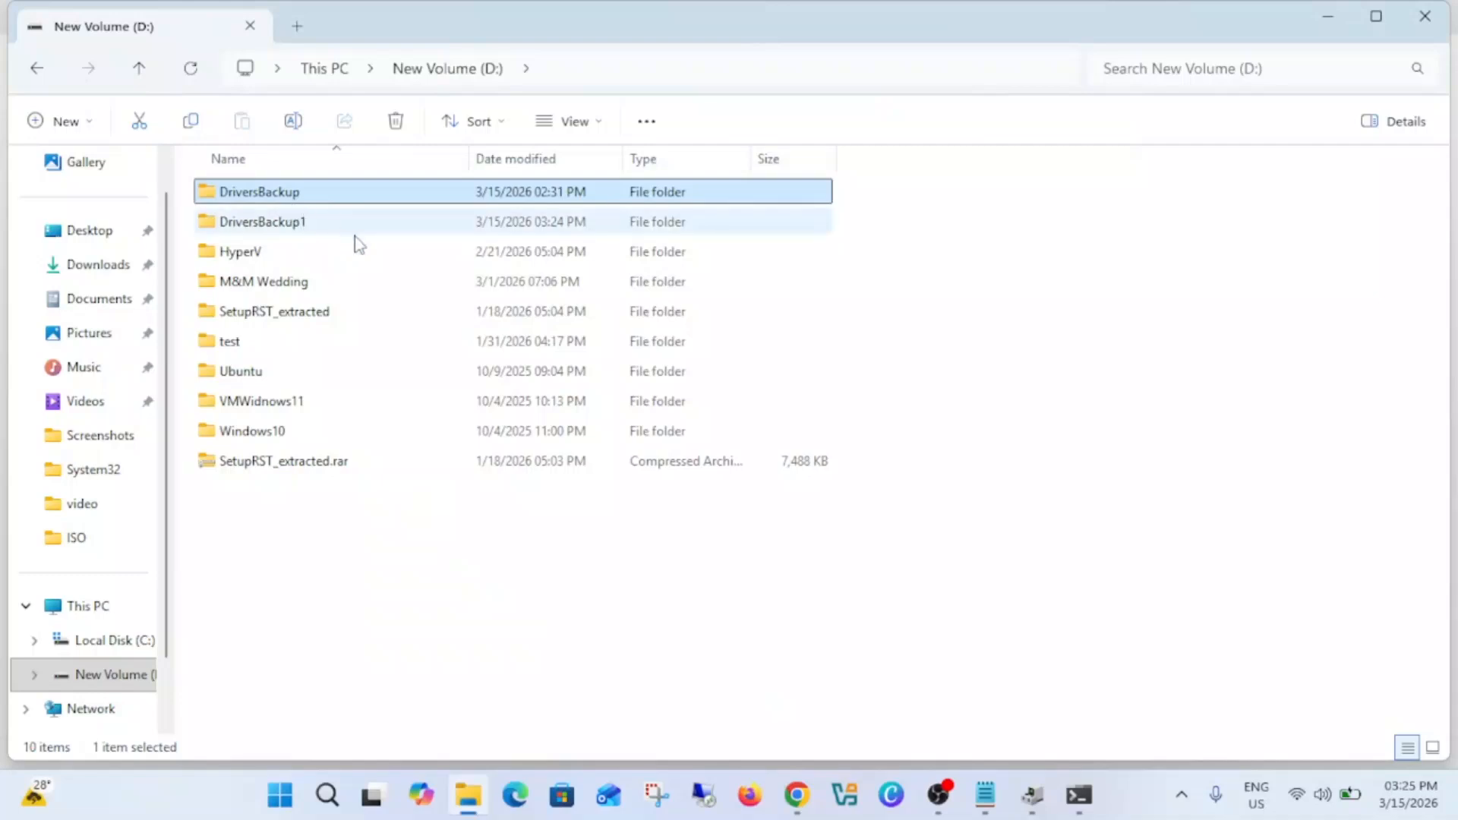
# Step: Copy dism /online /export-driver /destination:"D:\DriversBackup" from the Notepad notes and run it in the administrator PowerShell
pyautogui.click(968, 795)
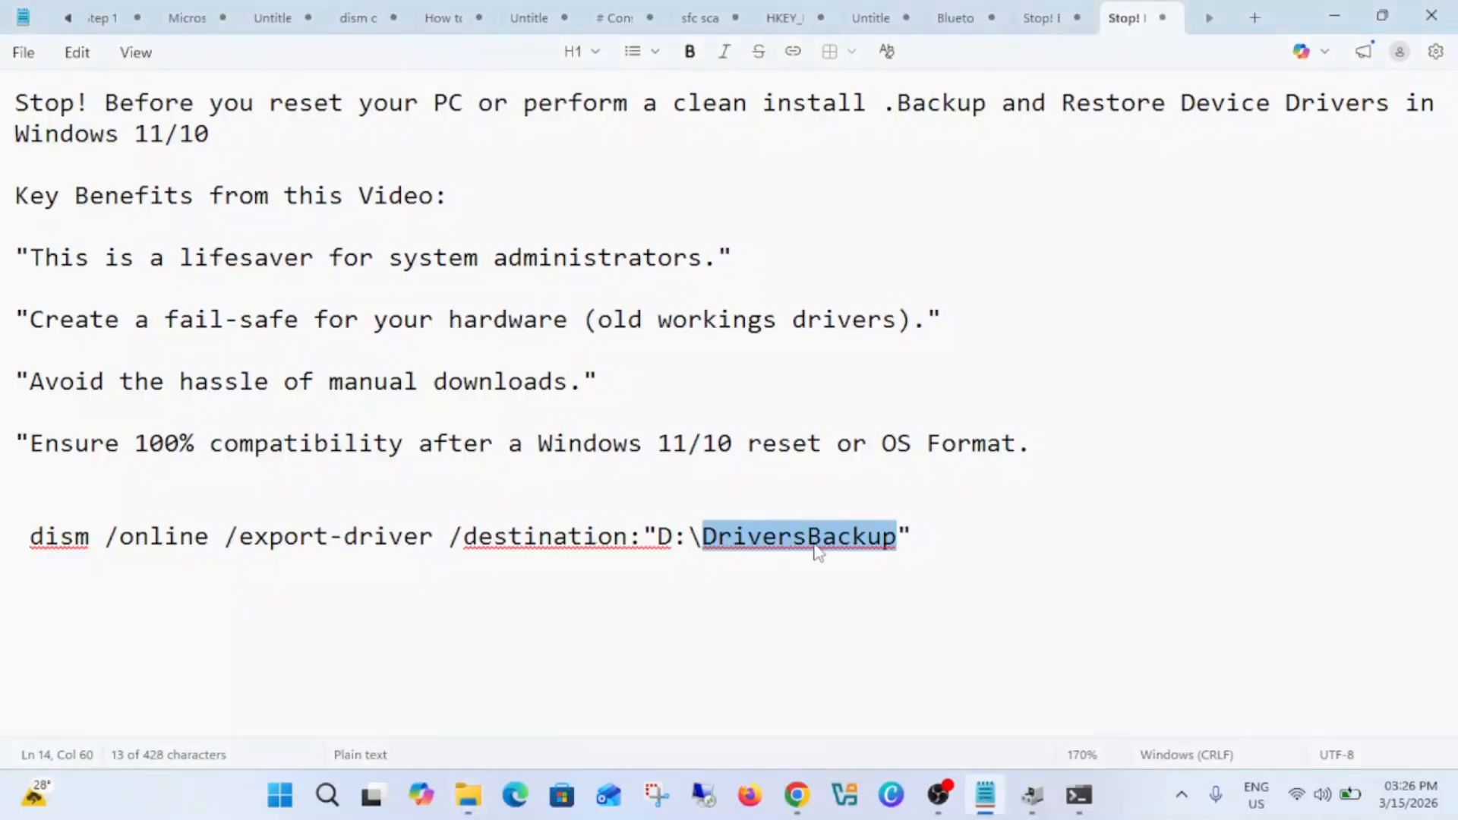
pyautogui.click(901, 541)
pyautogui.moveTo(933, 537); pyautogui.dragTo(31, 537)
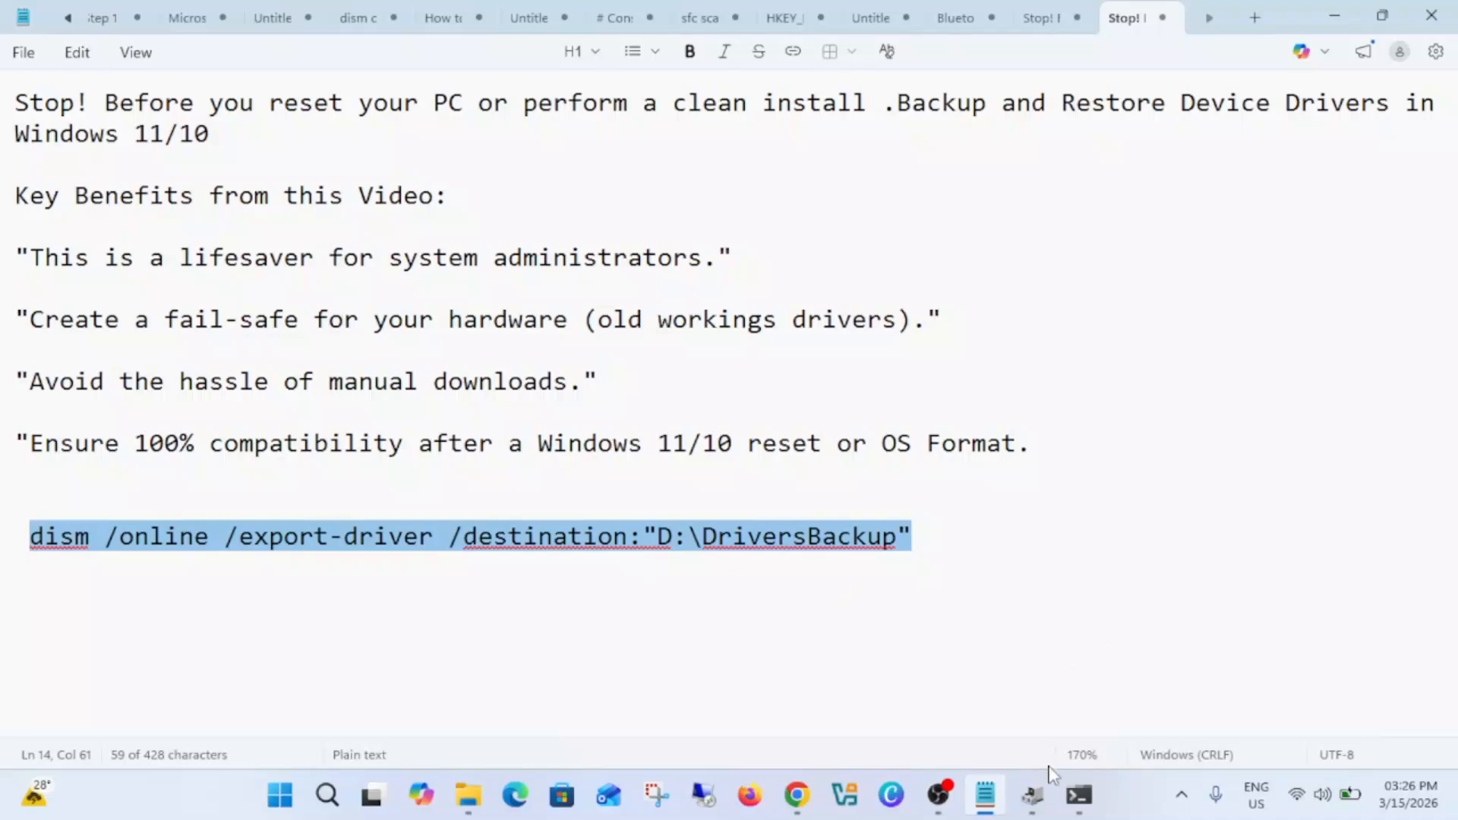
pyautogui.click(1078, 796)
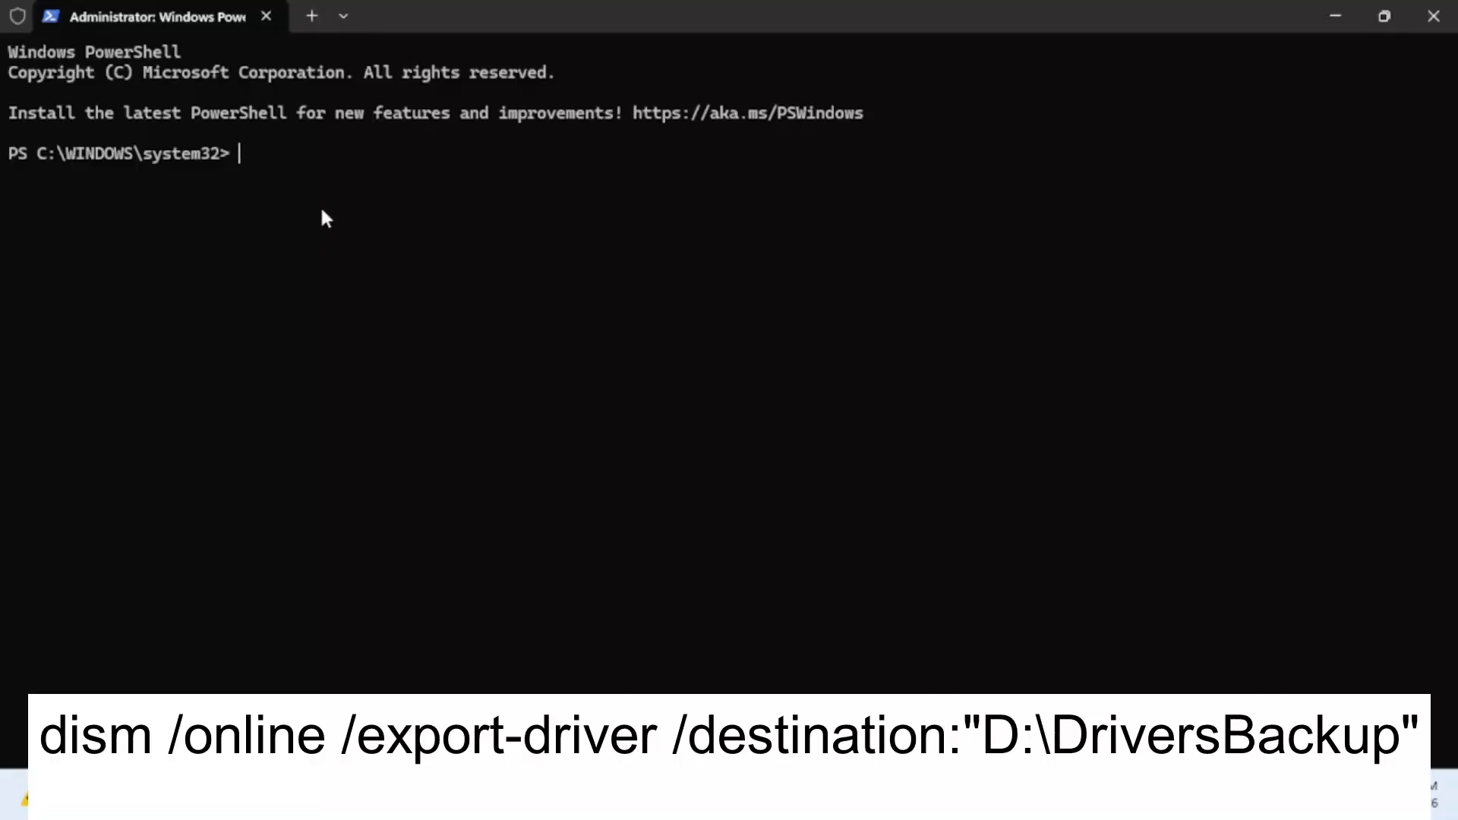
pyautogui.hotkey('ctrl', 'v')
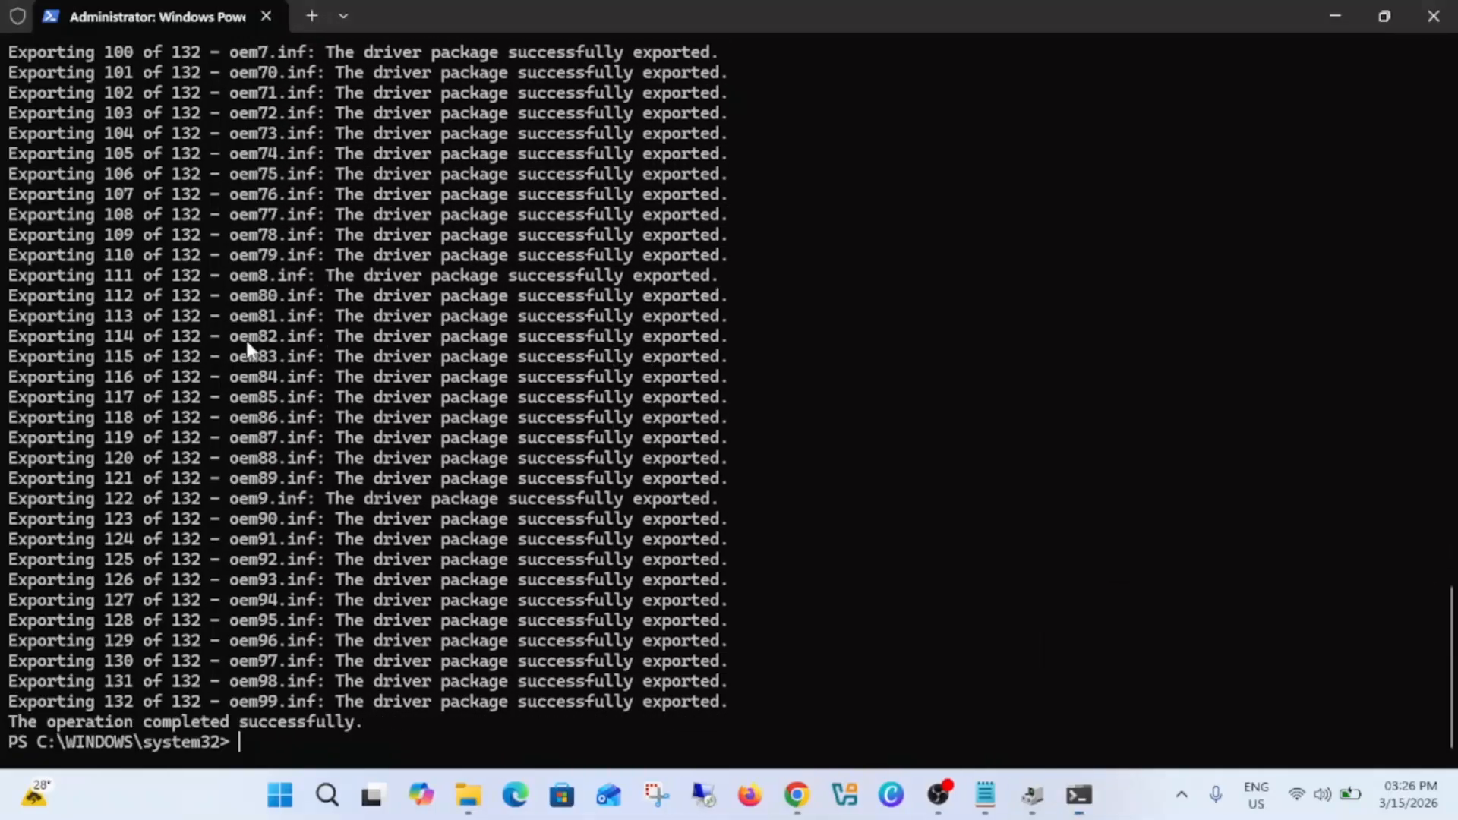
# Step: Switch to File Explorer and check the exported driver folders inside DriversBackup1 and DriversBackup on drive D:
pyautogui.click(1333, 23)
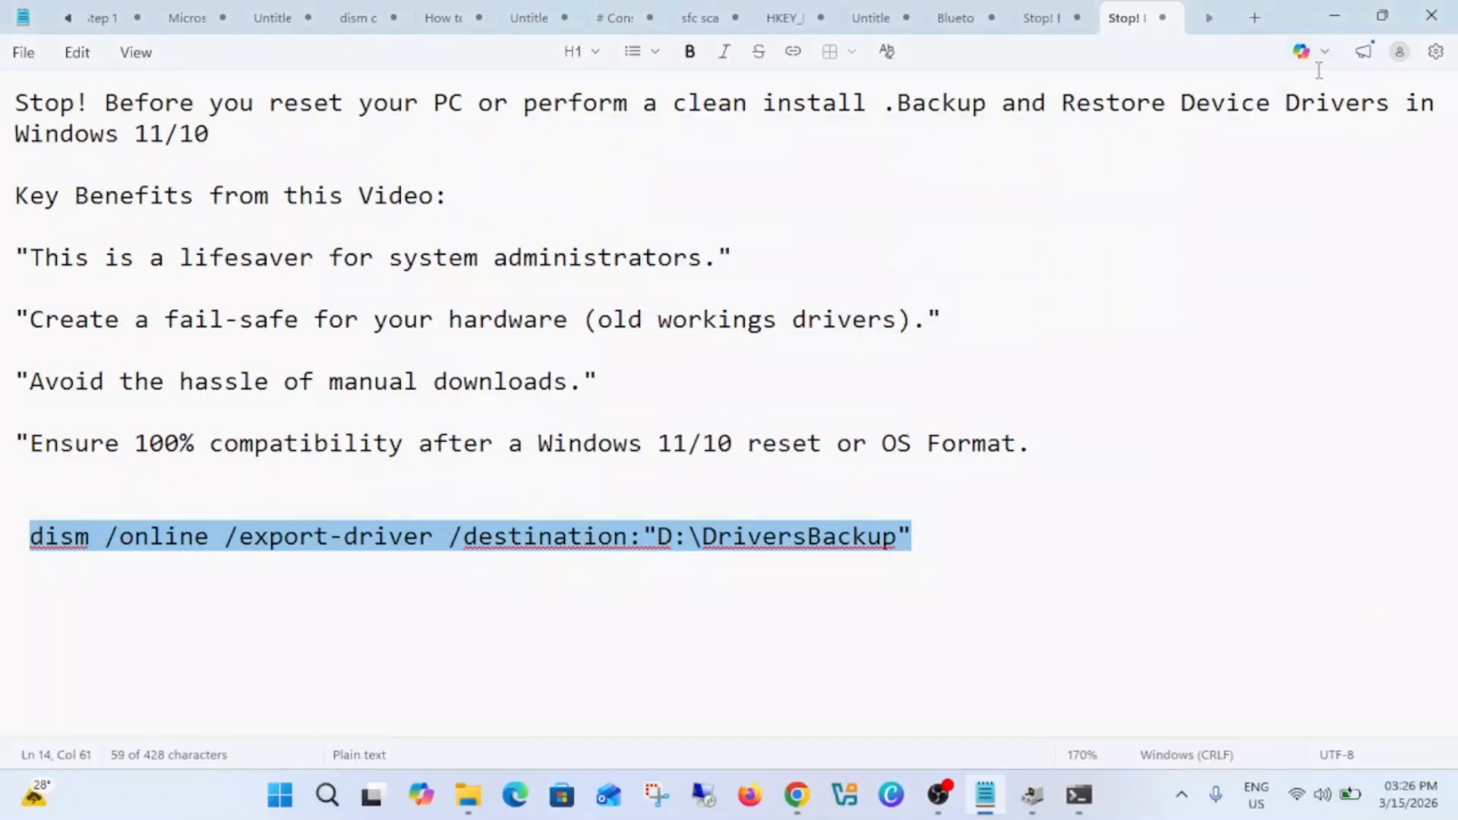
pyautogui.click(1348, 28)
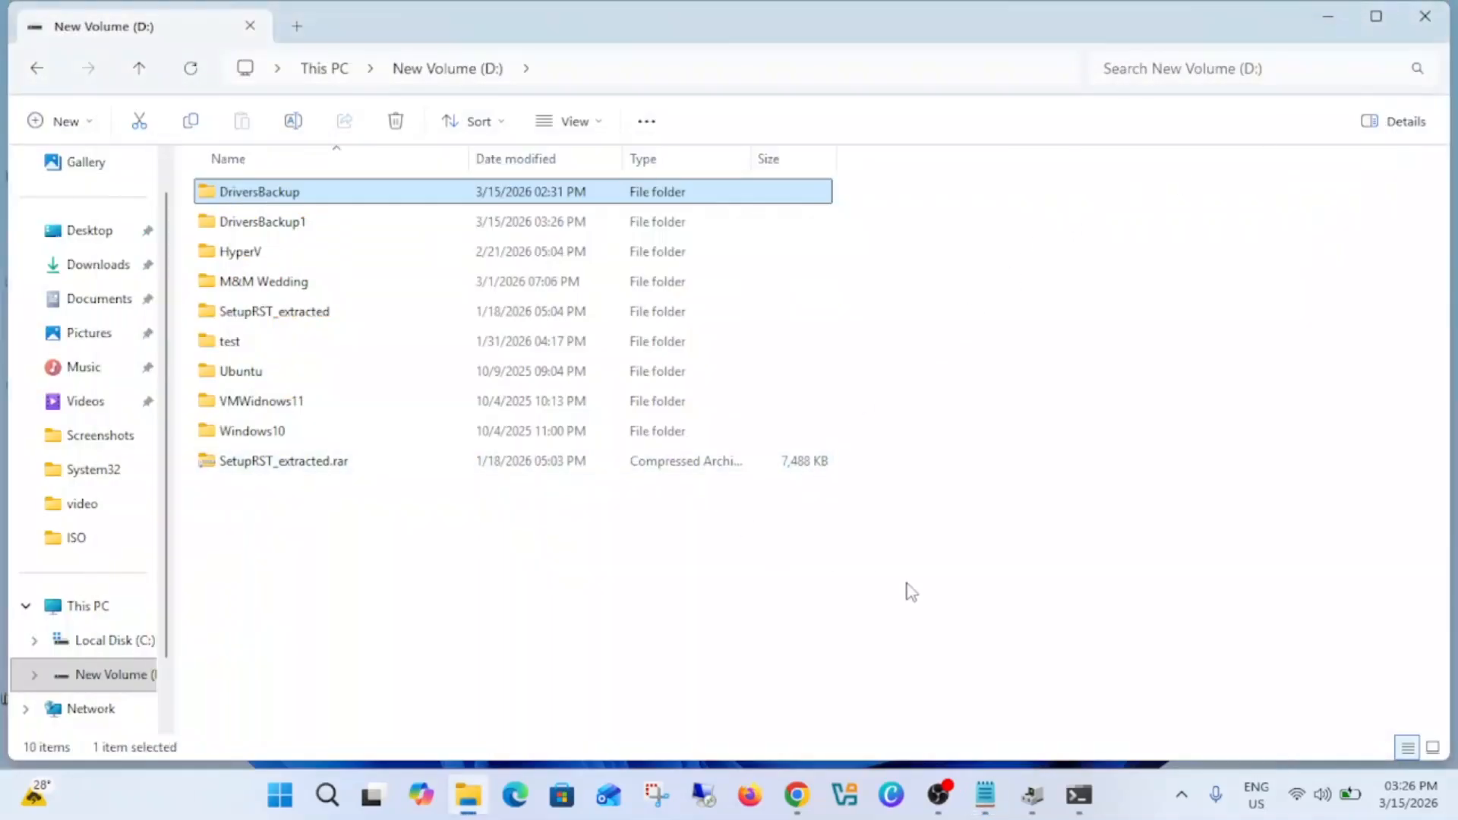
pyautogui.click(1035, 797)
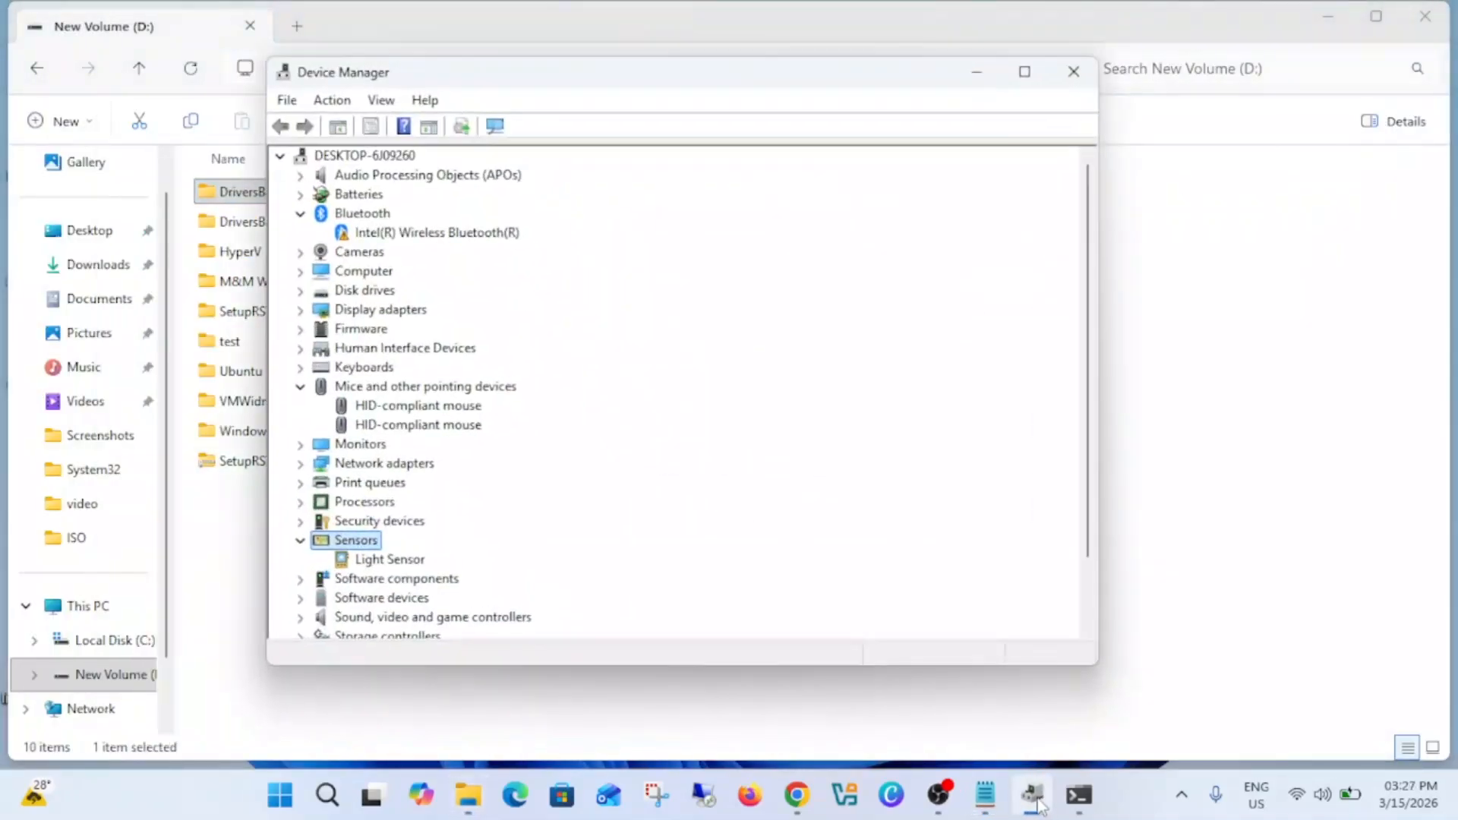
pyautogui.click(977, 72)
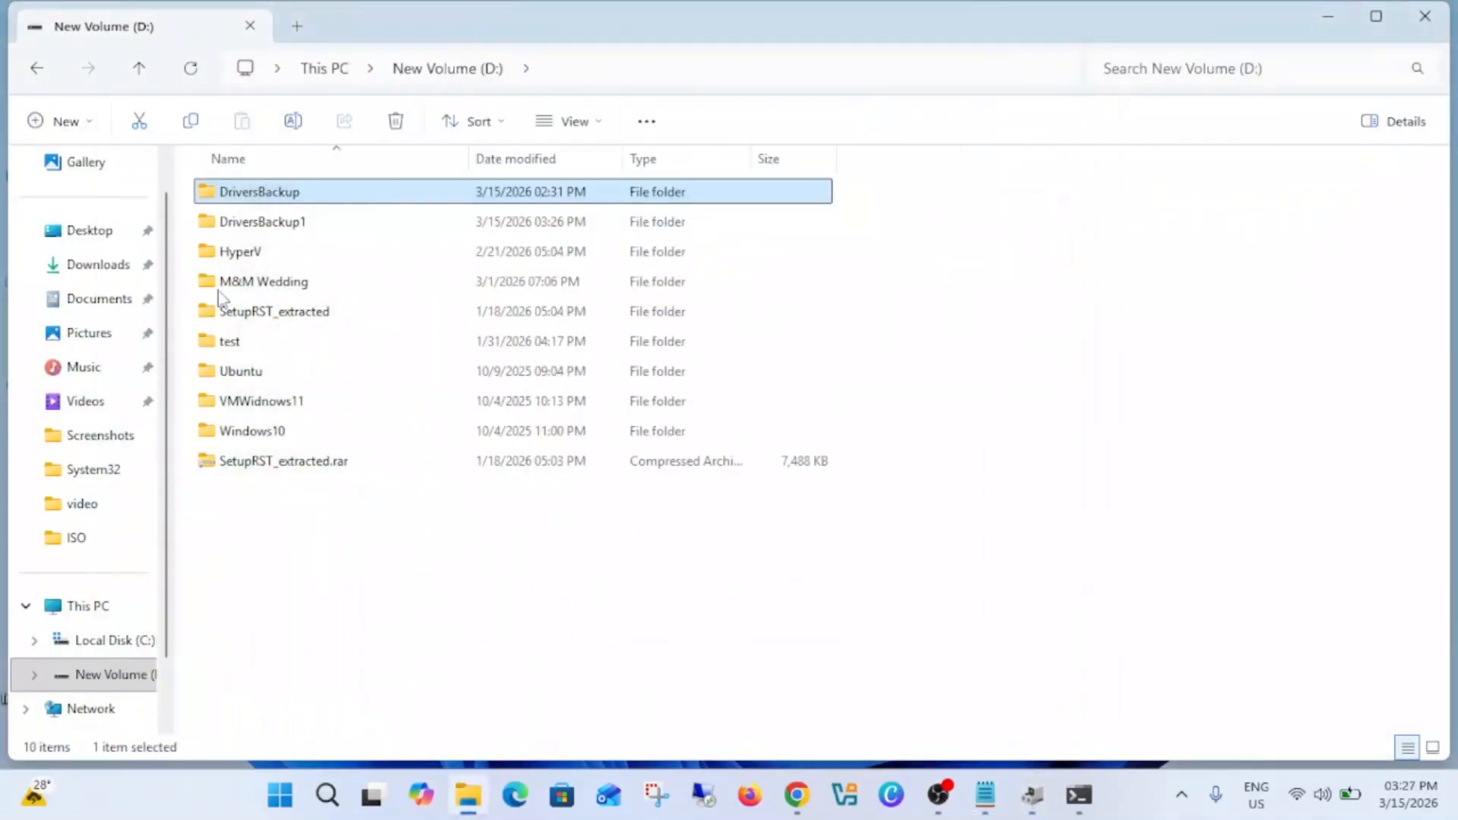
pyautogui.doubleClick(287, 222)
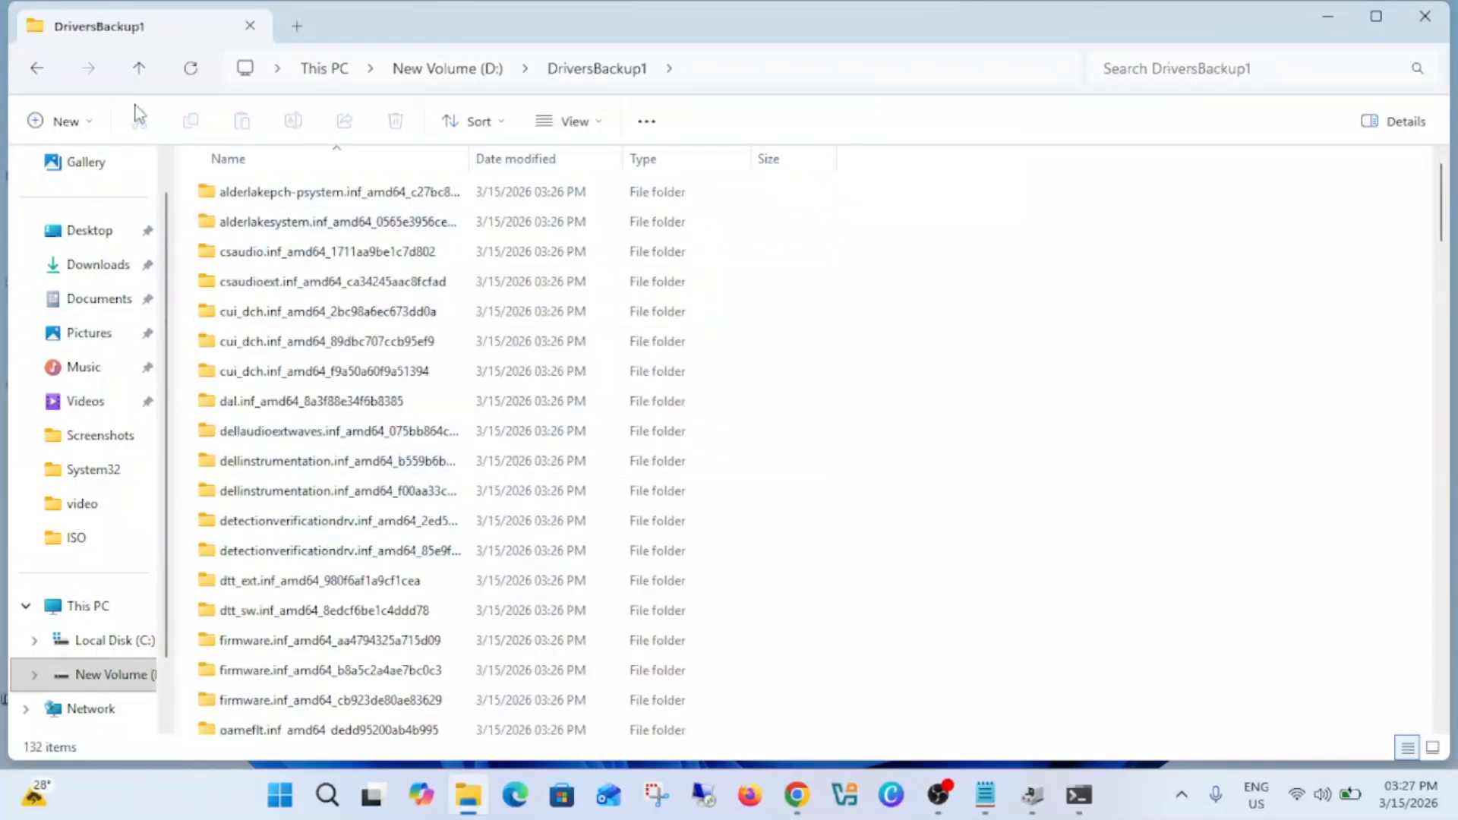
pyautogui.click(140, 70)
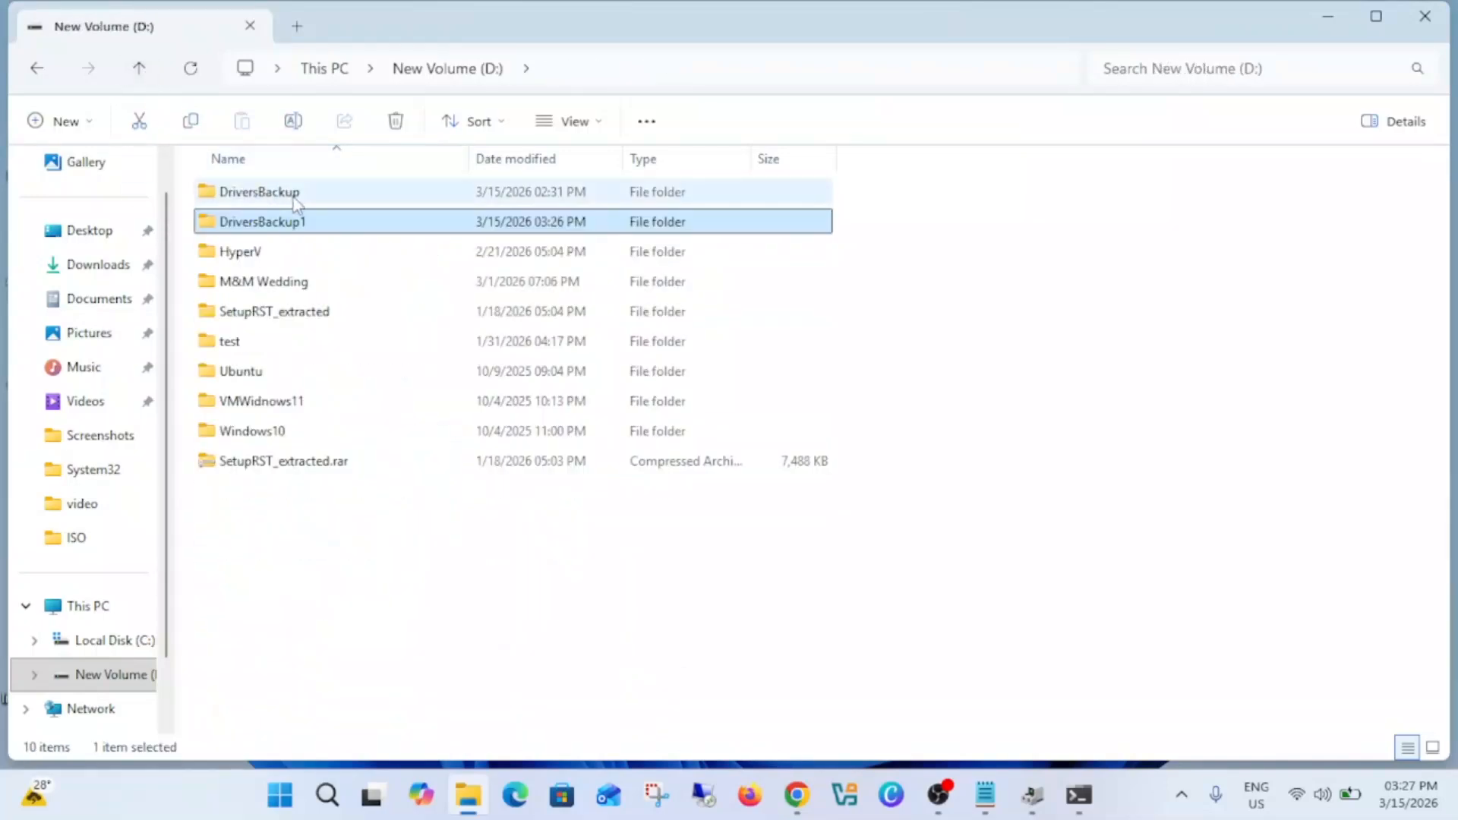
pyautogui.doubleClick(294, 196)
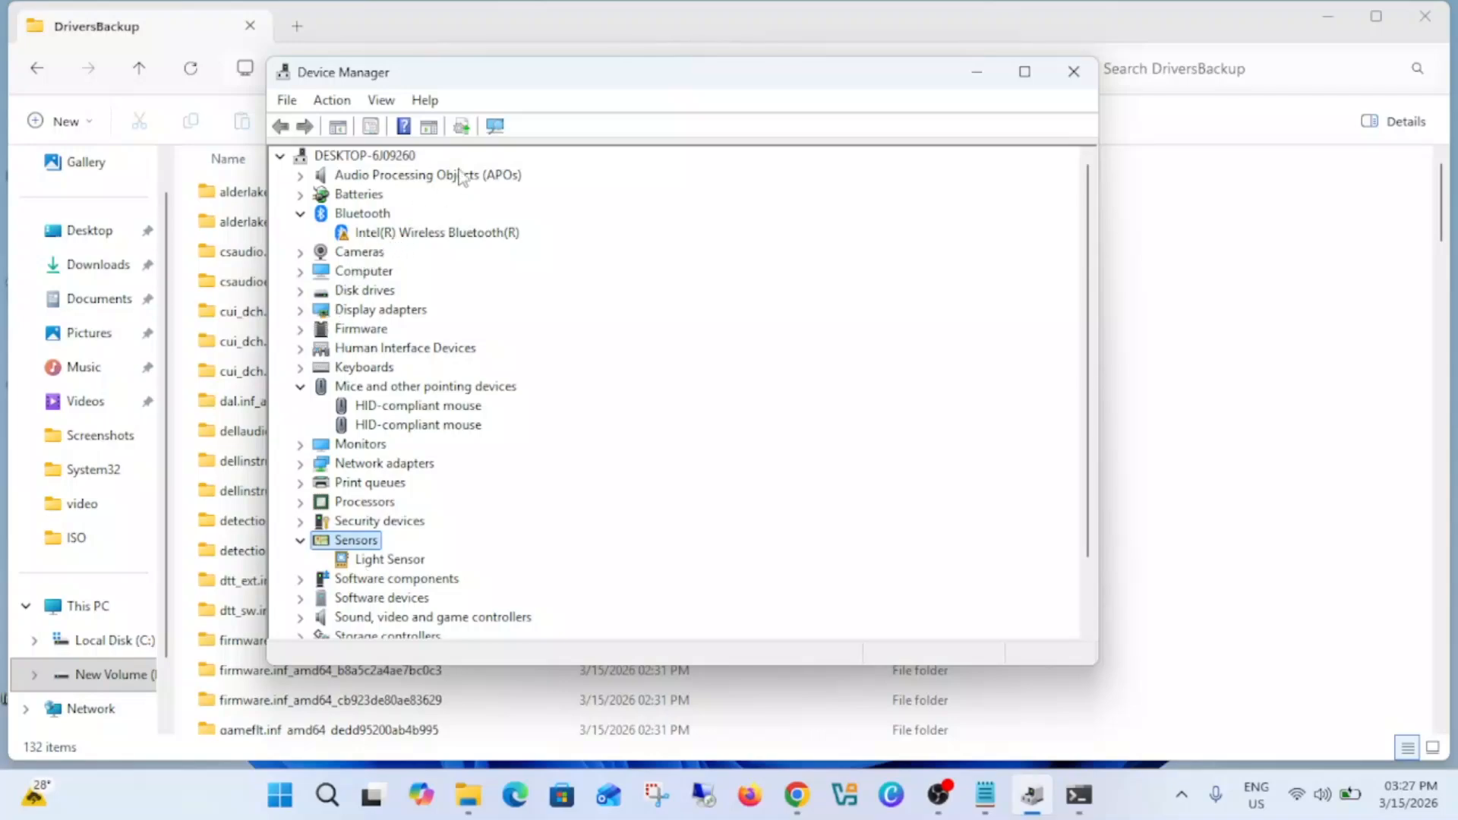
# Step: Switch to Device Manager and start a driver update for Intel(R) Wireless Bluetooth(R) that browses the computer, with subfolders included
pyautogui.moveTo(658, 82); pyautogui.dragTo(795, 106)
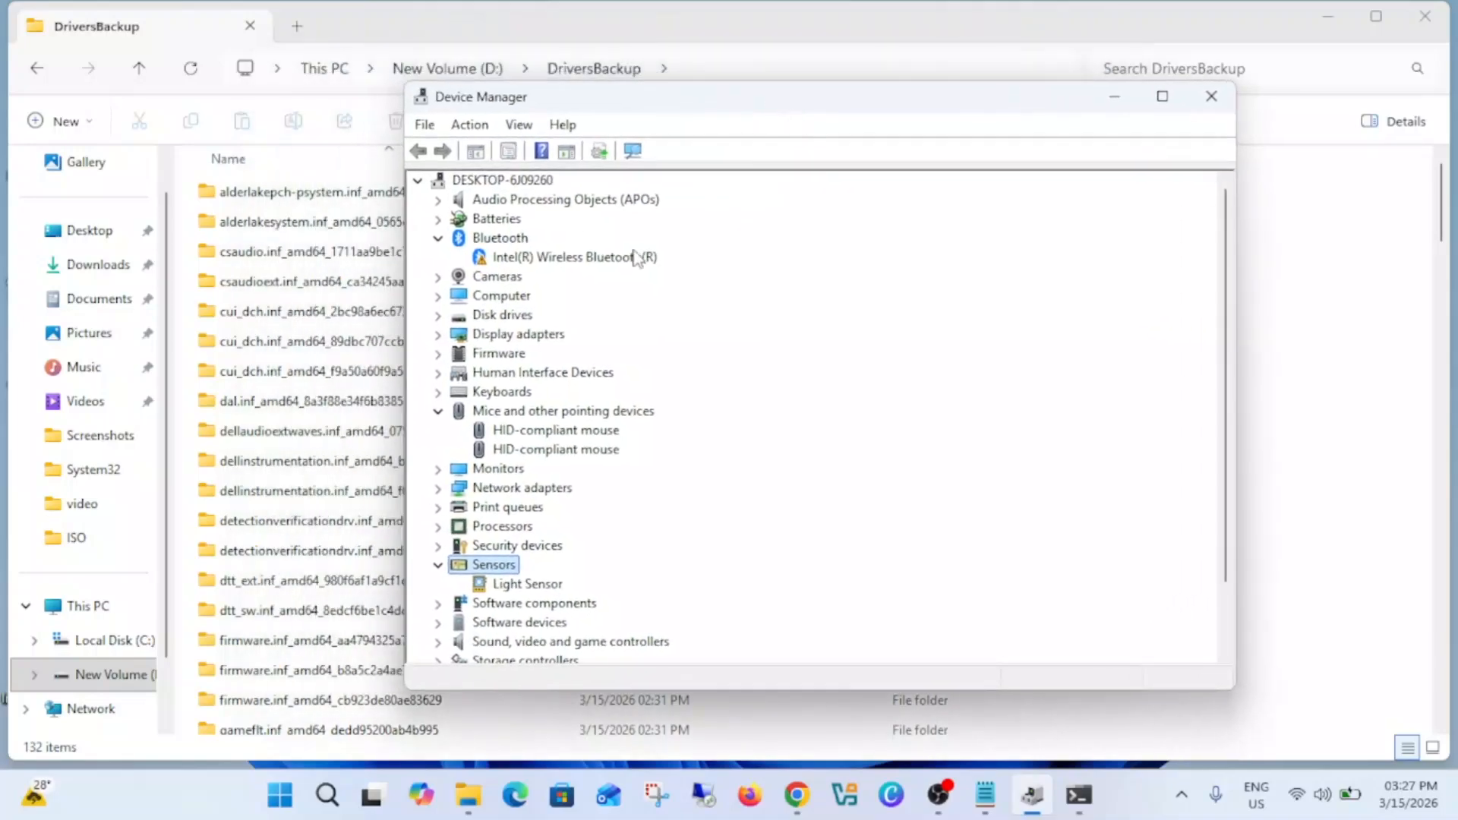
pyautogui.click(523, 260)
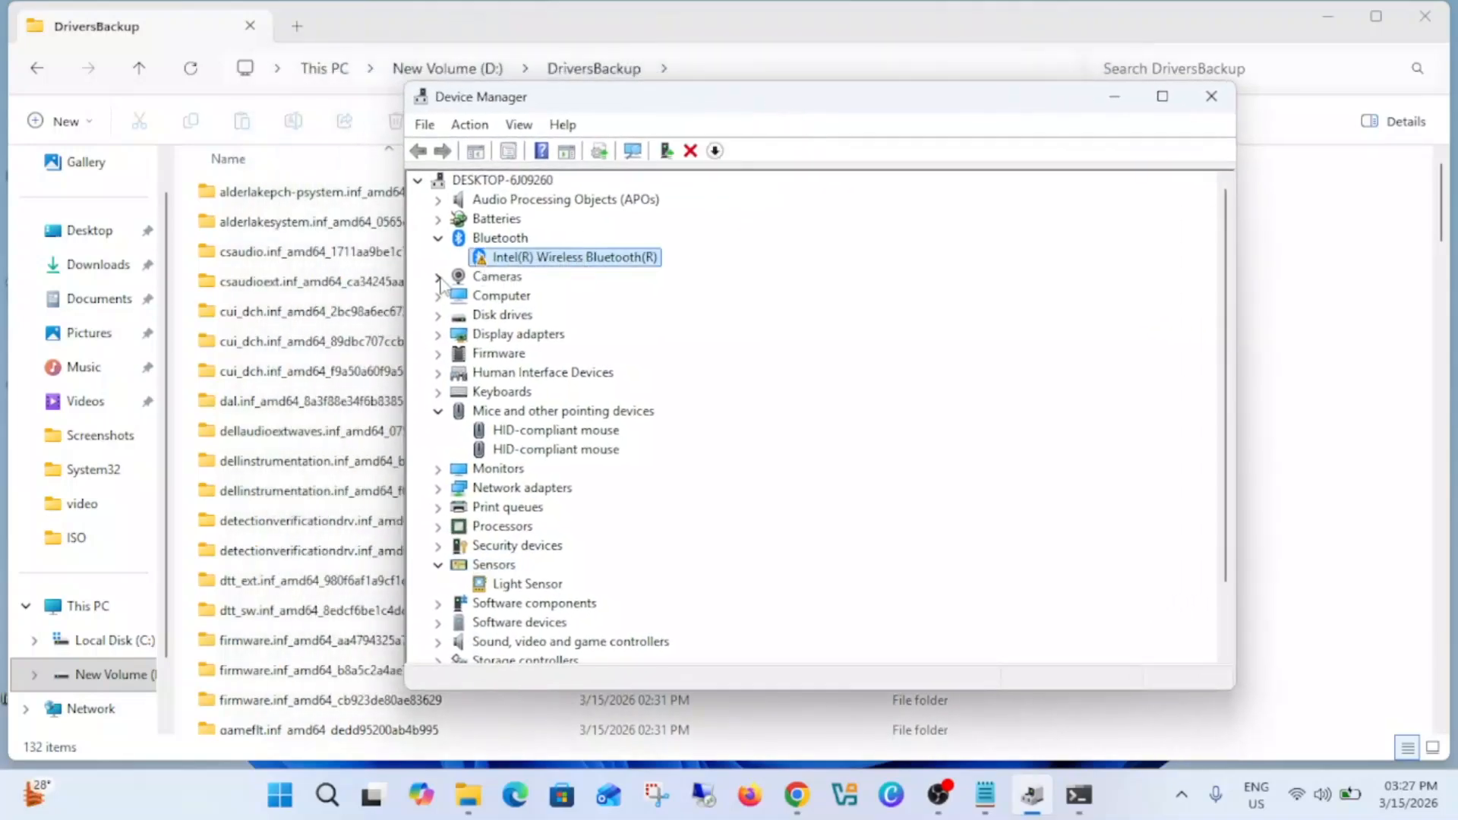
pyautogui.rightClick(552, 264)
pyautogui.click(615, 272)
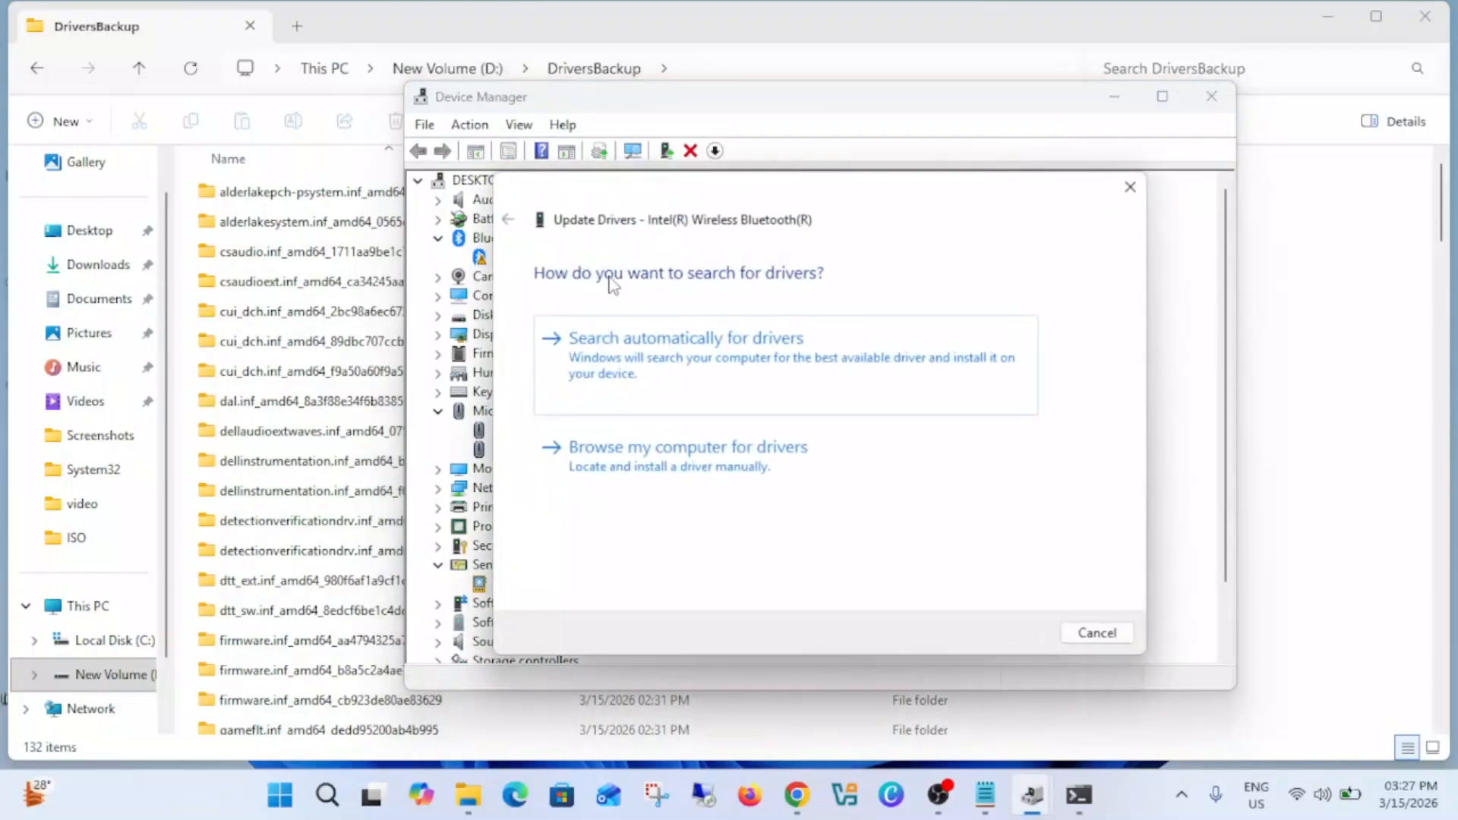
pyautogui.click(708, 486)
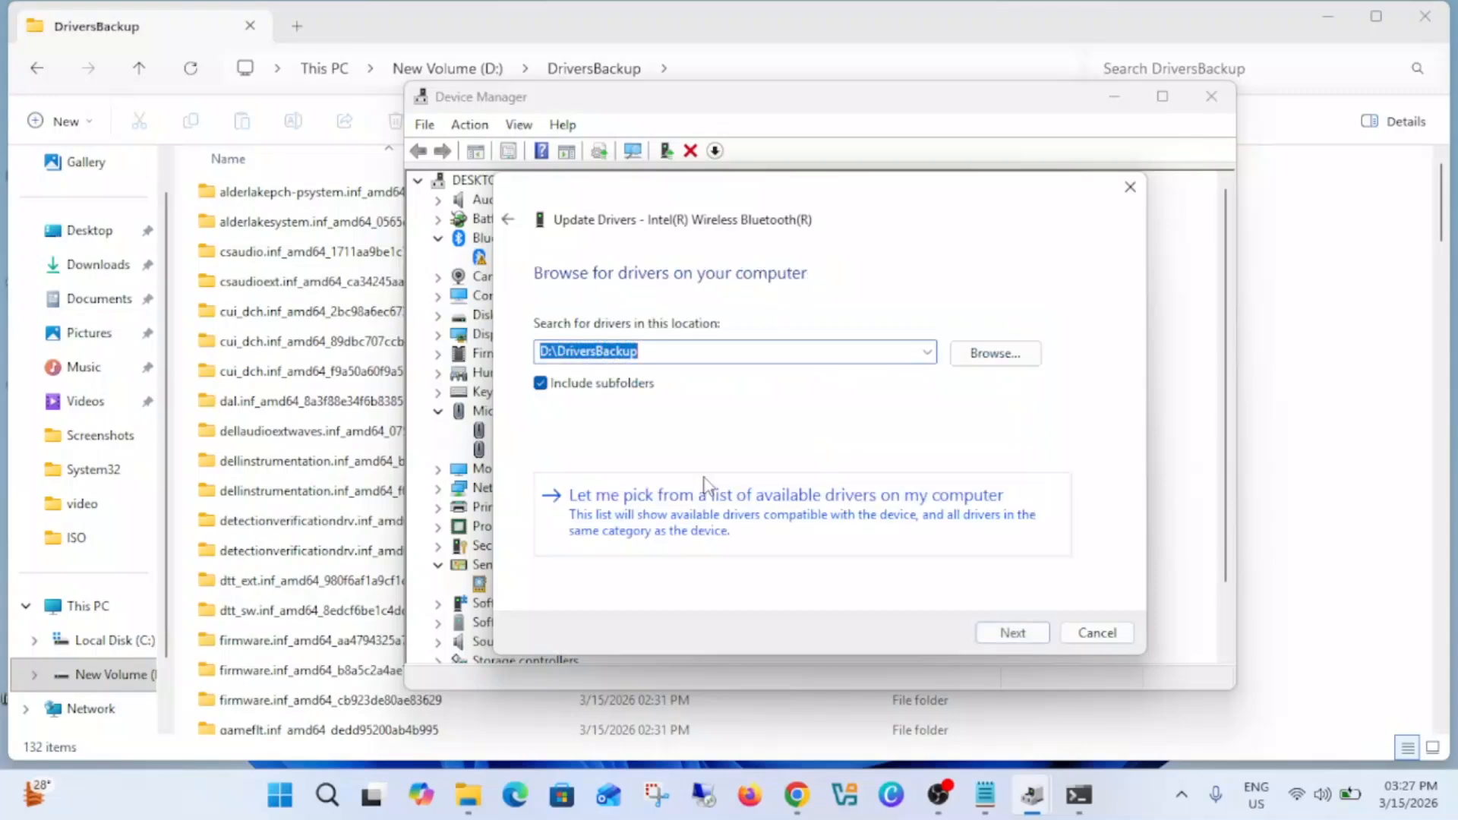
pyautogui.click(540, 384)
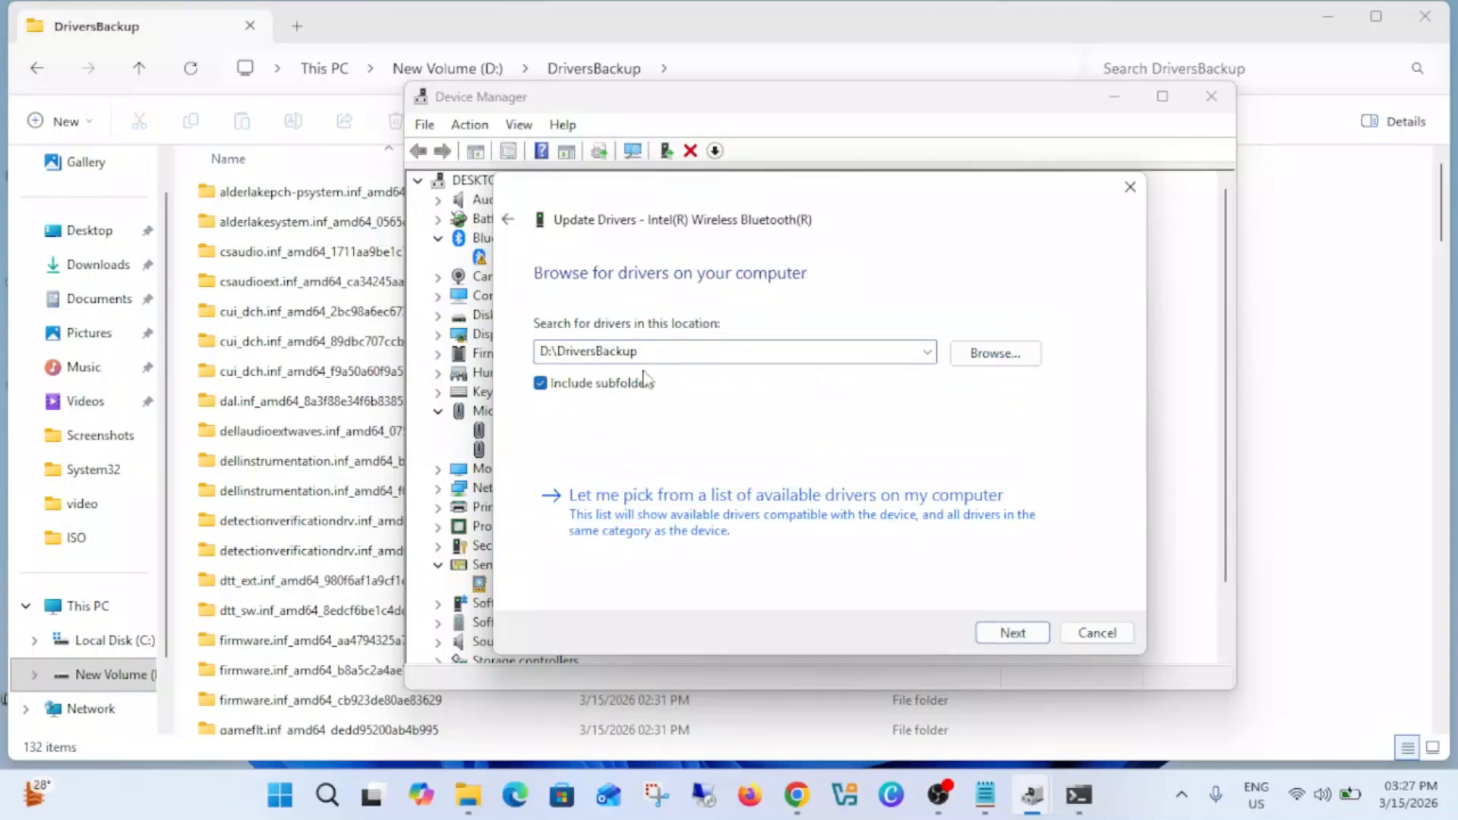
# Step: Choose D:\DriversBackup as the driver search location, install the Bluetooth driver from it, and close the update wizard
pyautogui.click(995, 353)
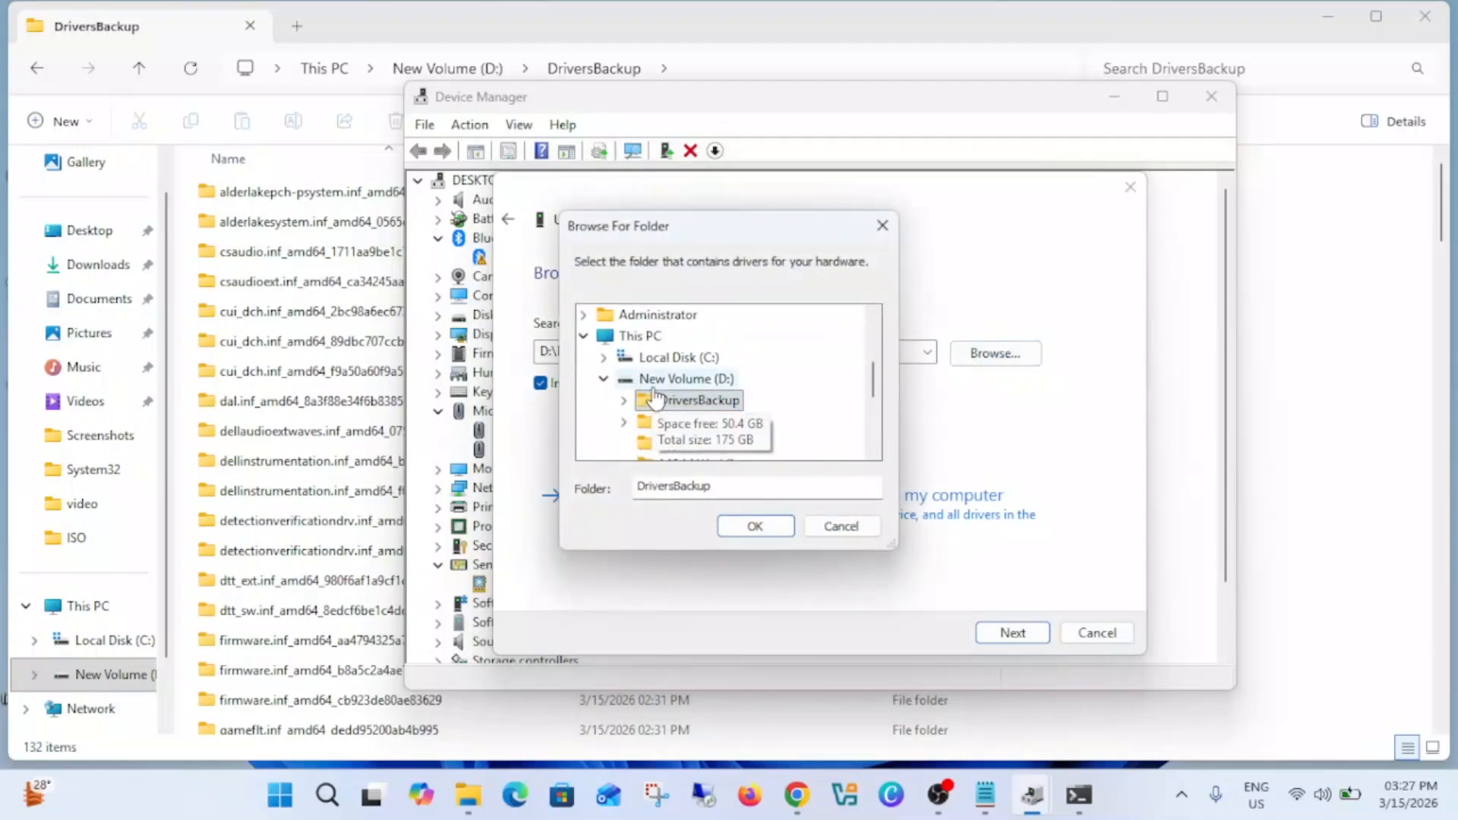
pyautogui.click(654, 386)
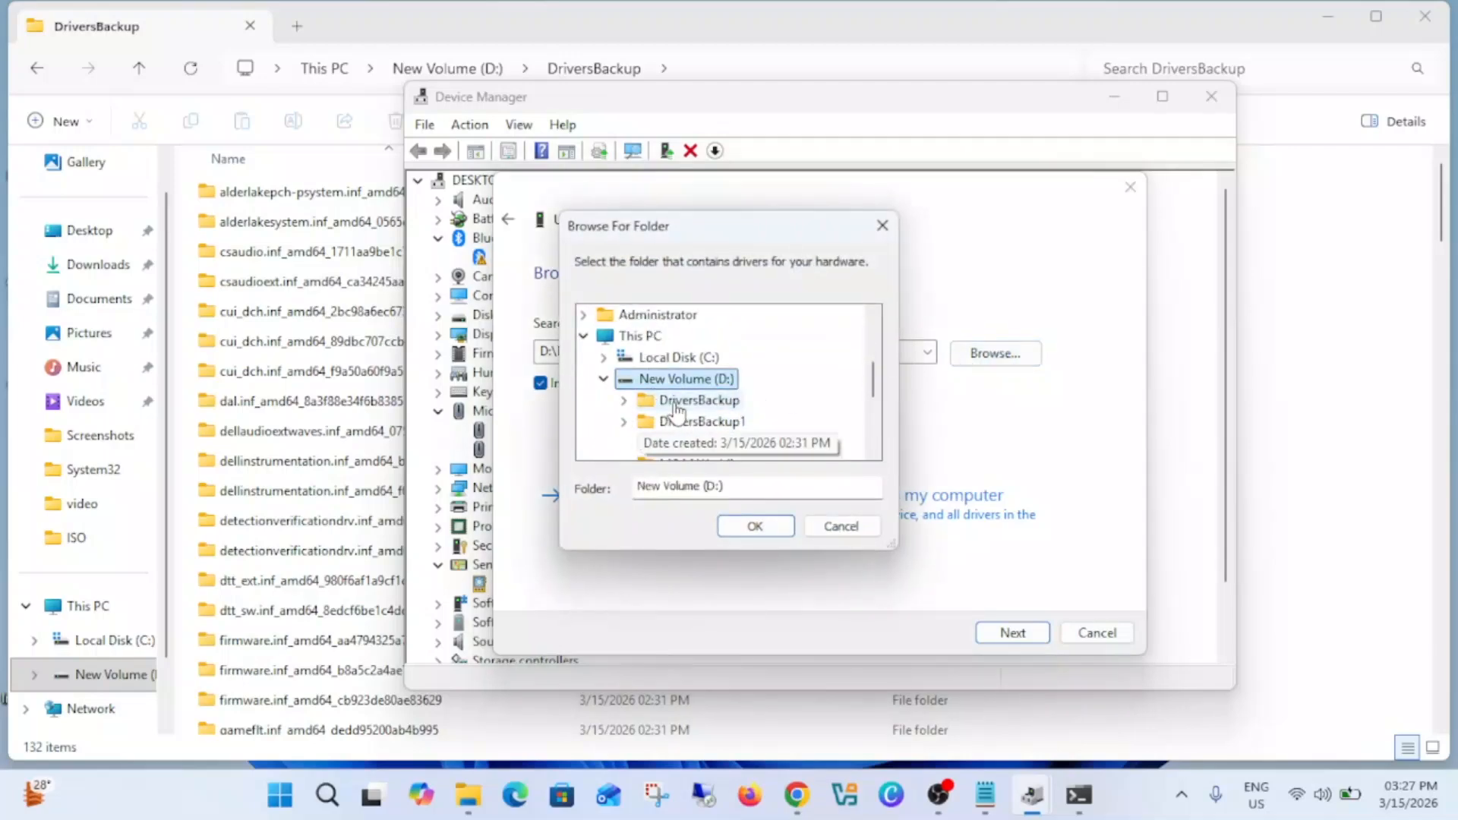
pyautogui.click(678, 409)
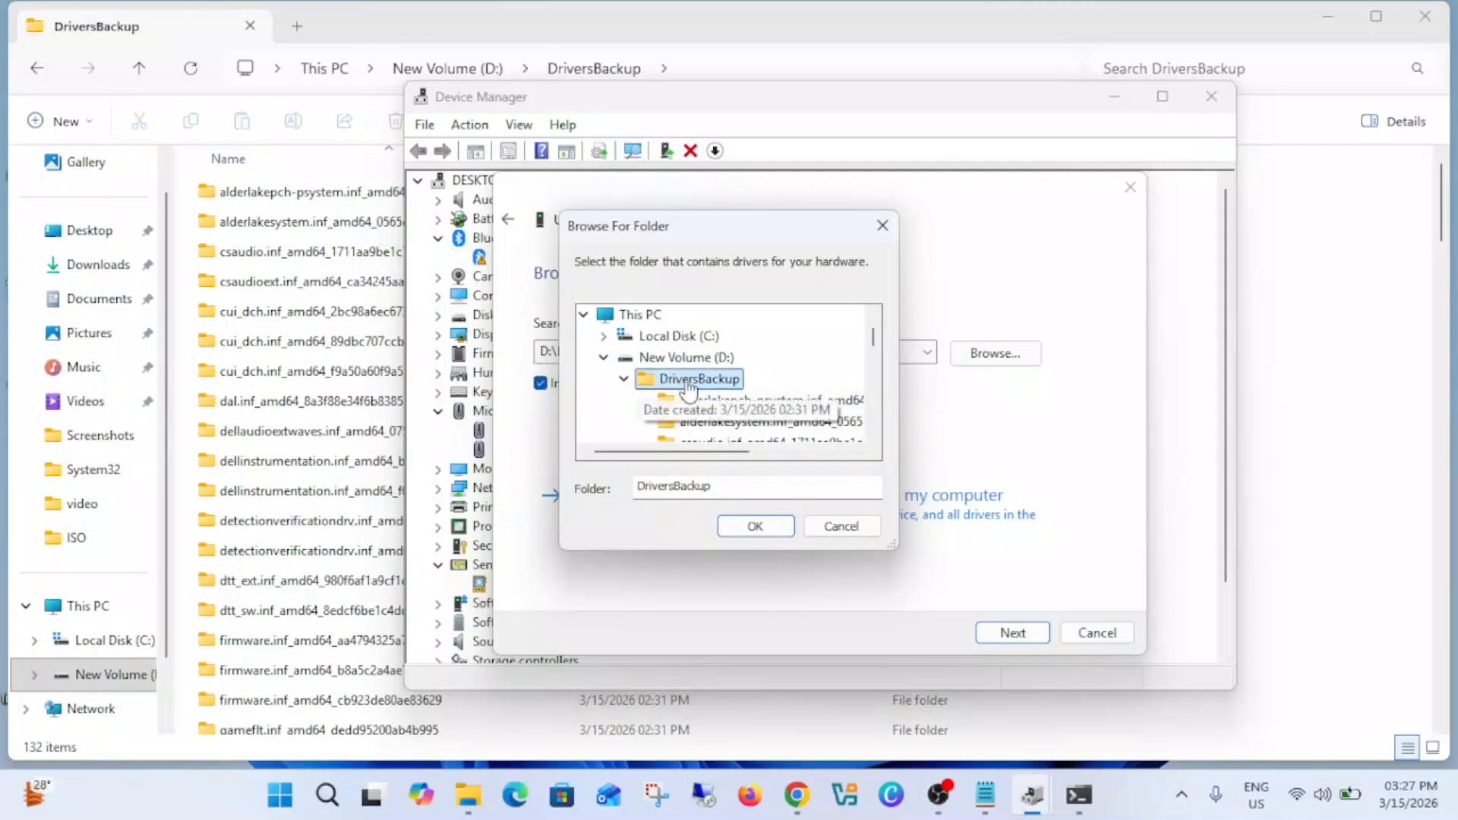
pyautogui.scroll(-5, 790, 384)
pyautogui.scroll(10, 720, 319)
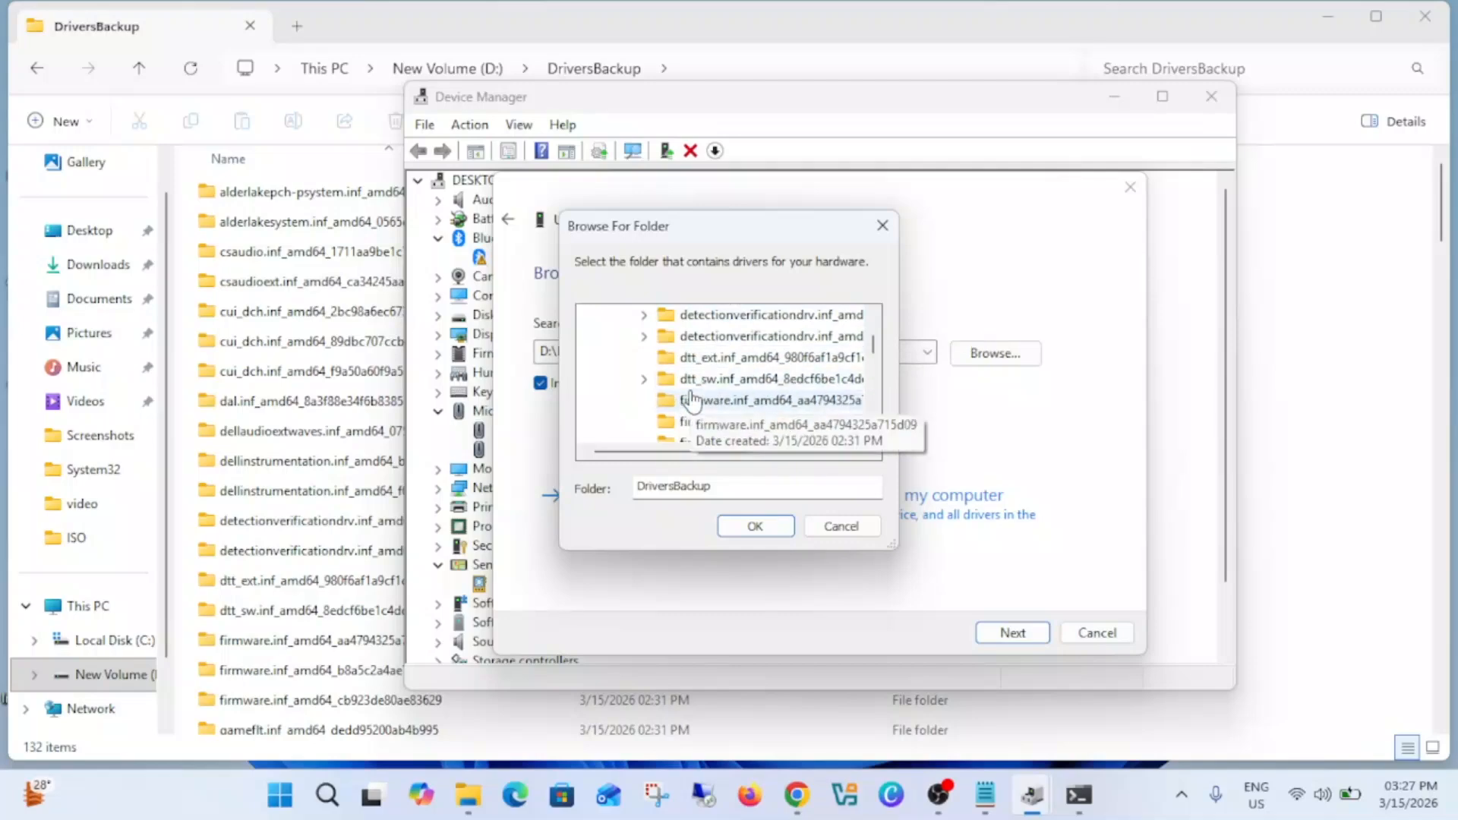
pyautogui.scroll(-1, 684, 407)
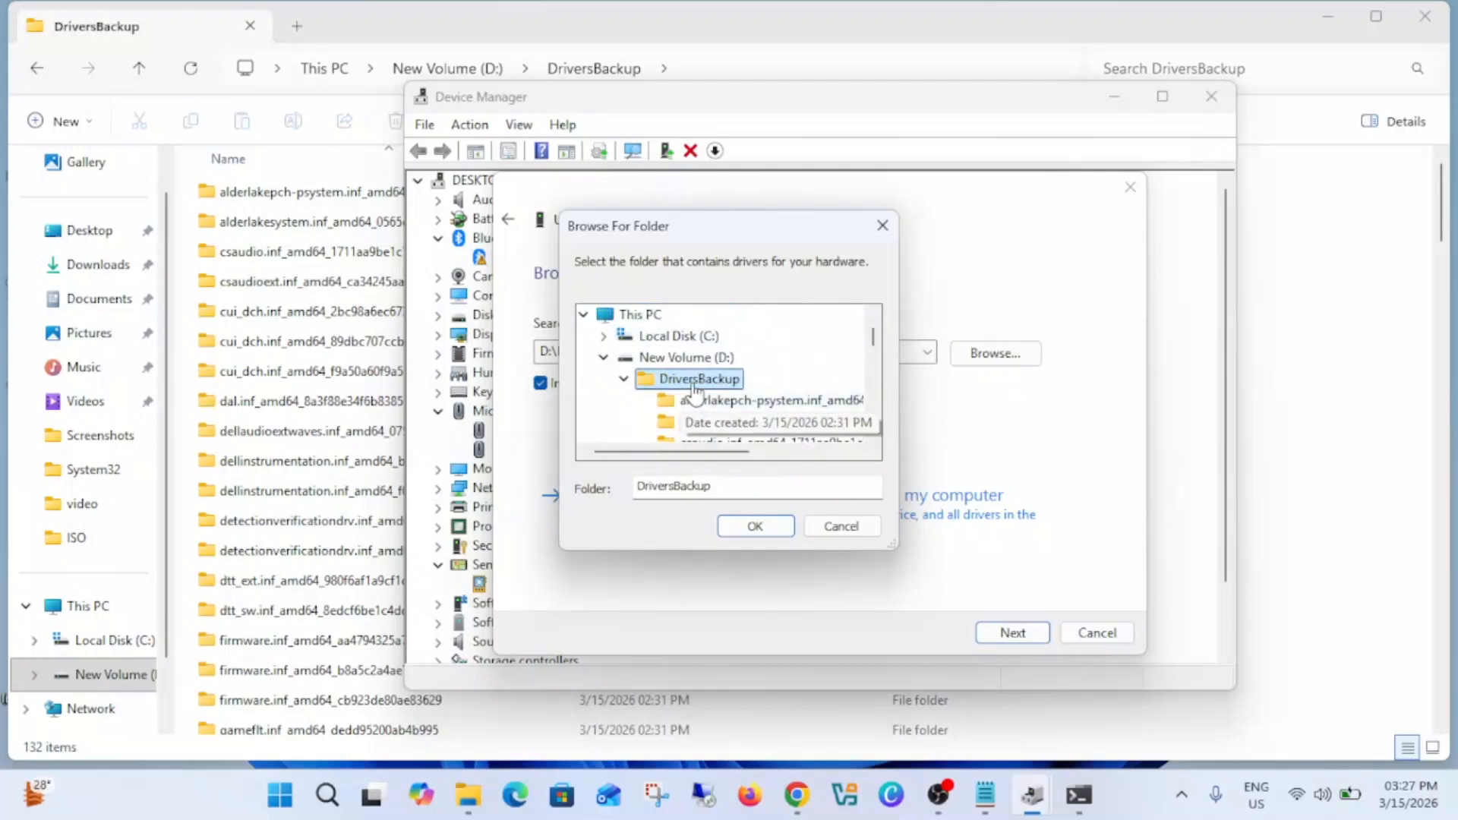
pyautogui.click(772, 527)
pyautogui.moveTo(955, 201); pyautogui.dragTo(1158, 197)
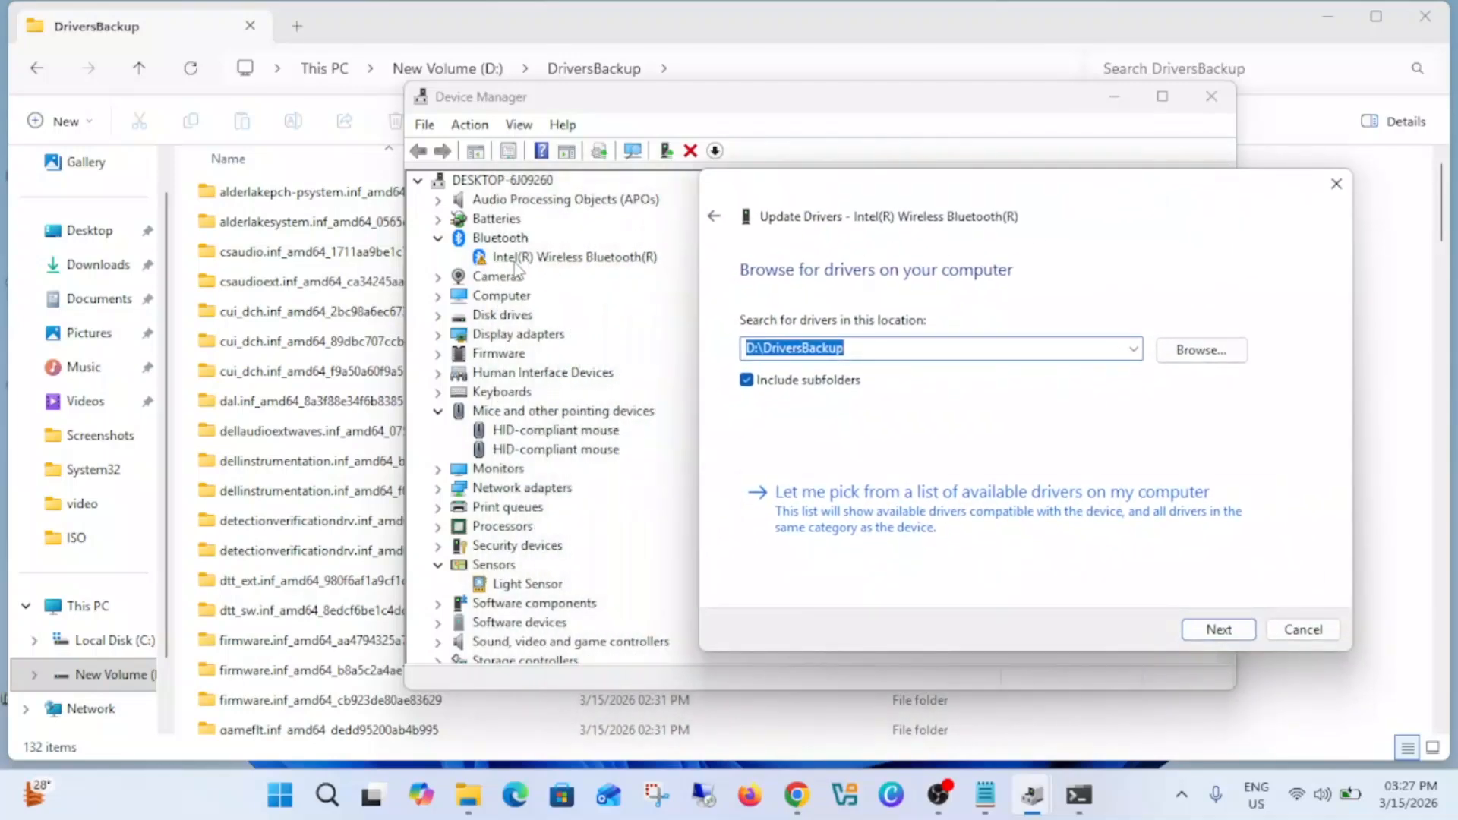
pyautogui.click(1218, 630)
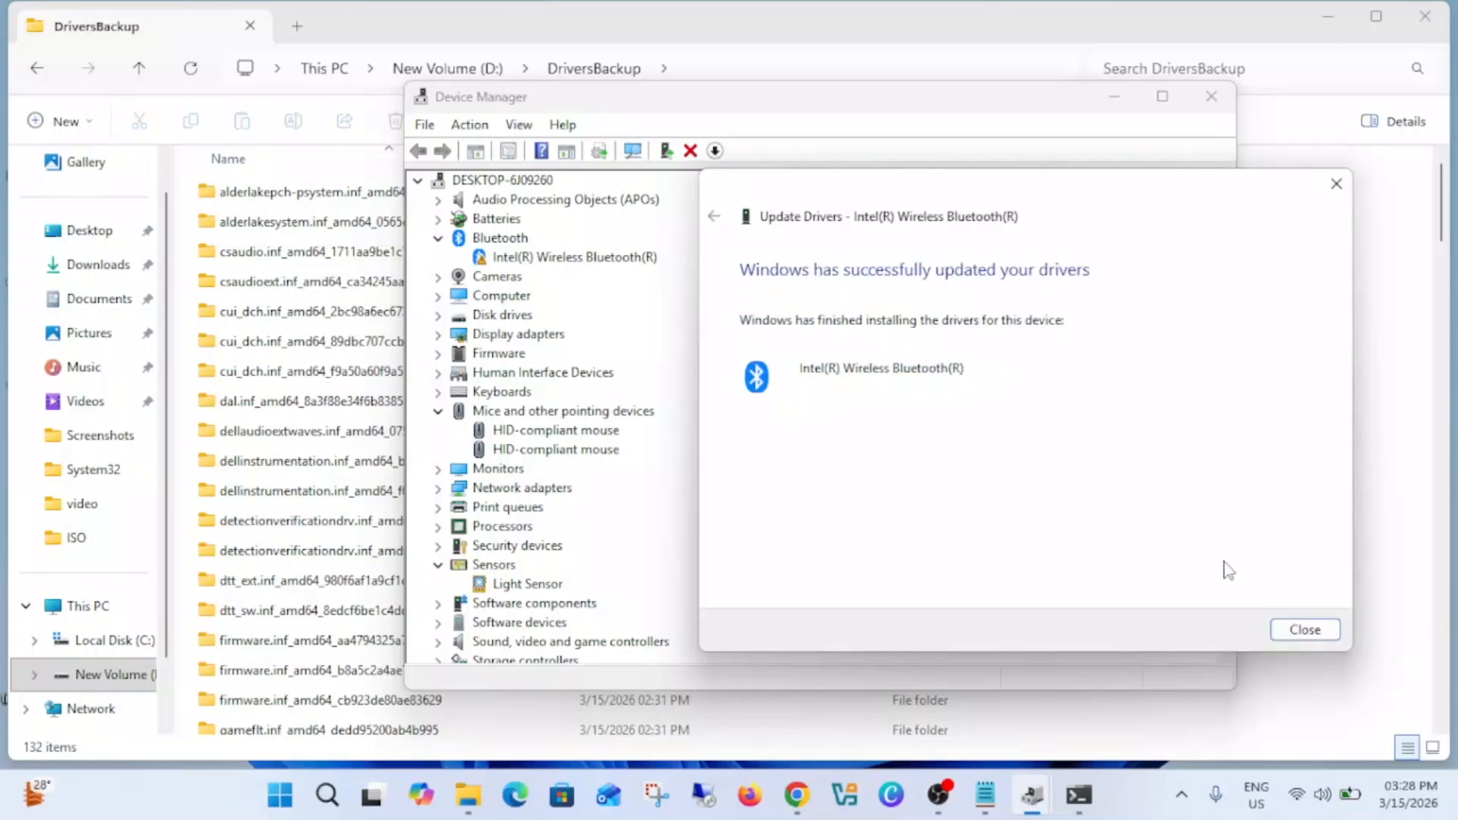
pyautogui.click(1308, 634)
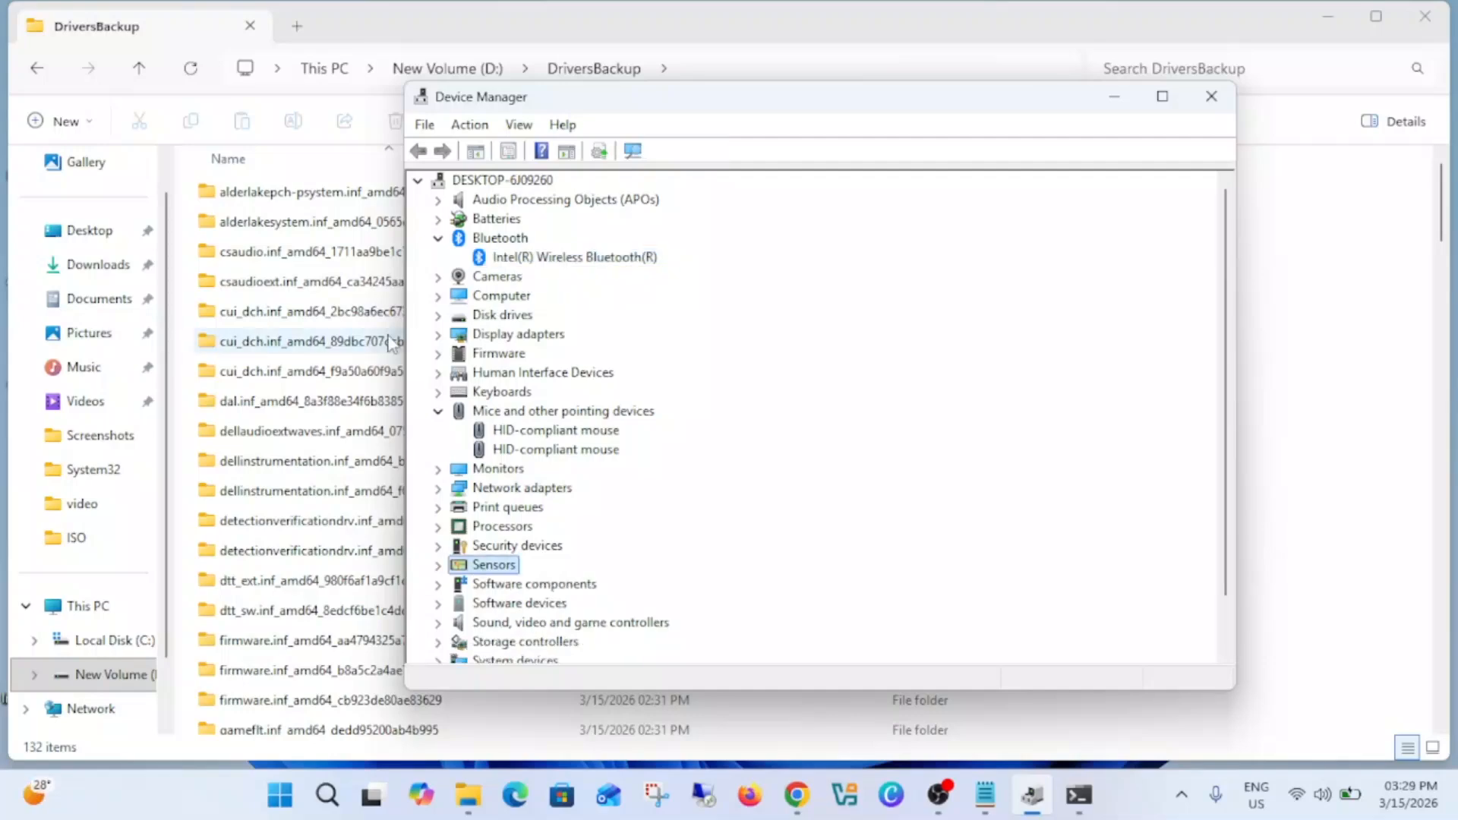
# Step: Collapse the pointing devices and Bluetooth categories and start adding drivers for the whole computer from its root entry
pyautogui.click(438, 412)
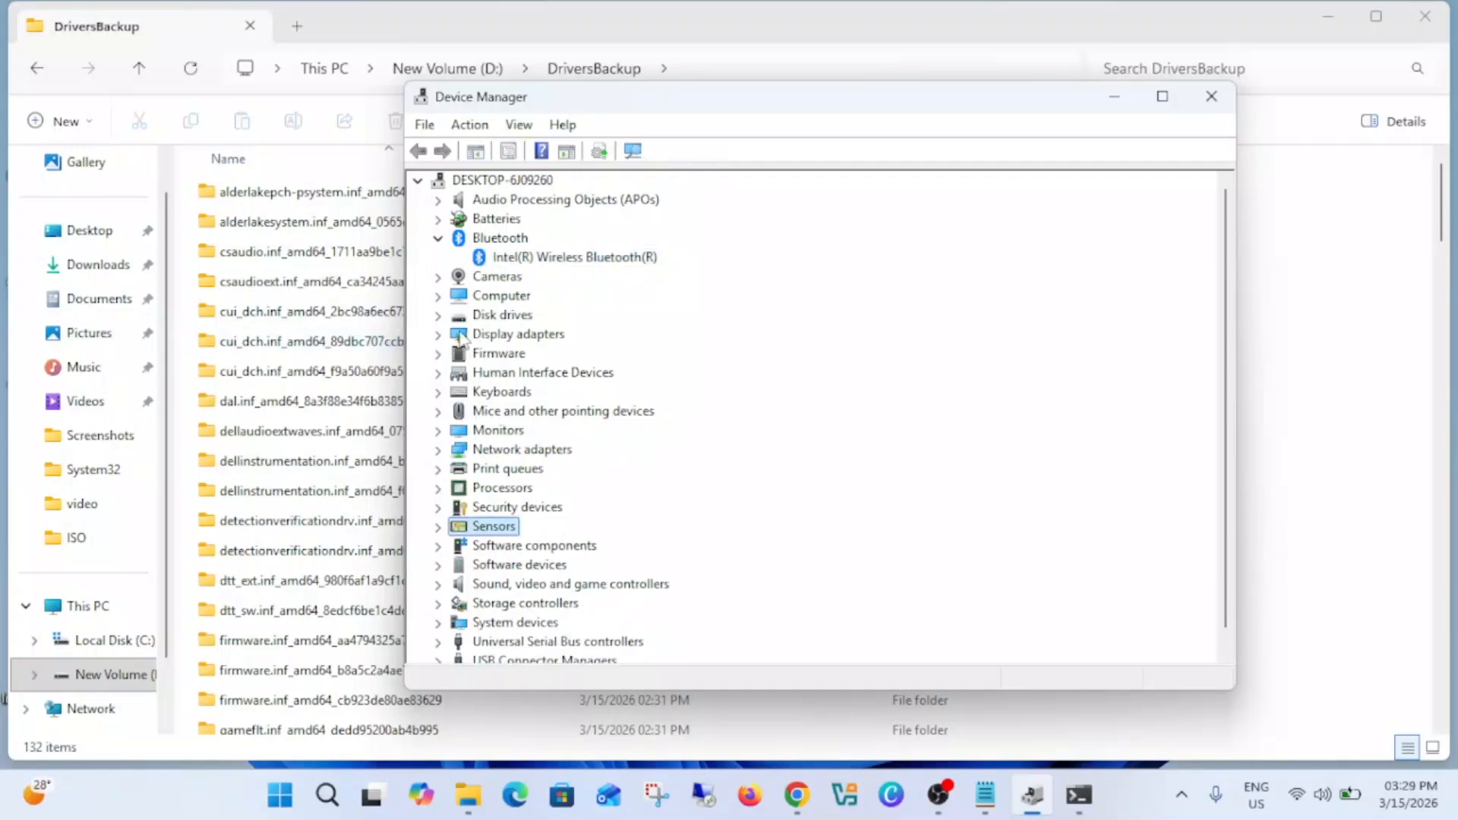
pyautogui.click(438, 240)
pyautogui.moveTo(886, 116); pyautogui.dragTo(938, 128)
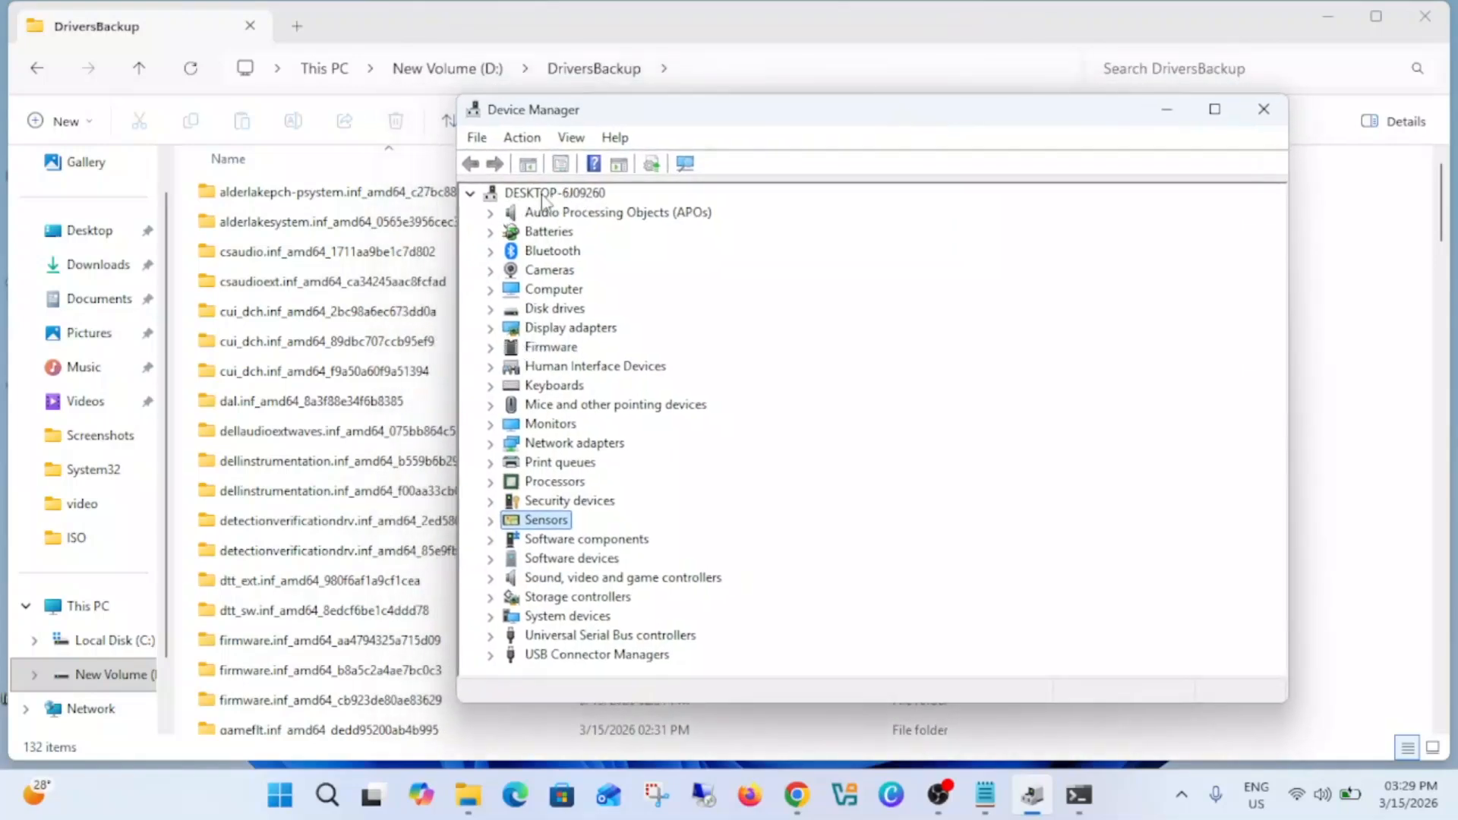
pyautogui.click(567, 195)
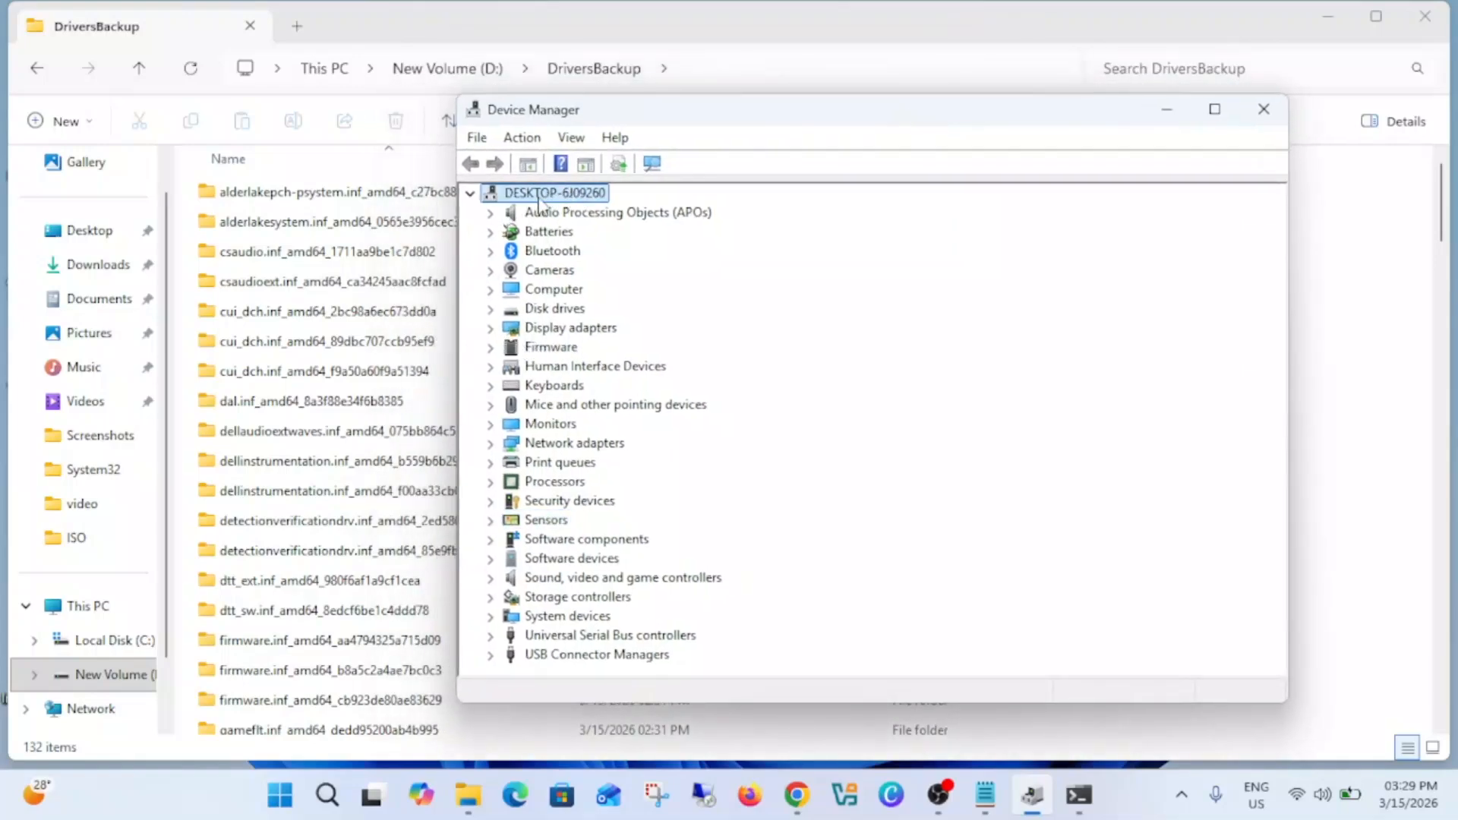
pyautogui.rightClick(540, 202)
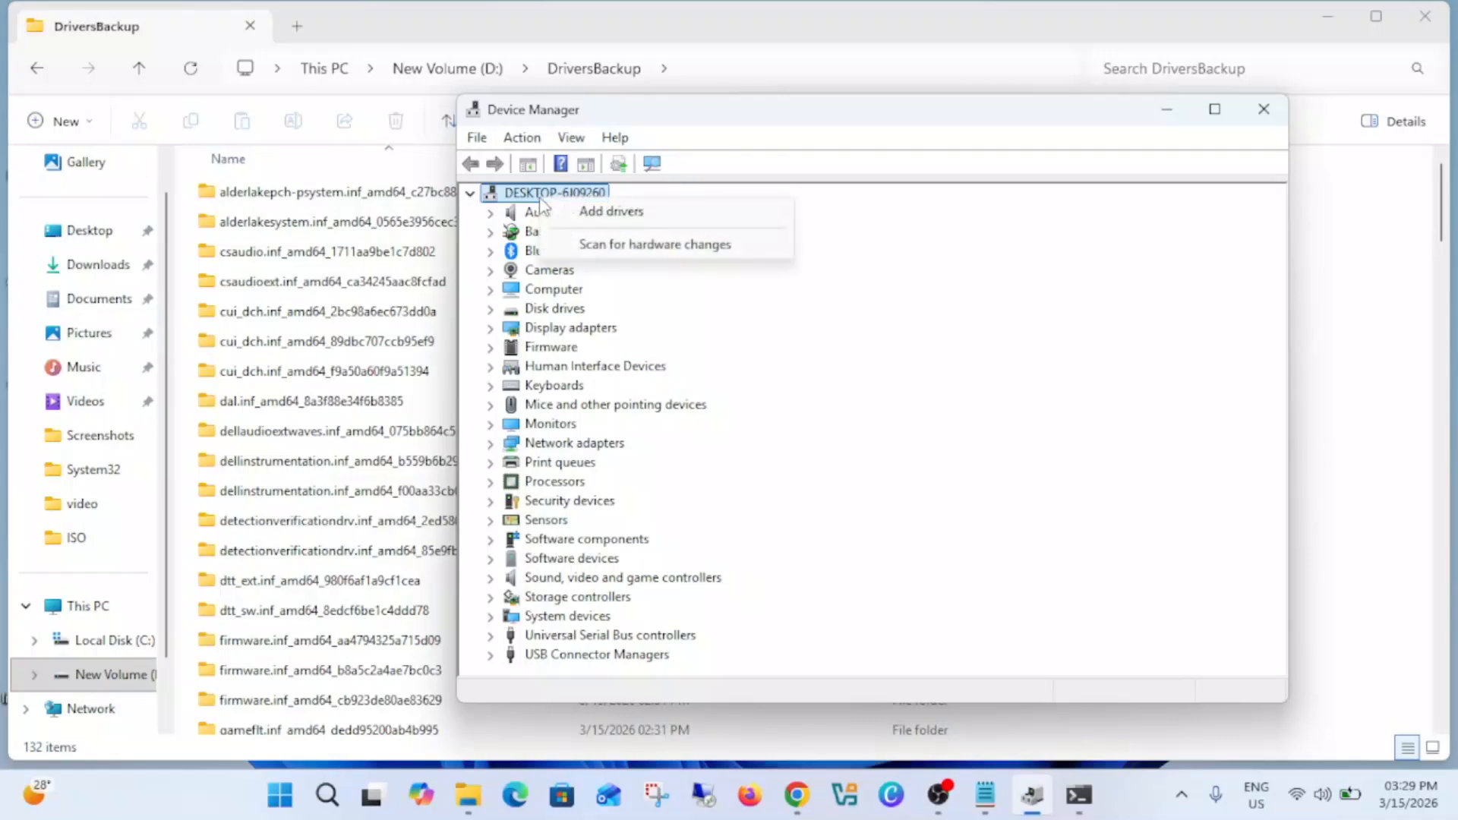
pyautogui.click(624, 217)
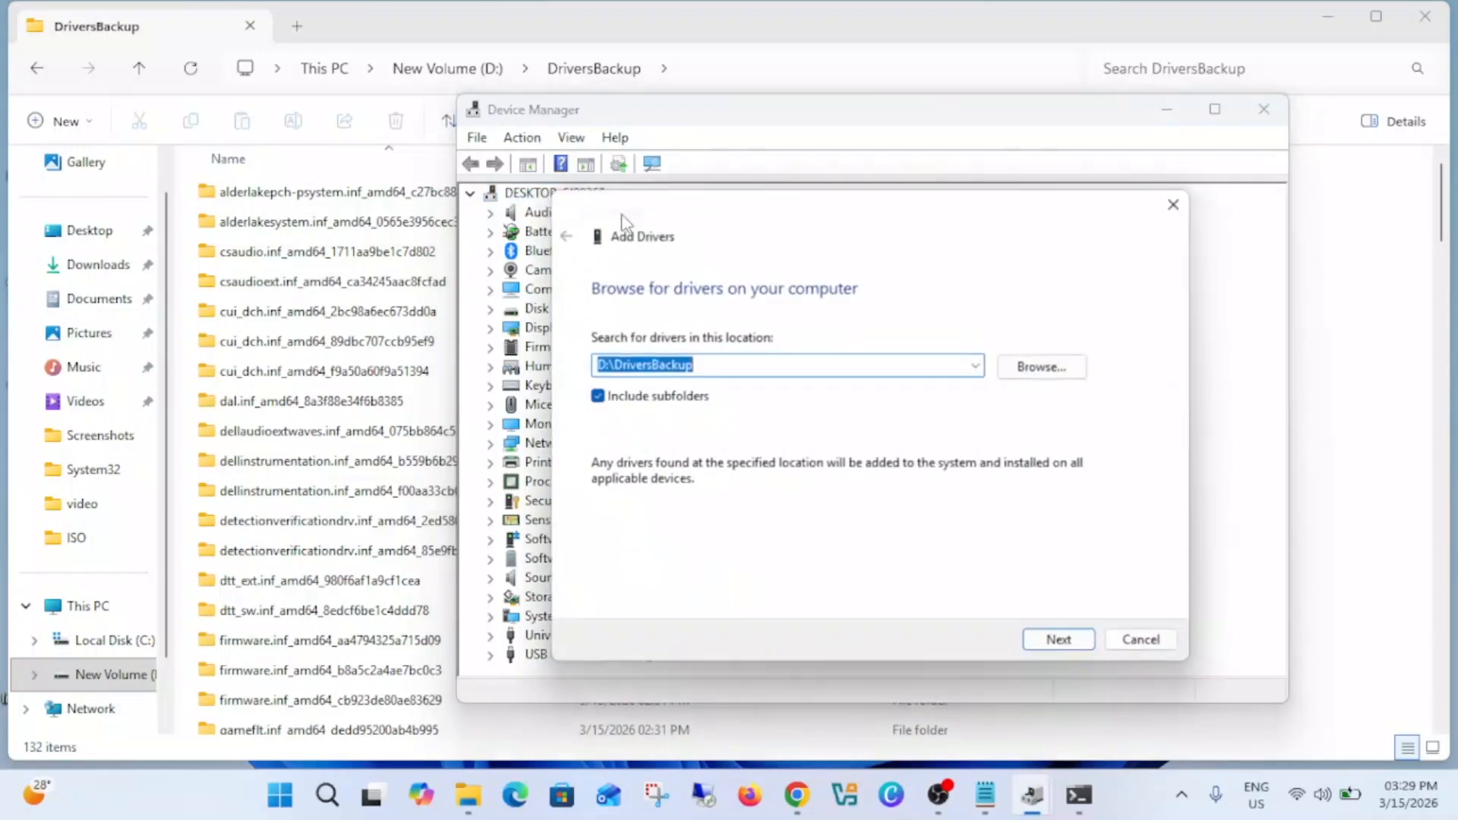
# Step: Select D:\DriversBackup as the driver source, install all drivers found in it, and close the Add Drivers wizard
pyautogui.click(1049, 367)
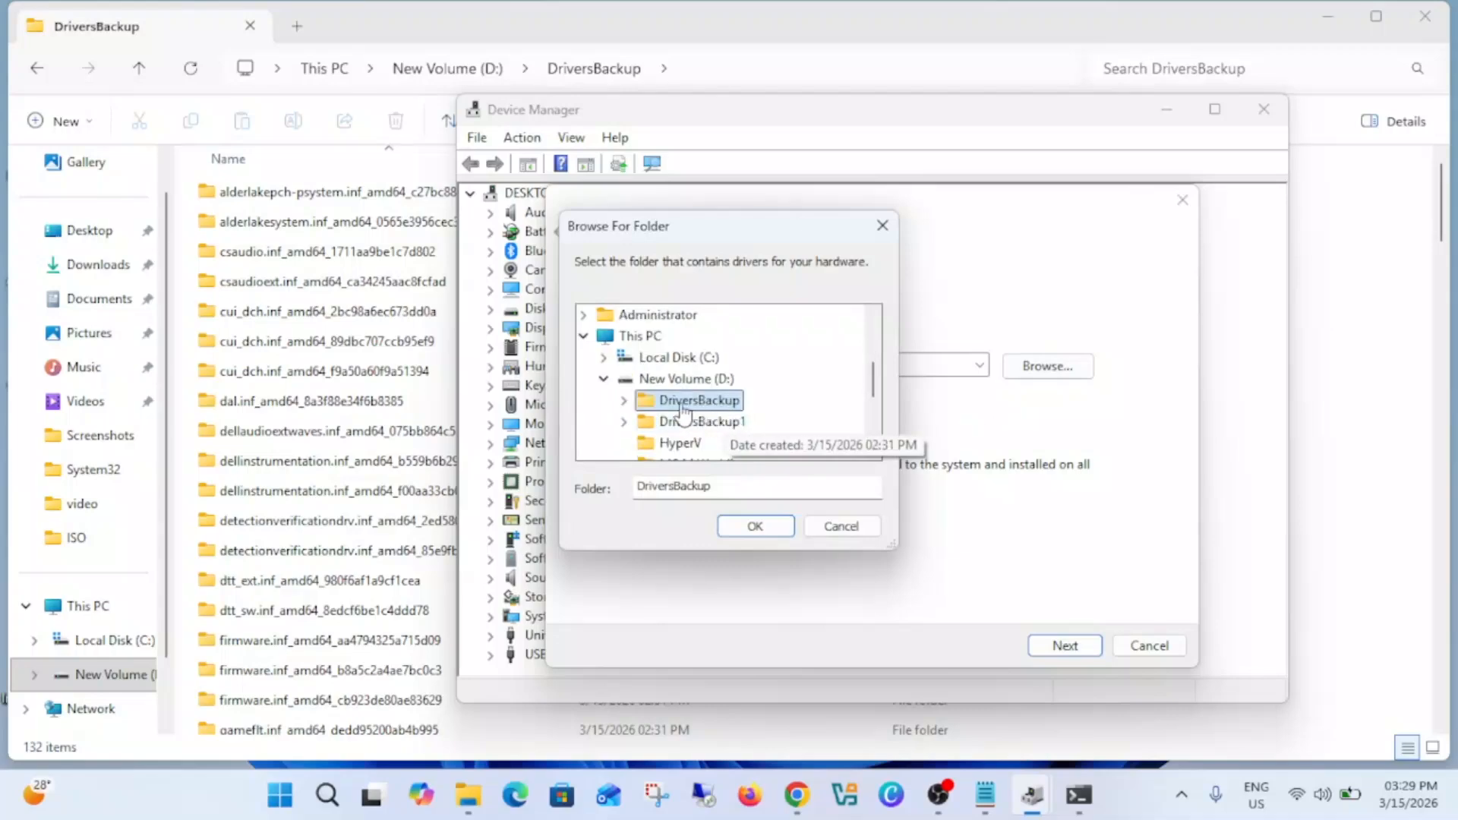
pyautogui.doubleClick(699, 400)
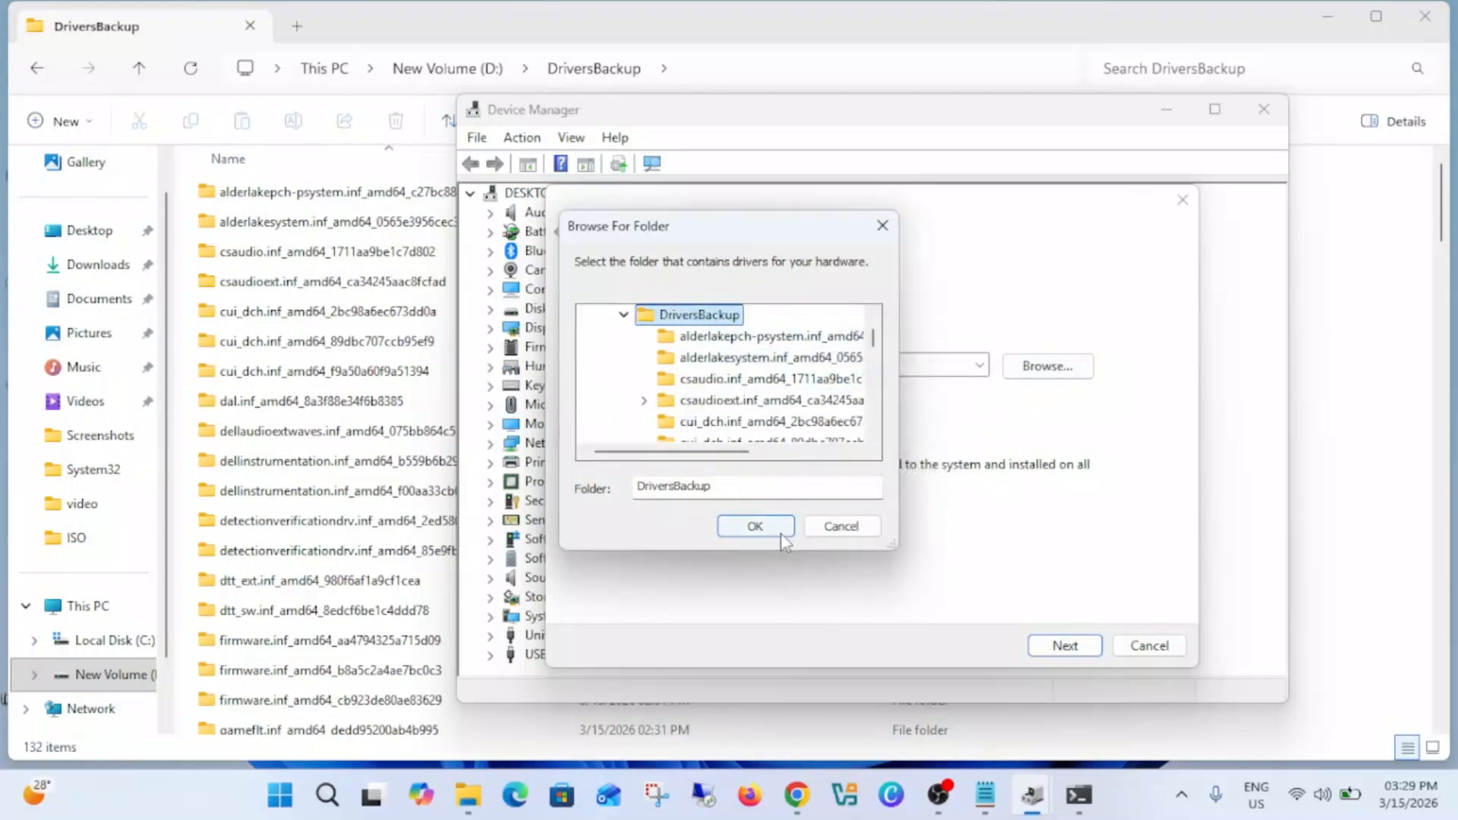
pyautogui.click(758, 528)
pyautogui.click(1040, 649)
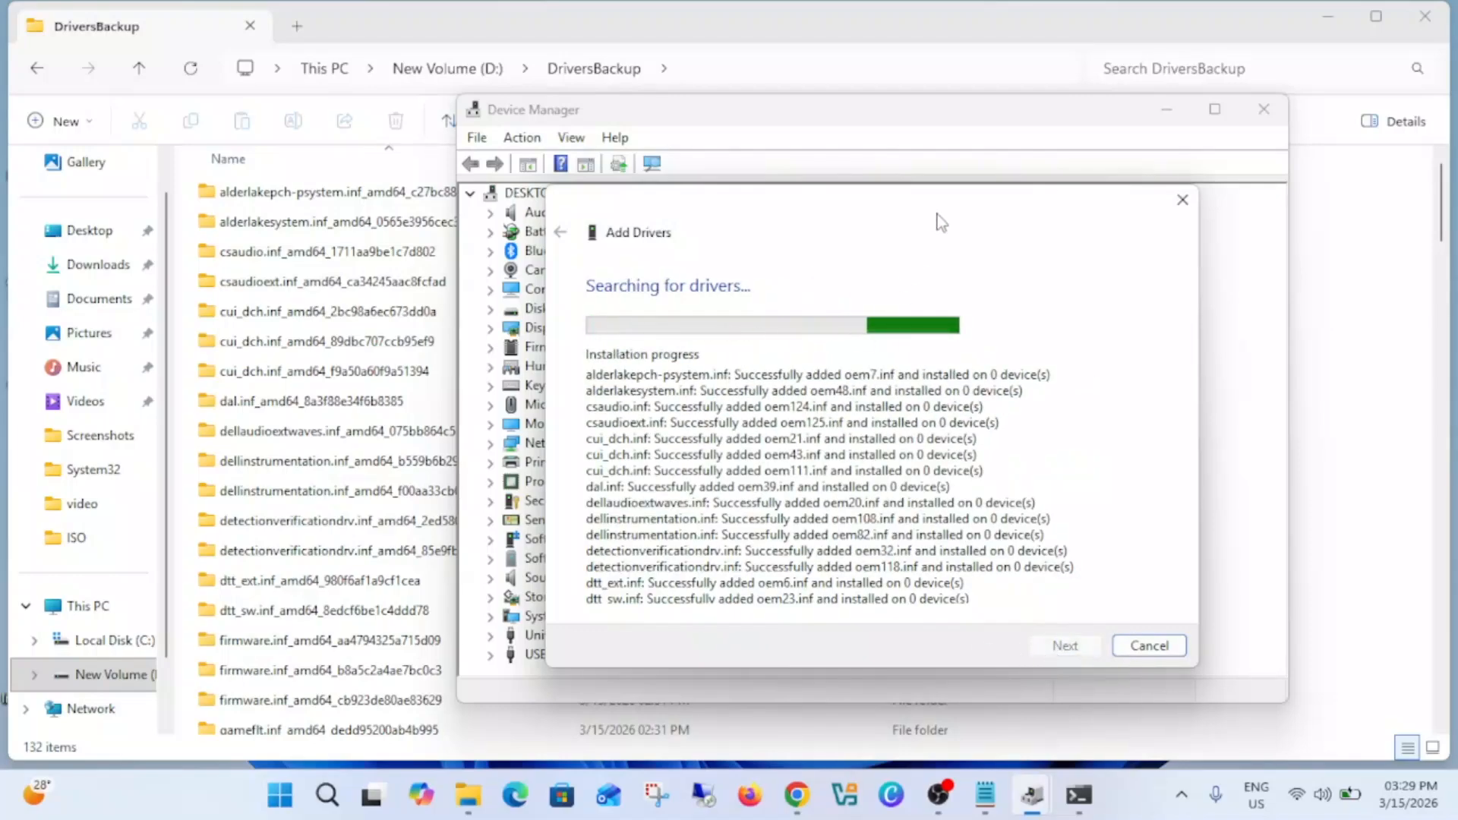
pyautogui.moveTo(953, 218); pyautogui.dragTo(1072, 208)
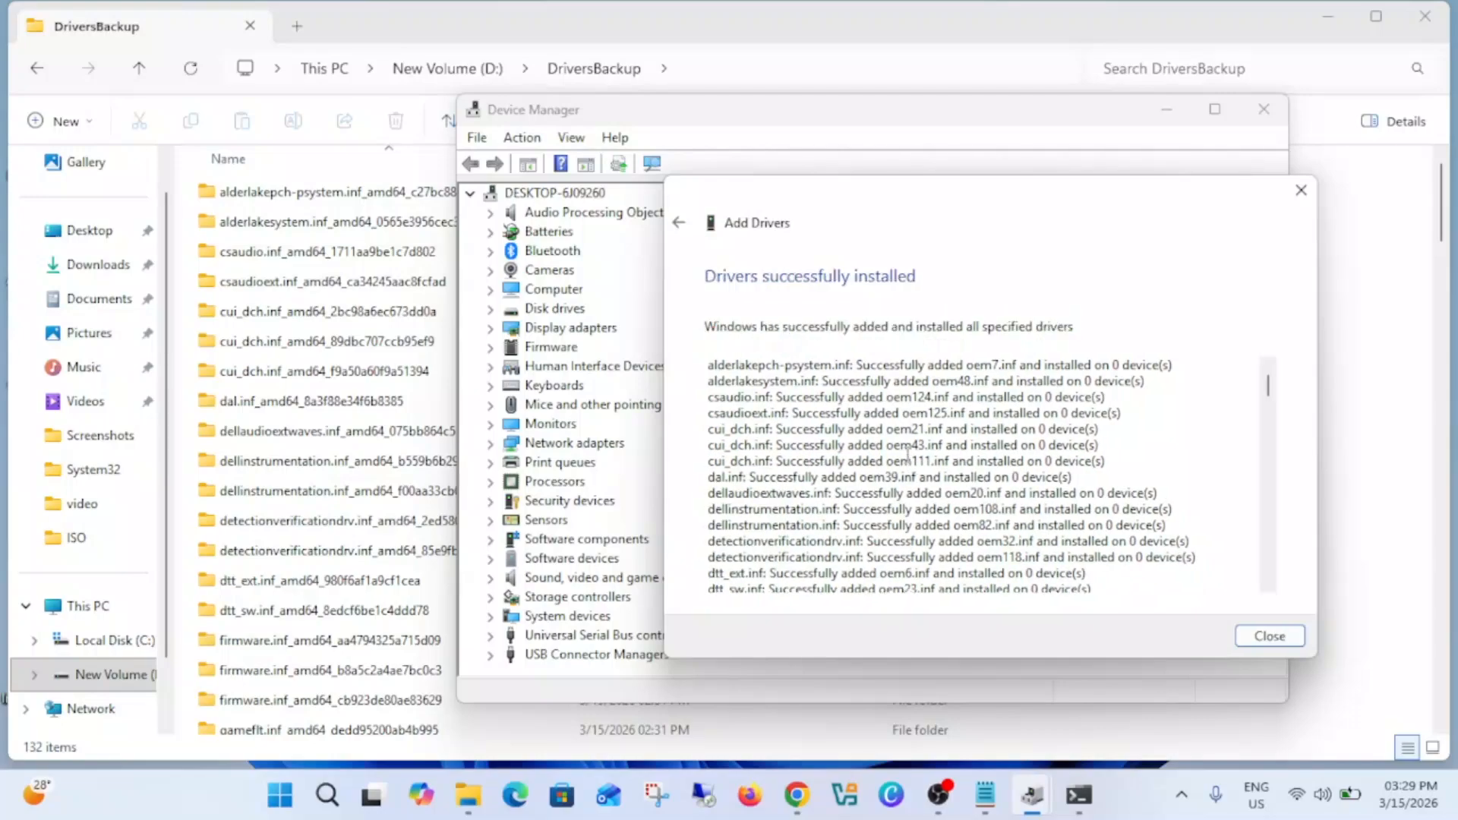
pyautogui.click(1268, 637)
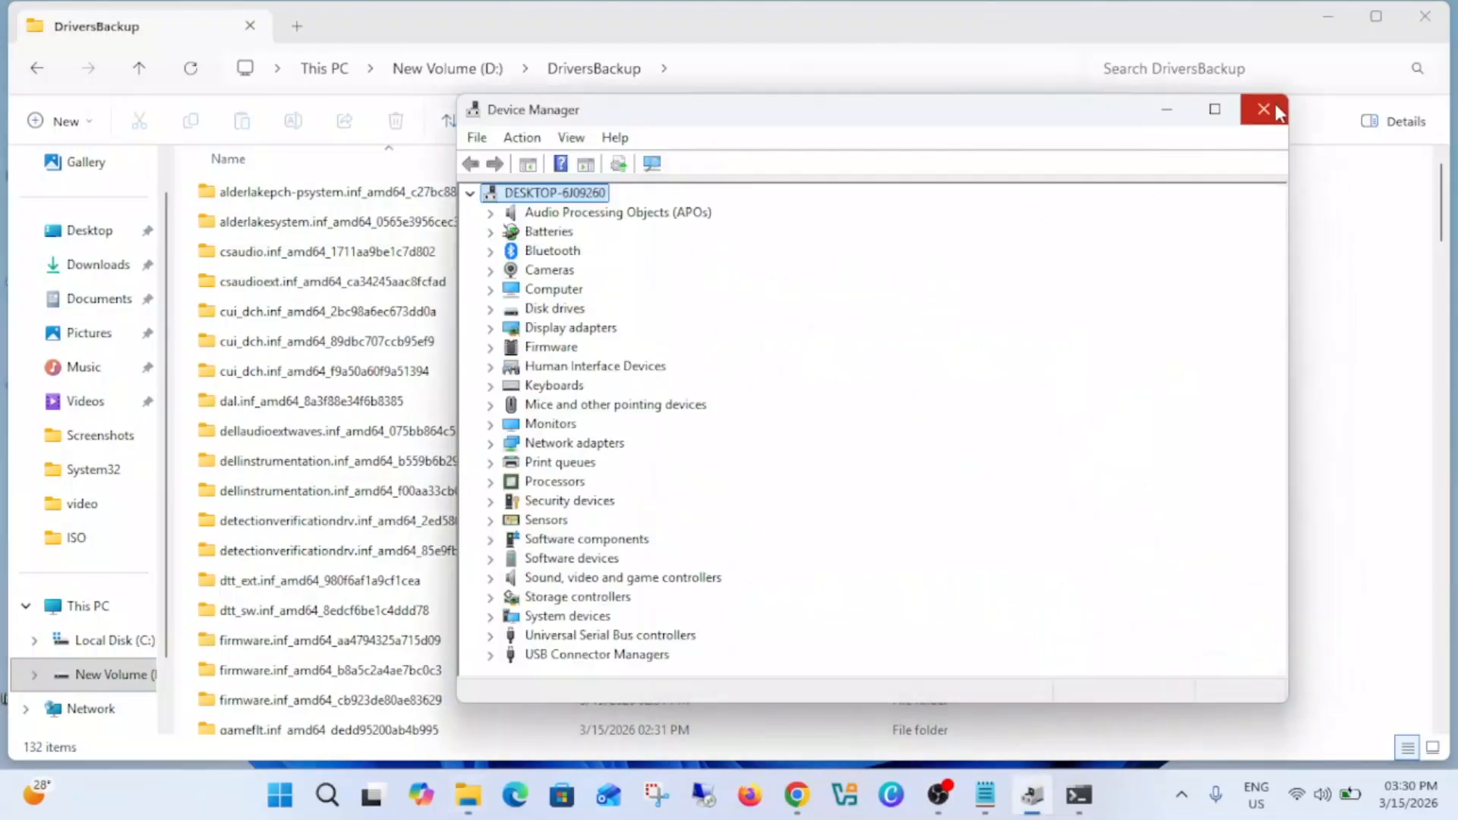
# Step: Close and reopen Device Manager to reload the device list, and reposition its window over the backup folder
pyautogui.click(1264, 108)
pyautogui.rightClick(327, 795)
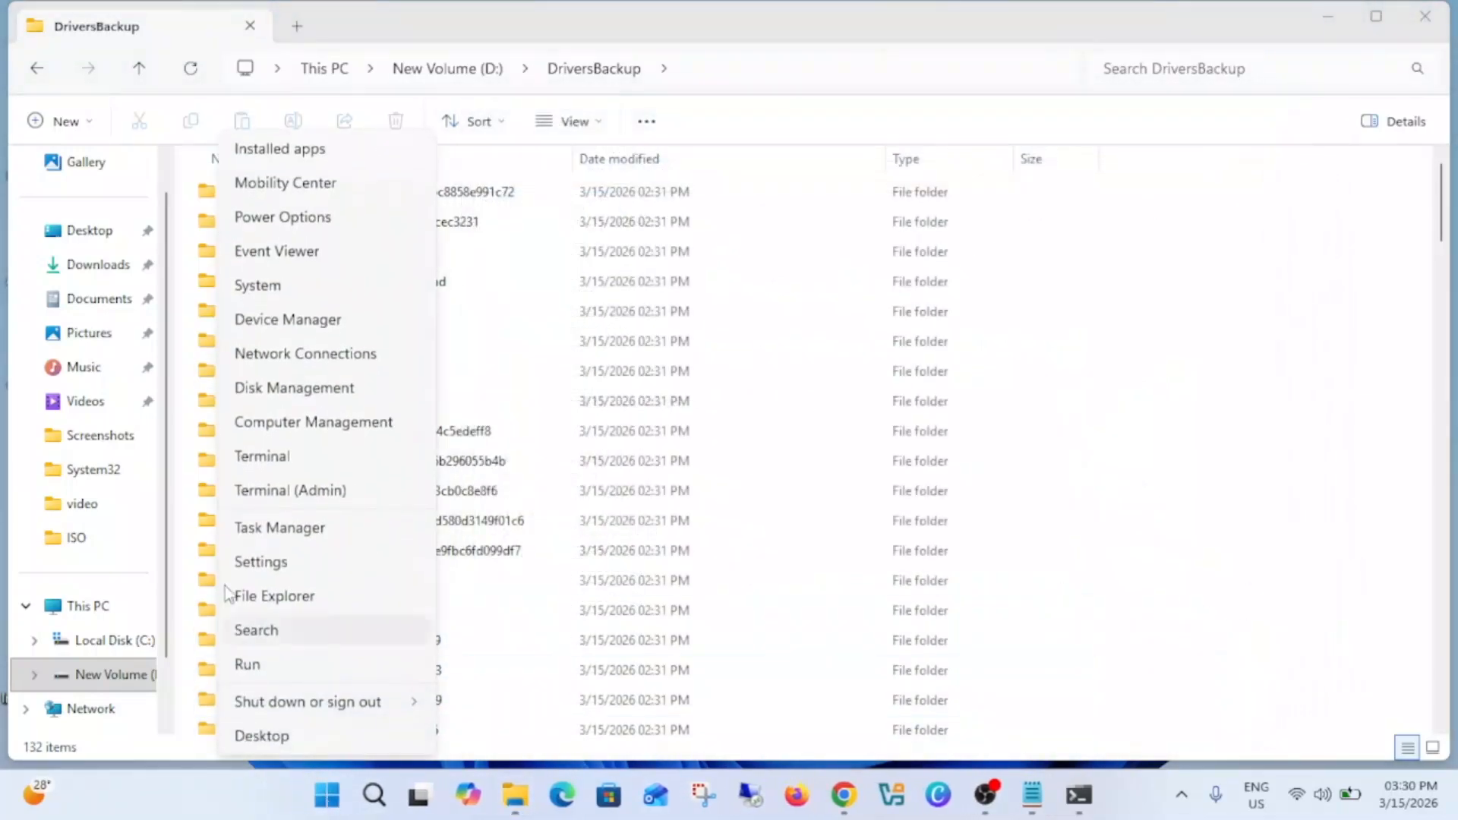
pyautogui.click(287, 319)
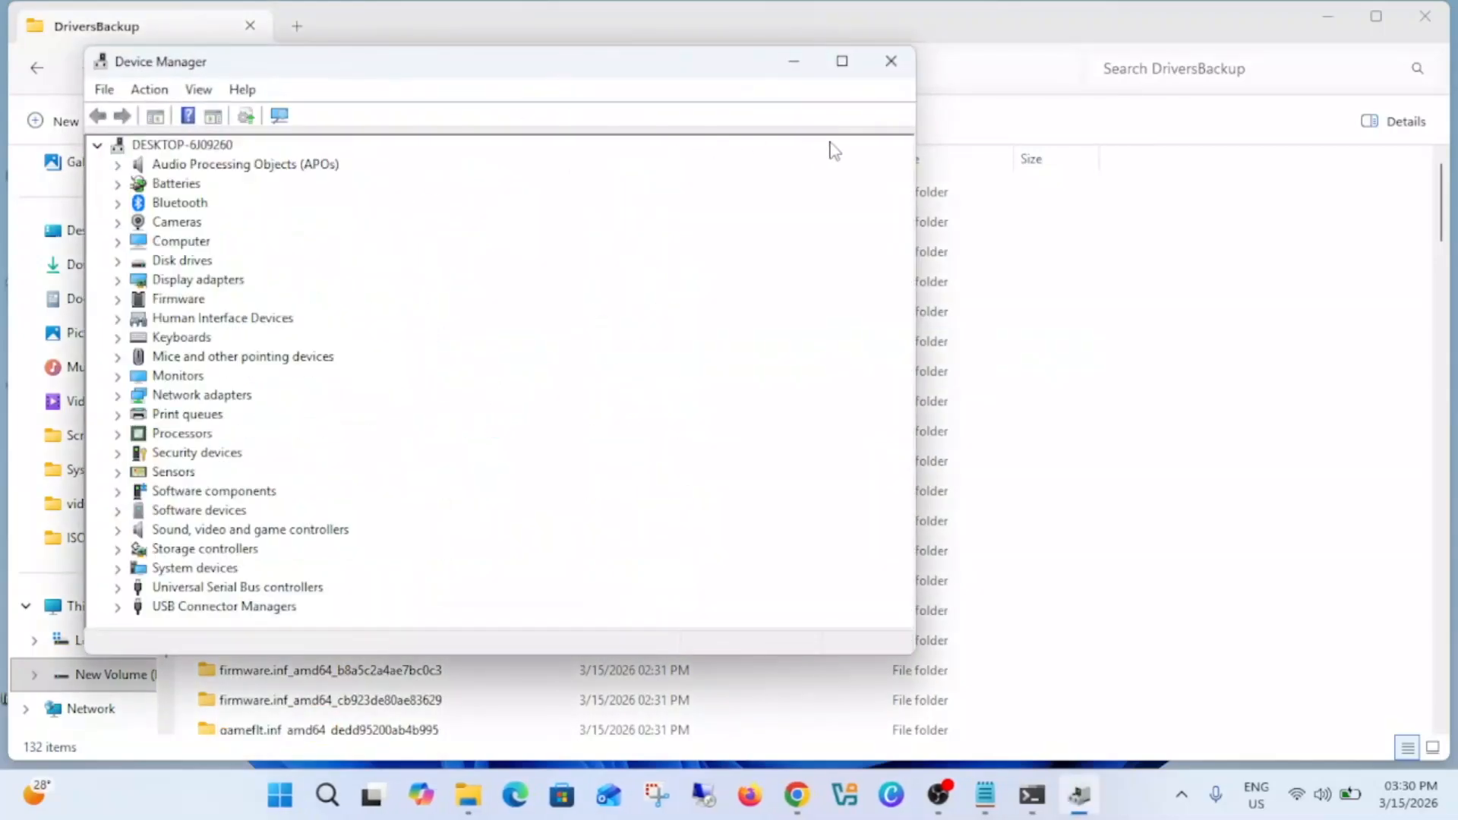
pyautogui.moveTo(600, 70); pyautogui.dragTo(785, 114)
# Step: Check the devices listed under Bluetooth, Software components, Sensors, Security devices and Firmware
pyautogui.click(302, 247)
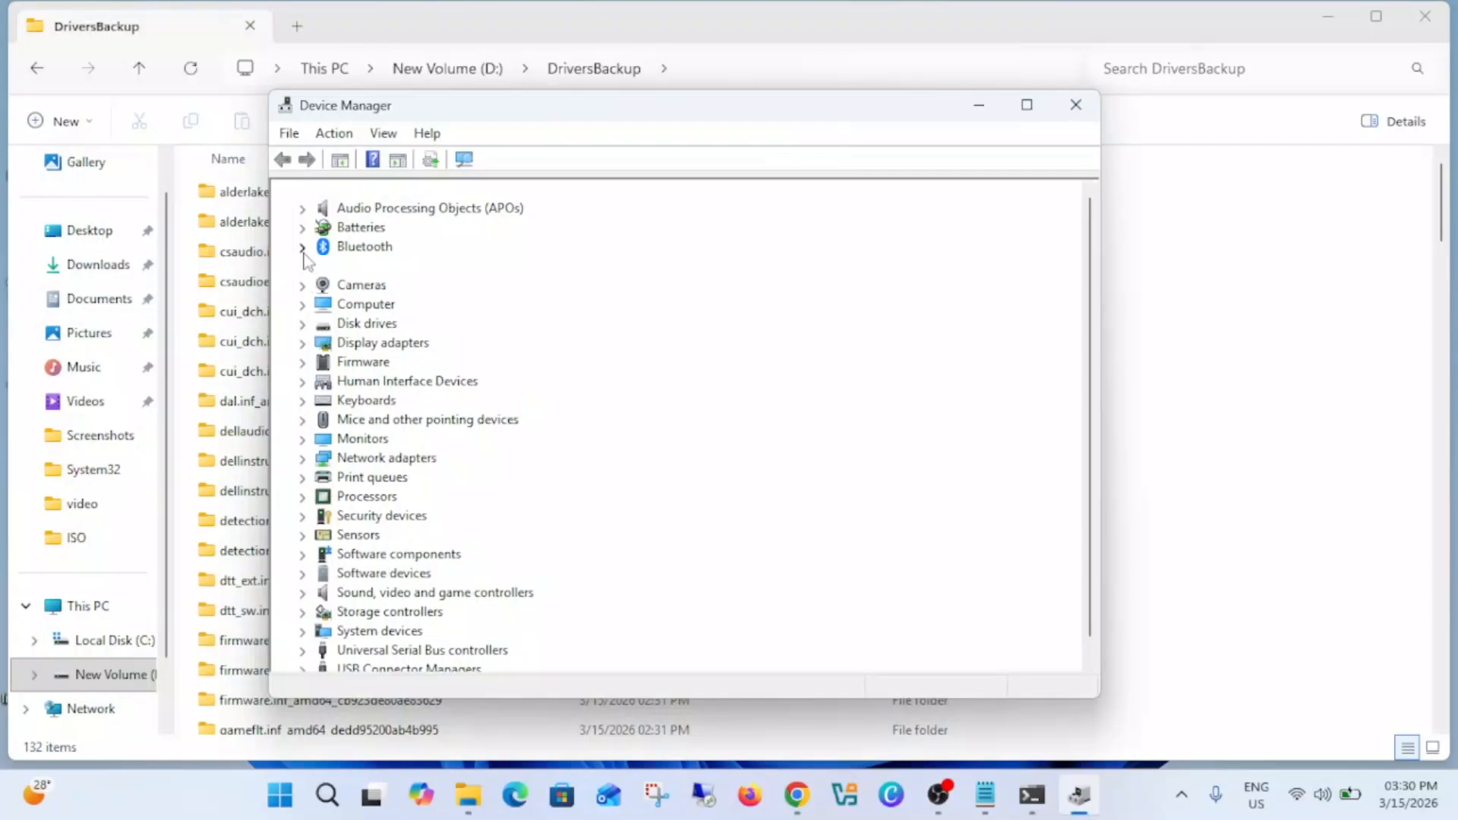
pyautogui.scroll(-1, 398, 382)
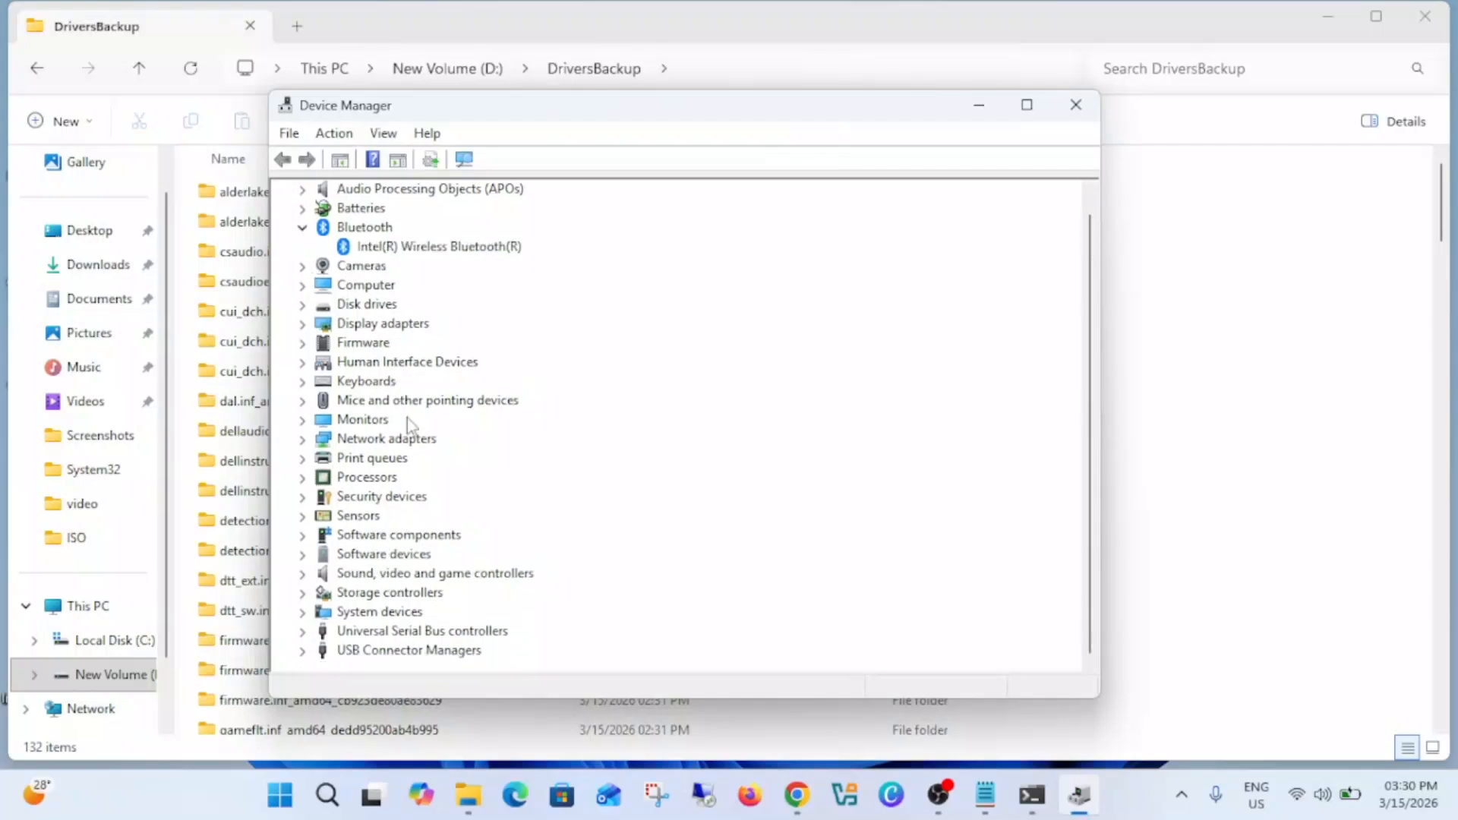
pyautogui.click(311, 533)
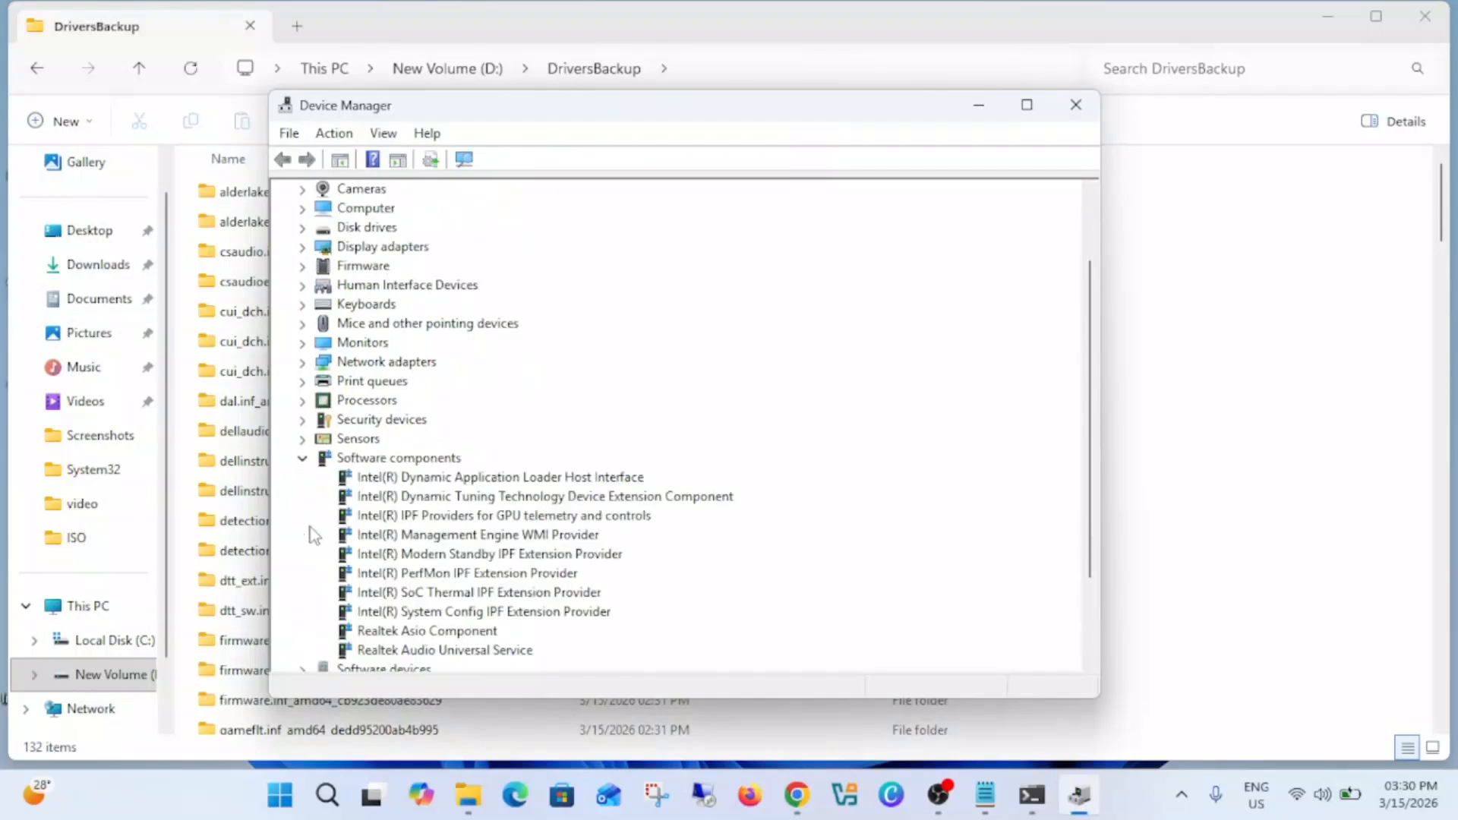
pyautogui.click(304, 461)
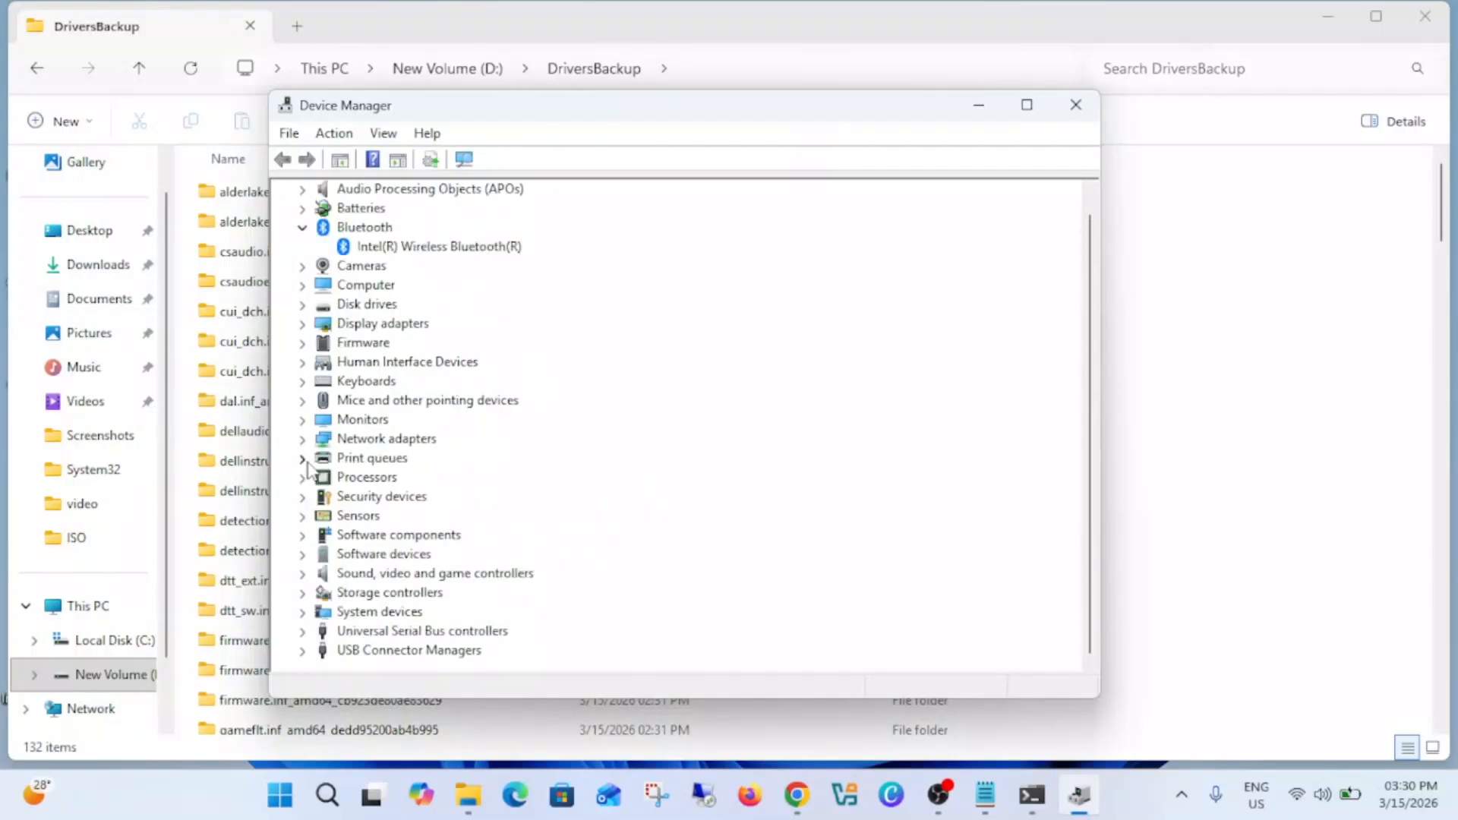
pyautogui.click(303, 516)
pyautogui.click(429, 536)
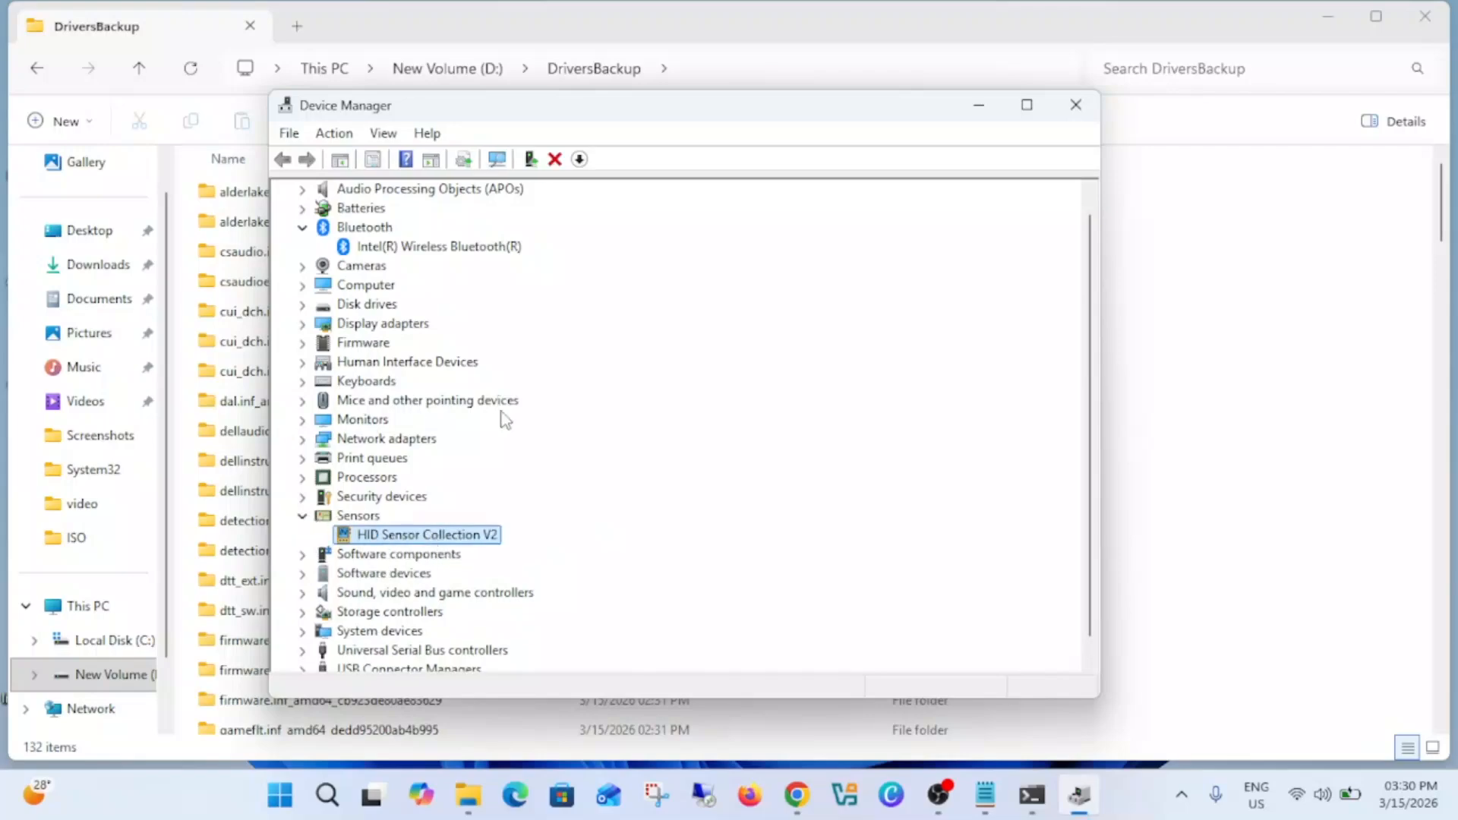
pyautogui.click(303, 498)
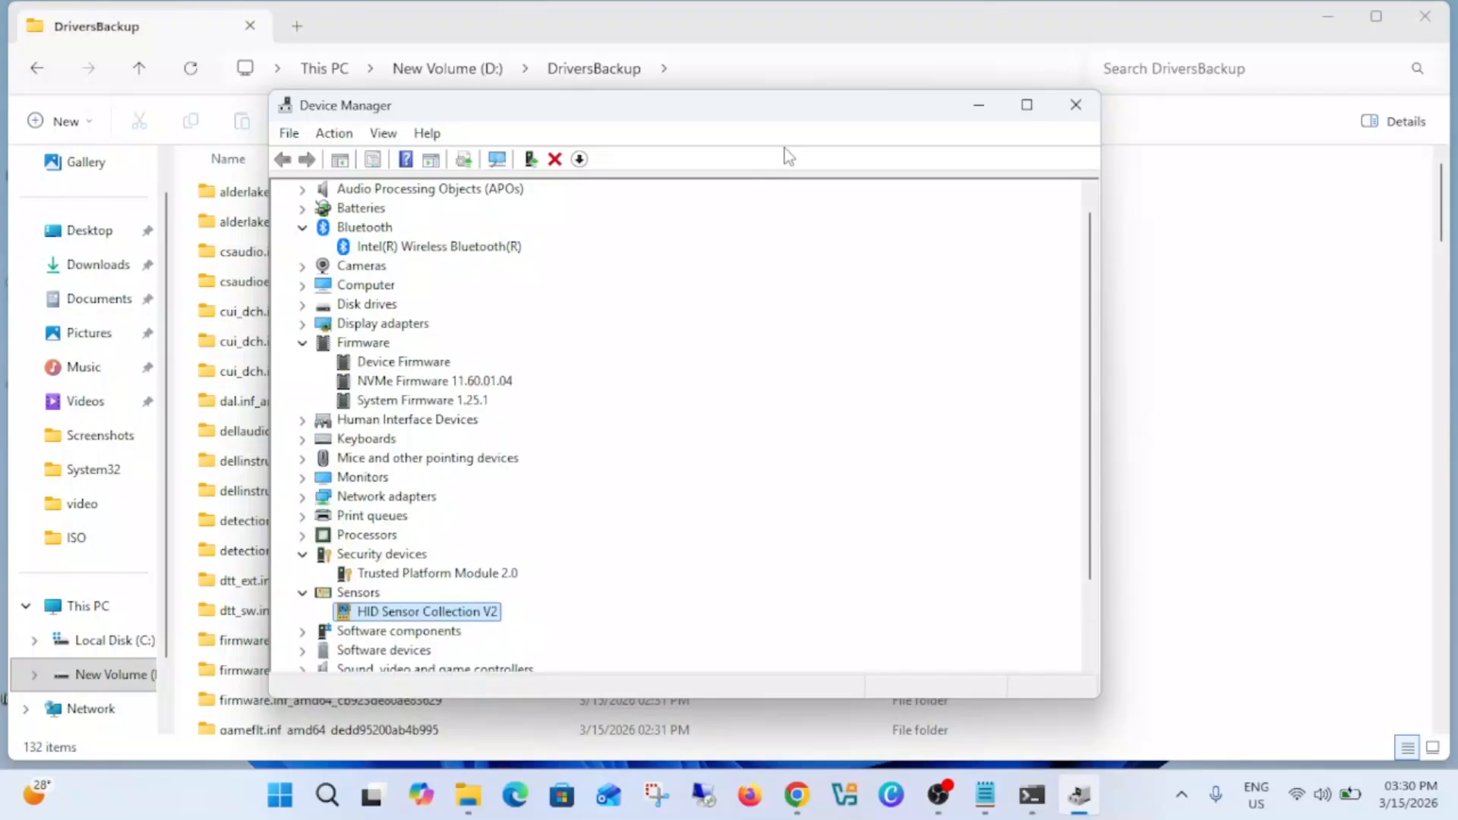
# Step: Collapse the Sensors category and close Device Manager
pyautogui.moveTo(795, 116); pyautogui.dragTo(950, 168)
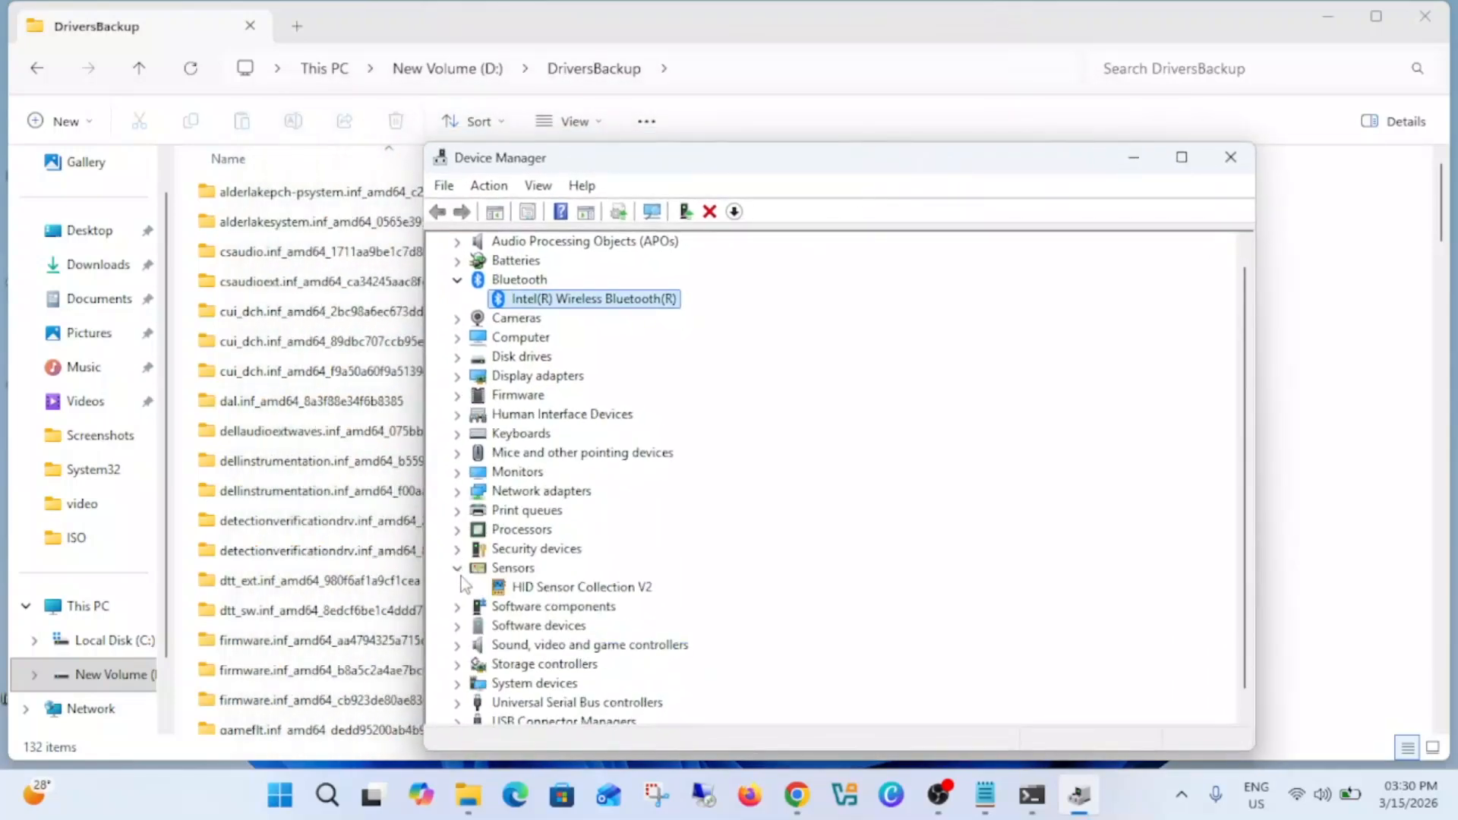
pyautogui.click(458, 568)
pyautogui.click(1231, 160)
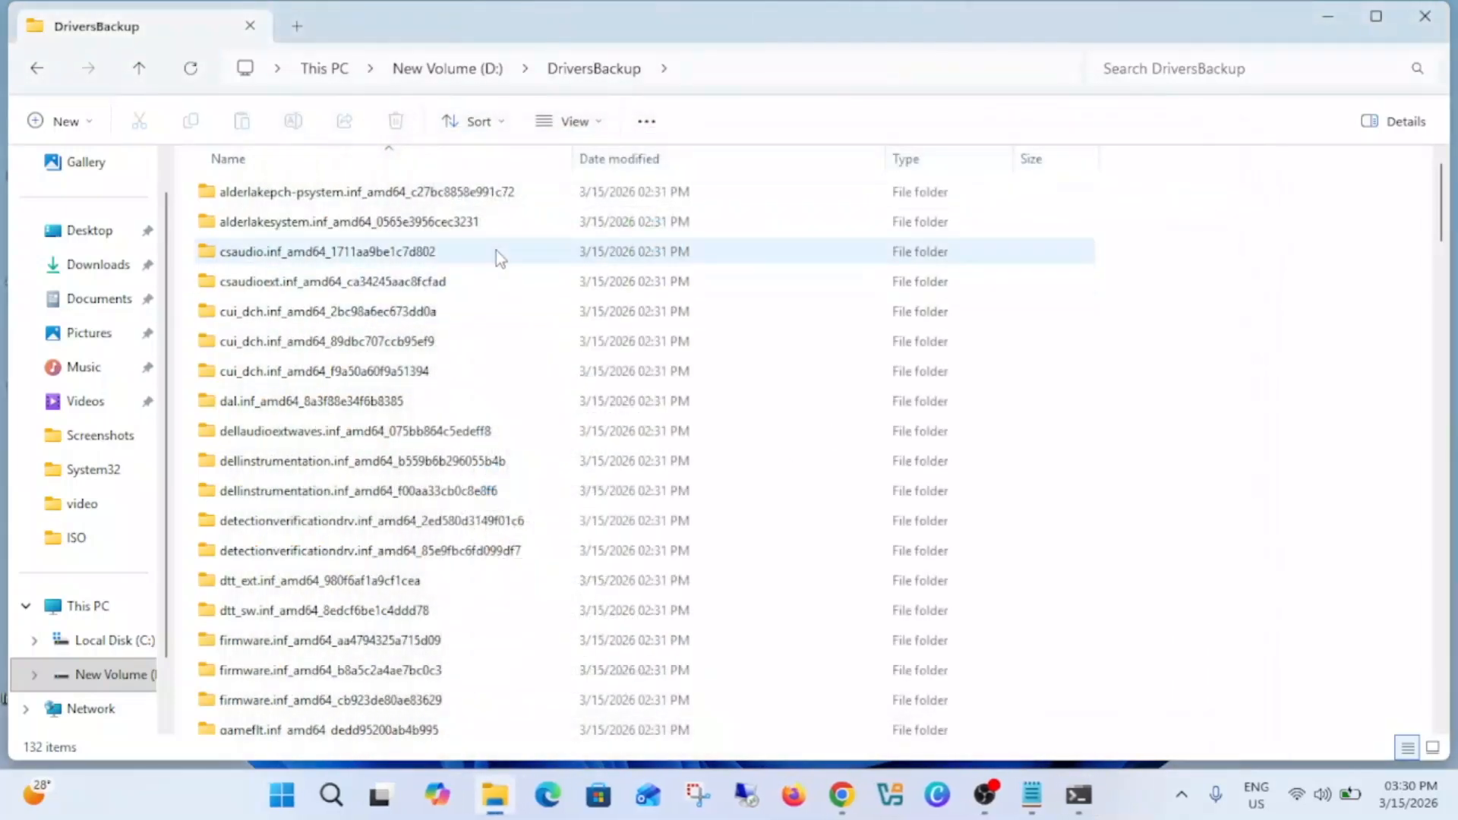
# Step: Open the DriversBackup1 folder on drive D: and look through its exported driver folders
pyautogui.click(451, 70)
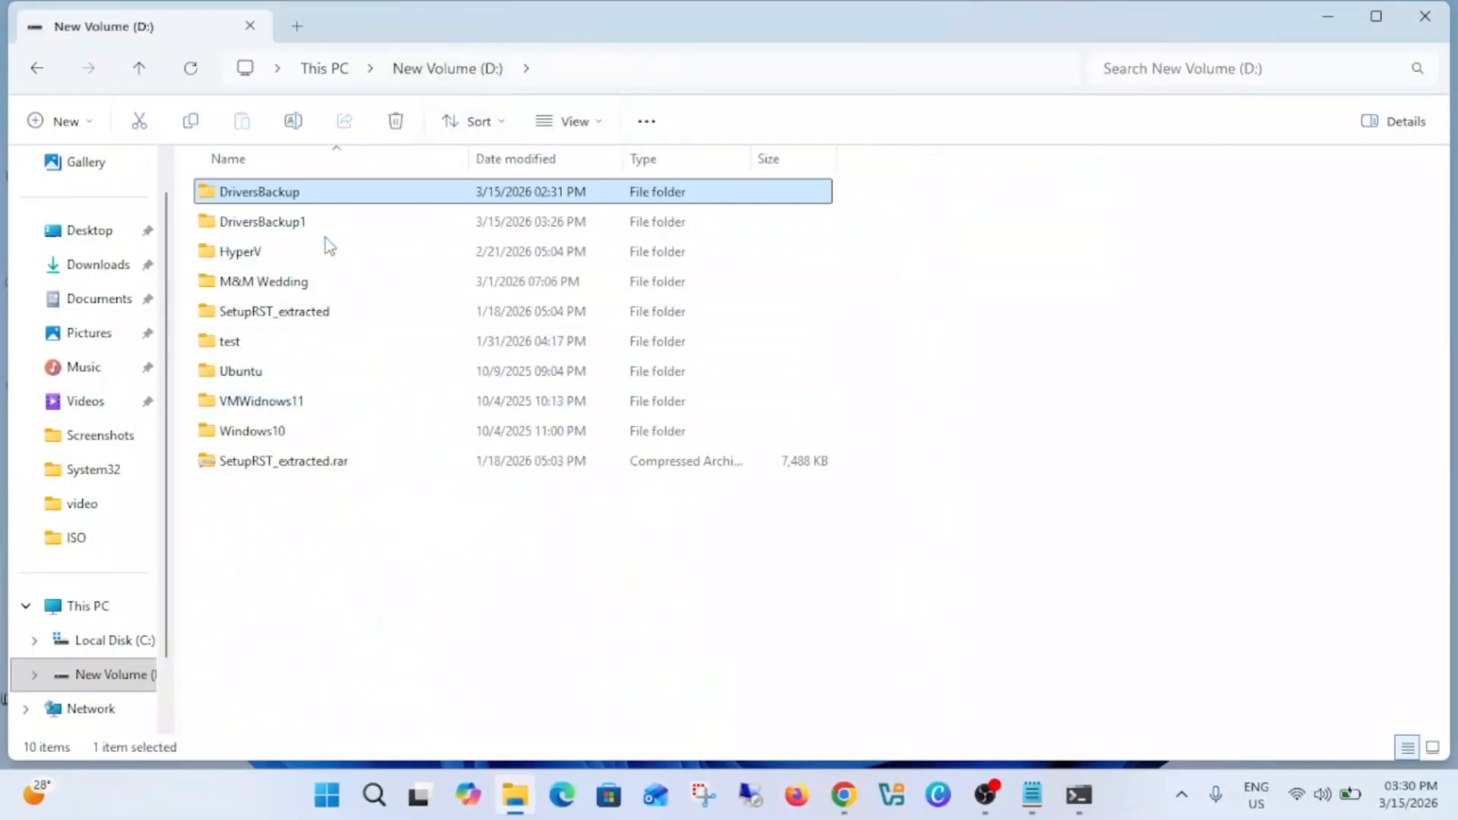
pyautogui.doubleClick(307, 221)
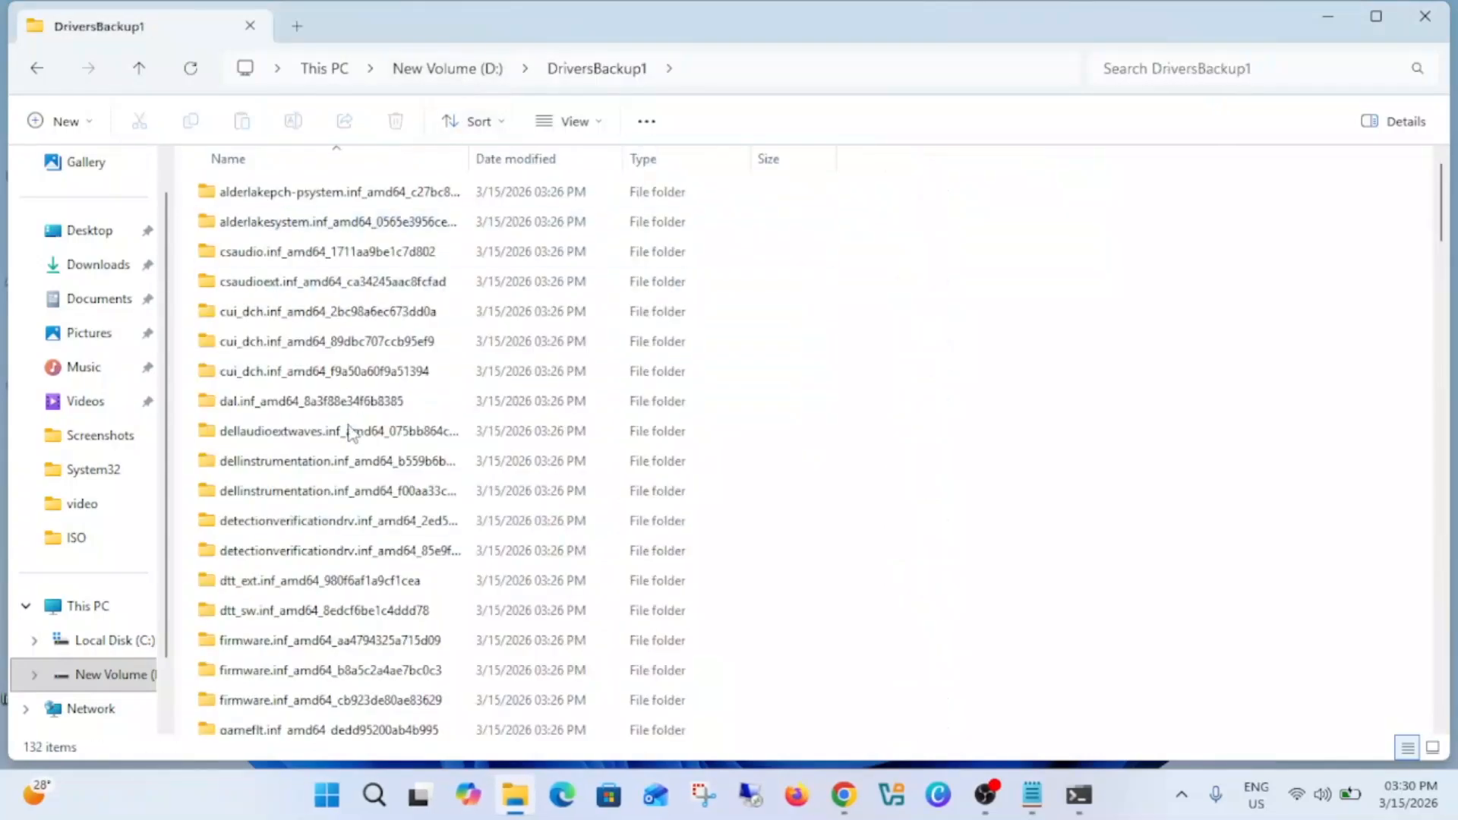
pyautogui.scroll(-2, 352, 458)
pyautogui.scroll(-4, 352, 458)
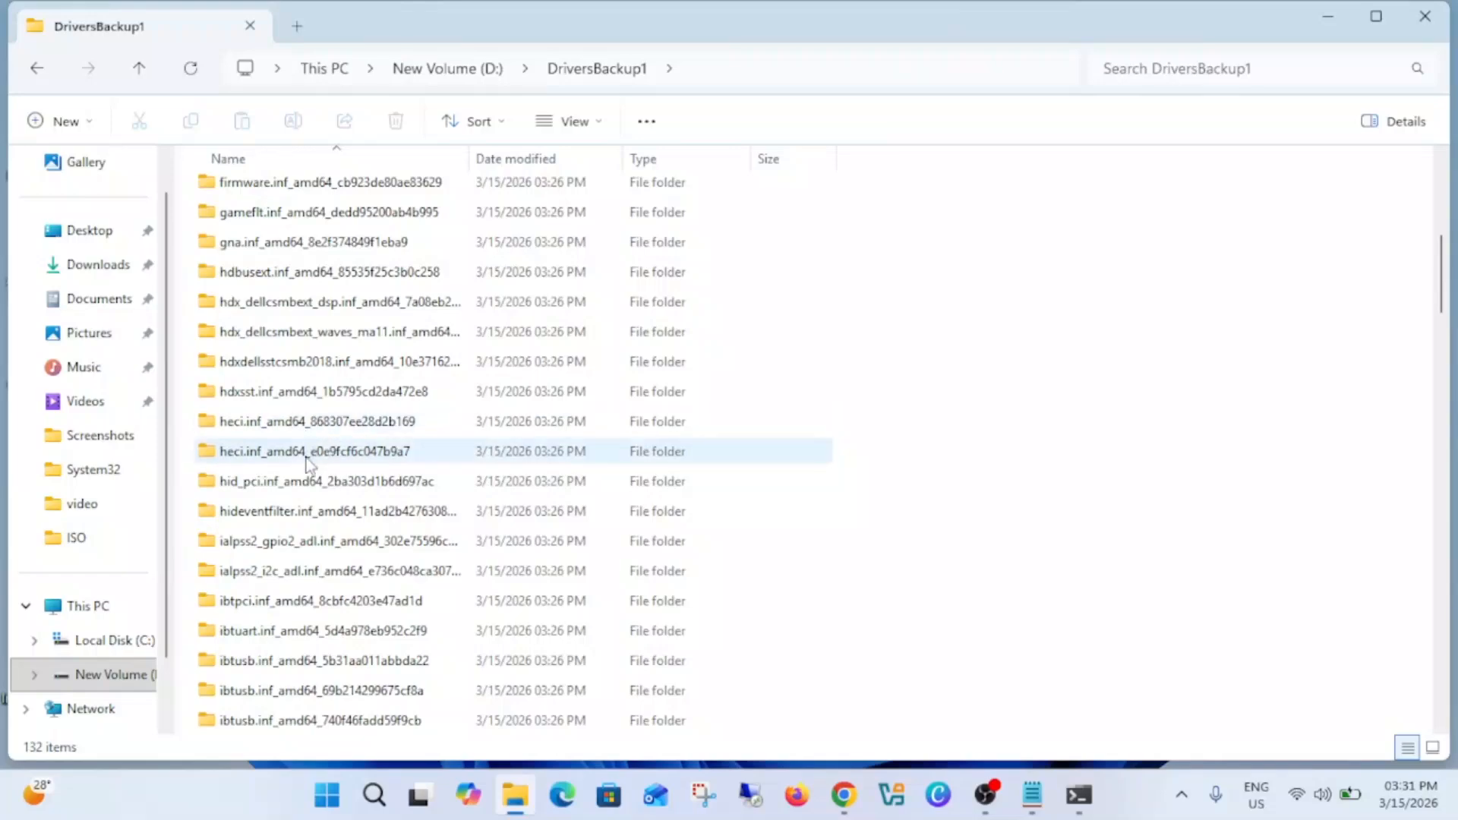
pyautogui.scroll(-4, 311, 475)
pyautogui.scroll(-5, 312, 517)
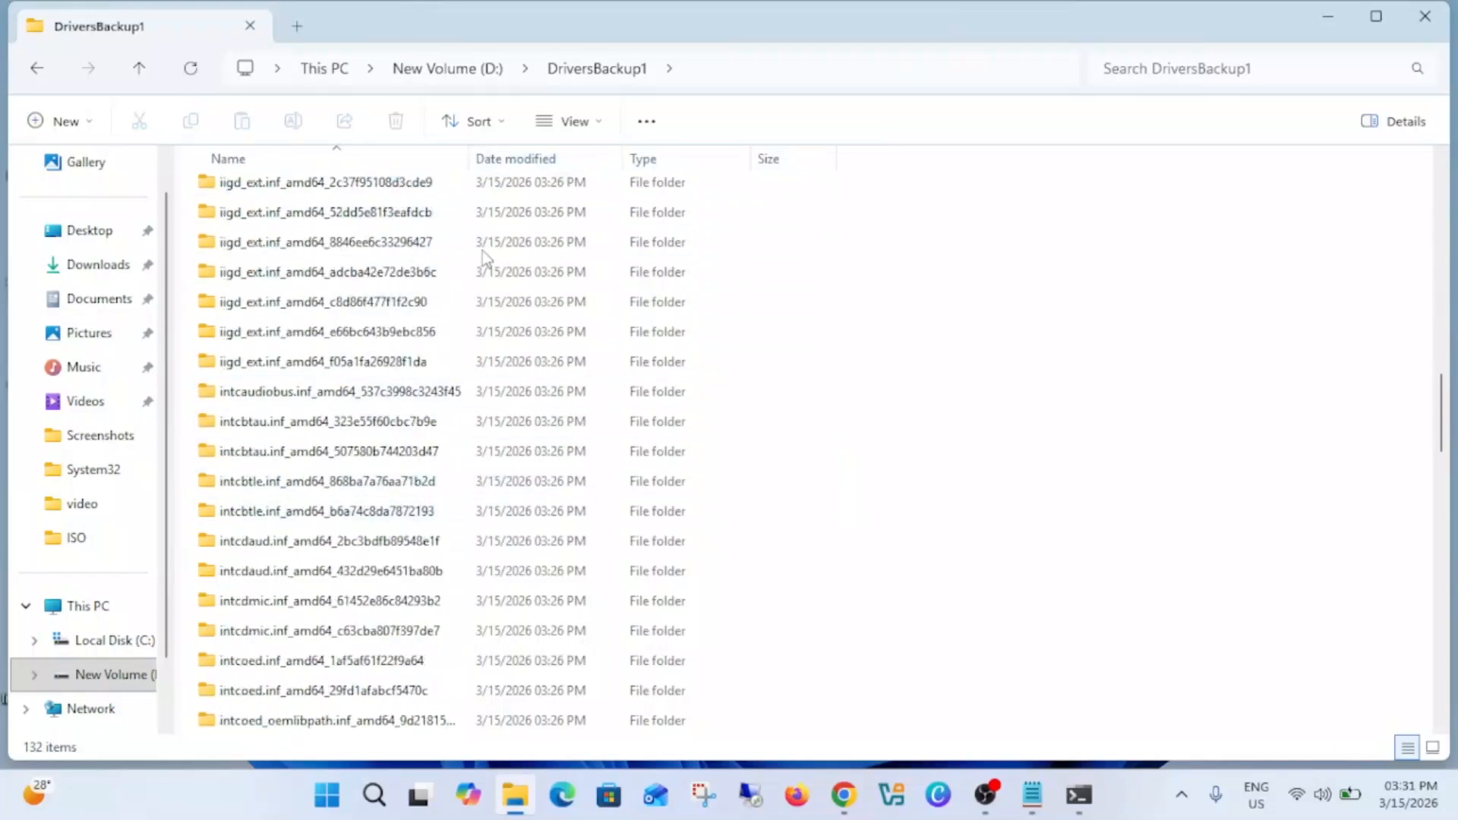
pyautogui.scroll(-12, 374, 414)
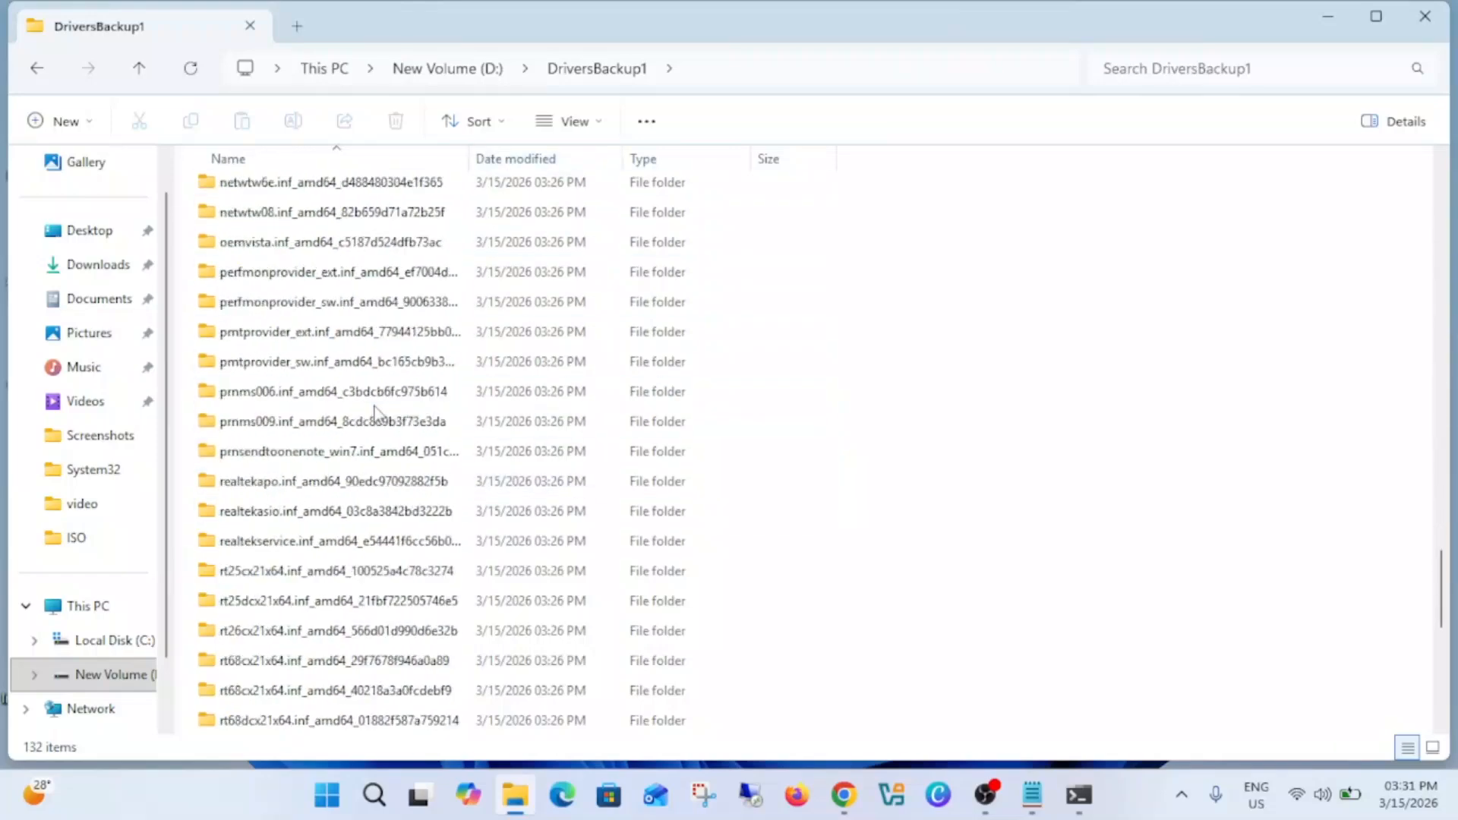
pyautogui.scroll(-2, 377, 415)
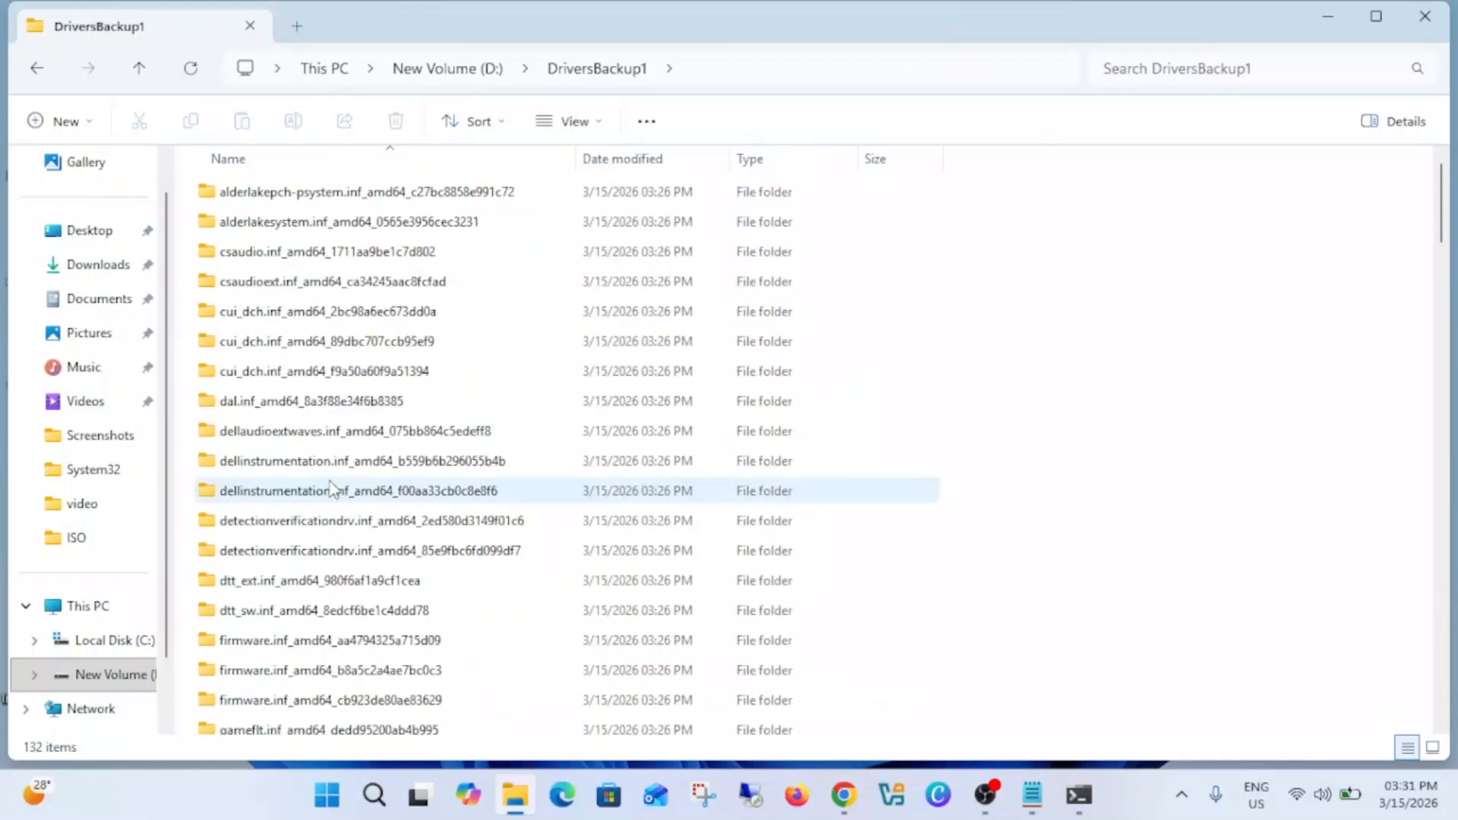
pyautogui.moveTo(331, 490)
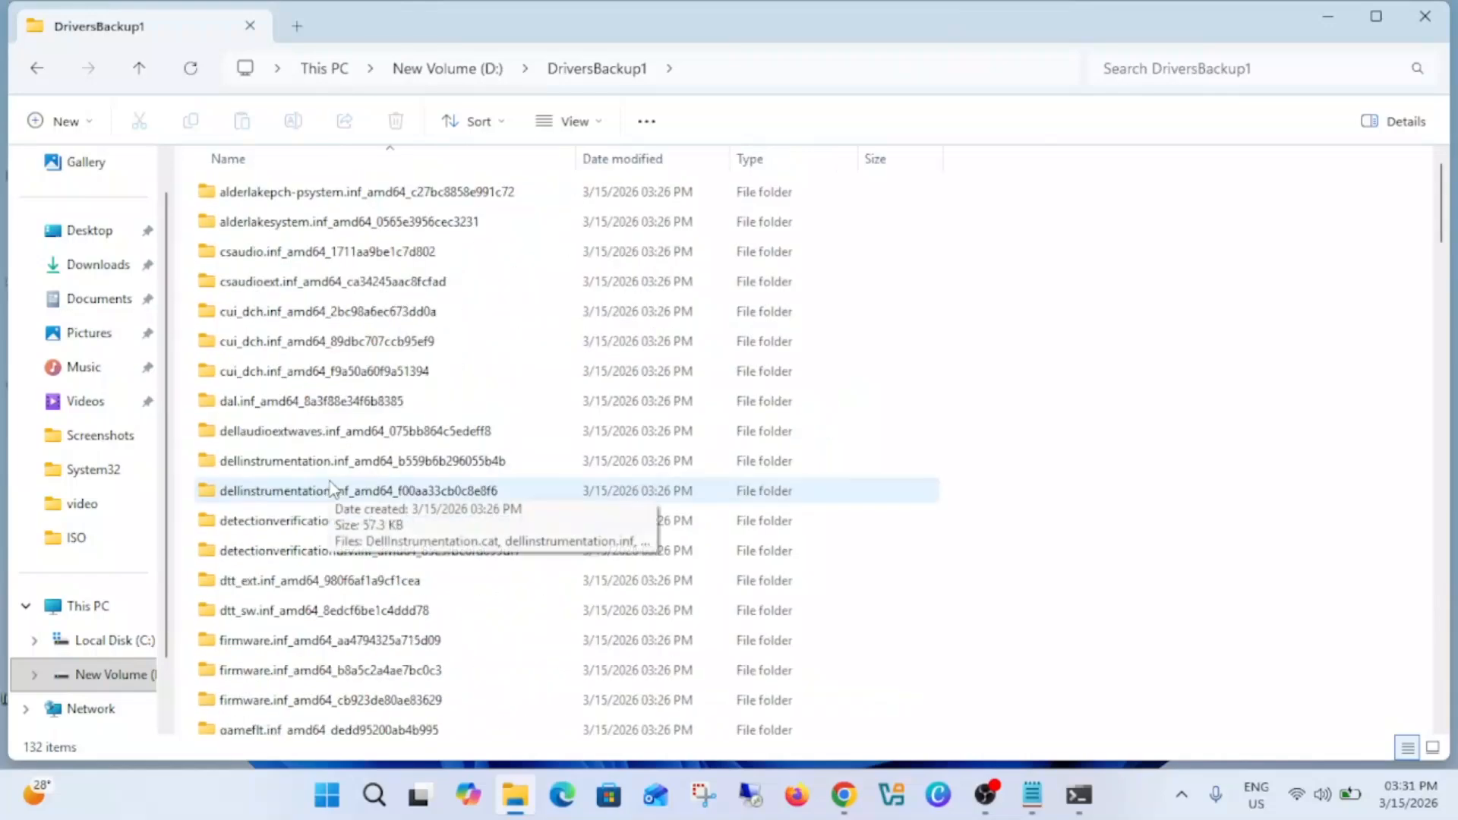
# Step: Go back up to the root of drive D: and switch to the administrator PowerShell window
pyautogui.click(139, 68)
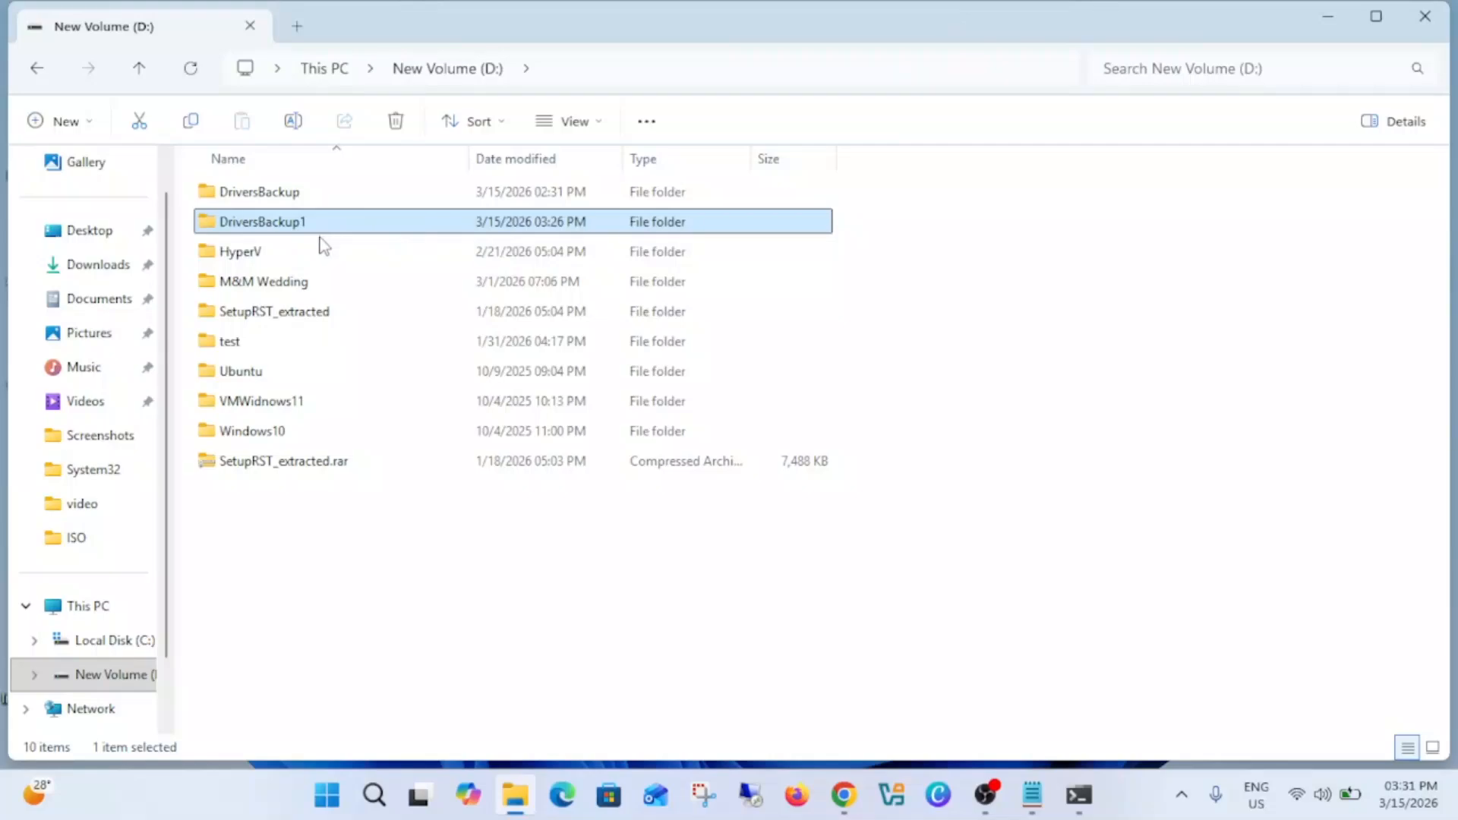
pyautogui.hotkey('alt', 'Tab')
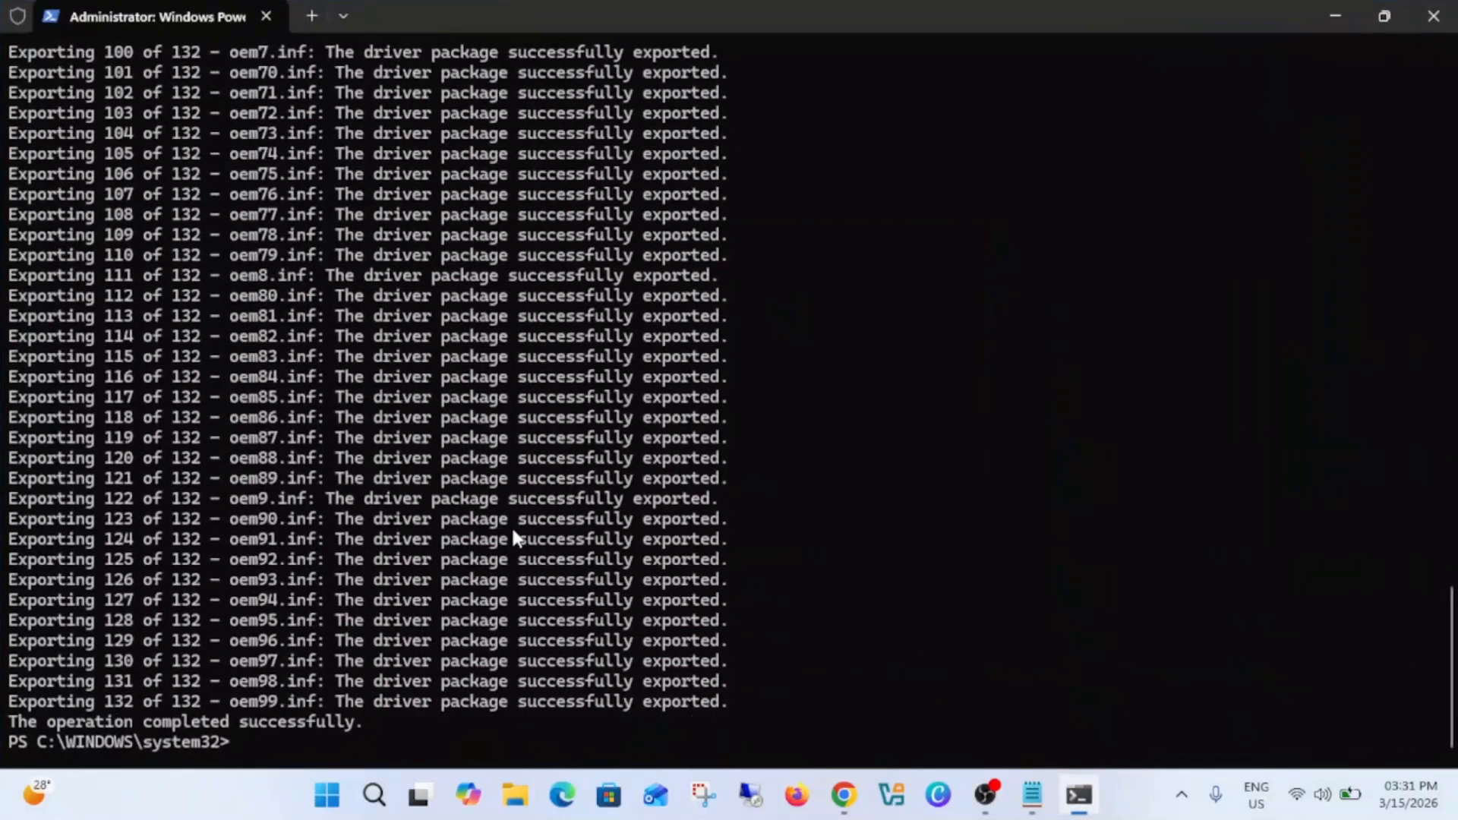